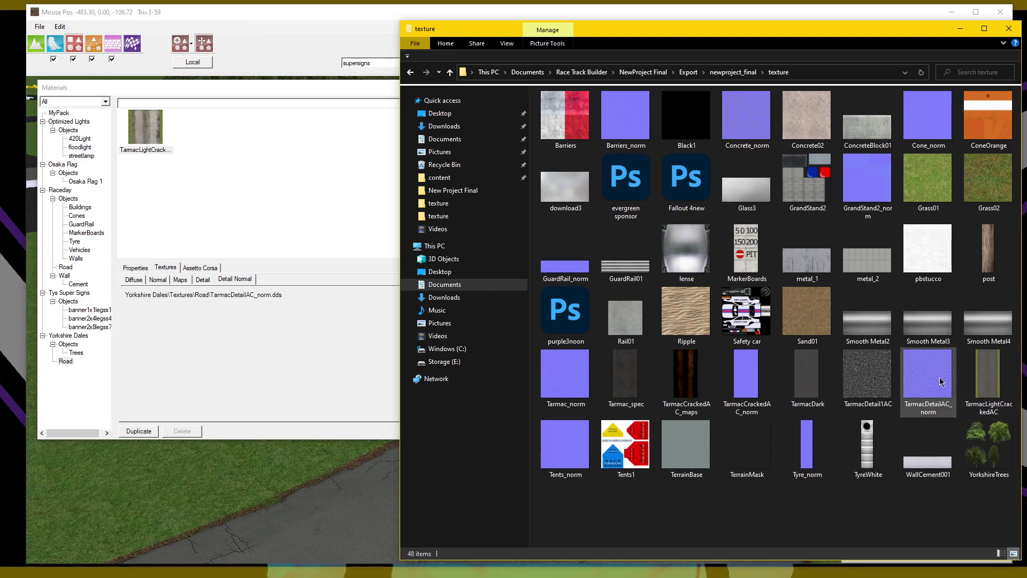
Return to the track editor window and close the Materials window.
{"action": "mouse_move", "coordinate": [927, 378]}
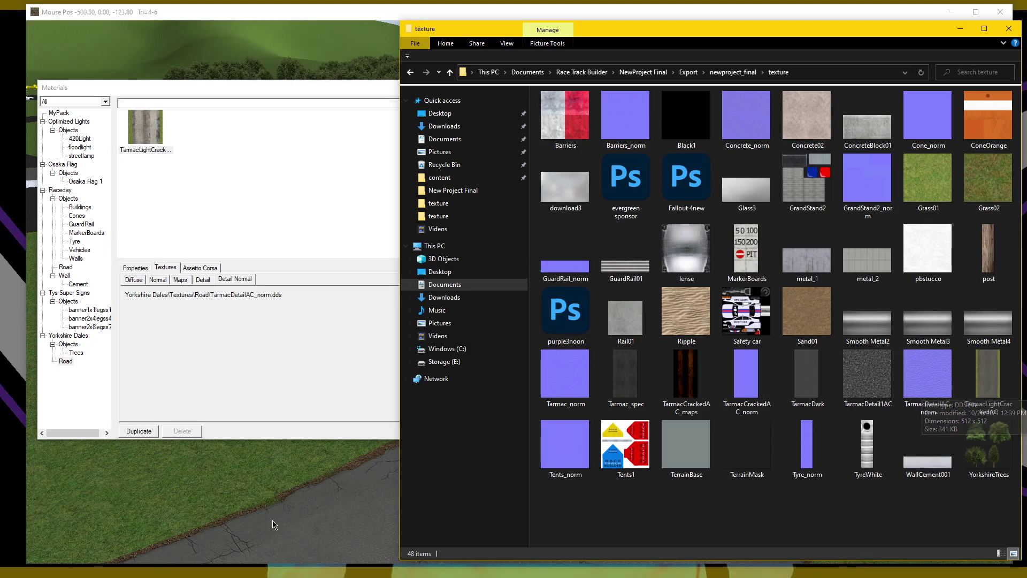
{"action": "left_click", "coordinate": [283, 510]}
{"action": "right_click_drag", "start_coordinate": [298, 503], "coordinate": [320, 479]}
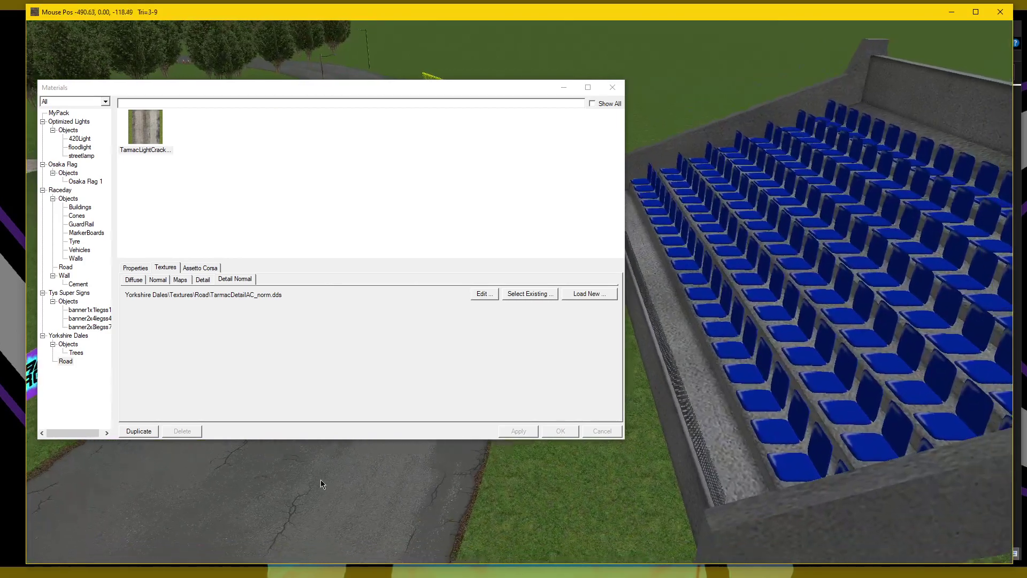
{"action": "left_click", "coordinate": [612, 87]}
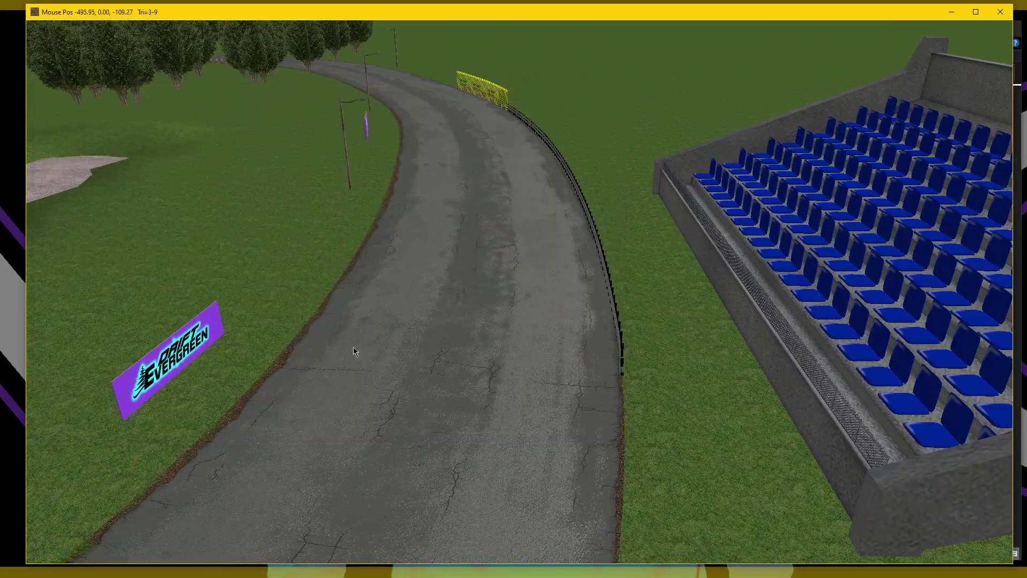
Examine the cracked tarmac surface and the Drift Evergreen banner beside the track from several distances and angles.
{"action": "scroll", "coordinate": [283, 395], "scroll_direction": "up", "scroll_amount": 2}
{"action": "scroll", "coordinate": [308, 394], "scroll_direction": "up", "scroll_amount": 1}
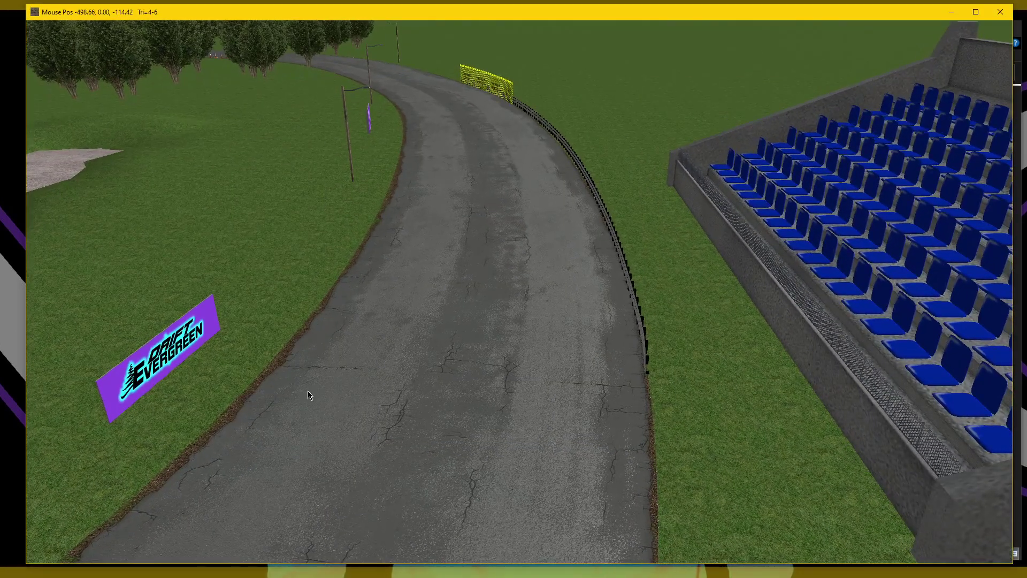
{"action": "scroll", "coordinate": [307, 391], "scroll_direction": "up", "scroll_amount": 4}
{"action": "right_click_drag", "start_coordinate": [374, 444], "coordinate": [428, 241]}
{"action": "right_click_drag", "start_coordinate": [323, 306], "coordinate": [364, 306]}
{"action": "scroll", "coordinate": [365, 323], "scroll_direction": "up", "scroll_amount": 3}
{"action": "scroll", "coordinate": [363, 323], "scroll_direction": "down", "scroll_amount": 5}
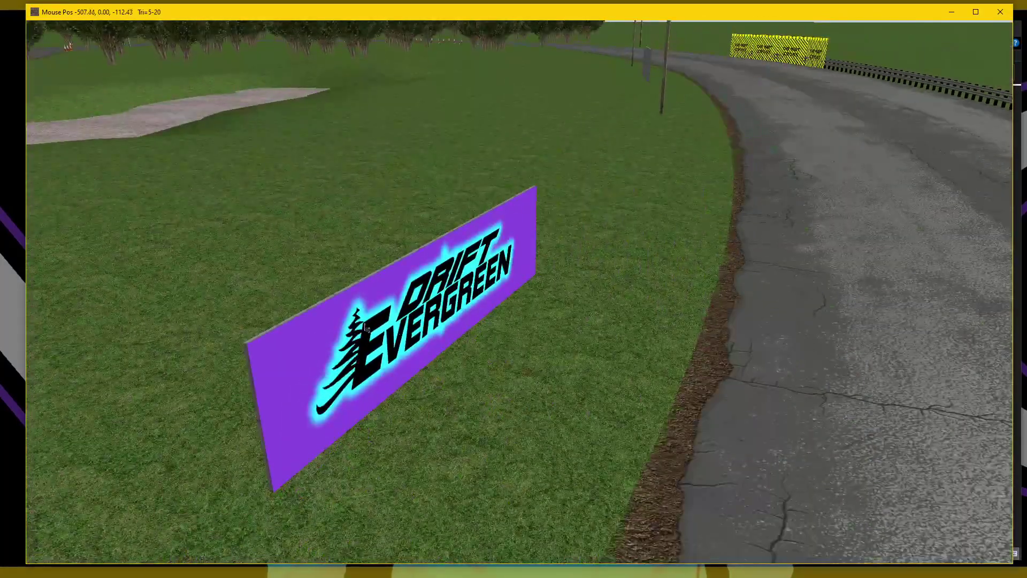
{"action": "right_click_drag", "start_coordinate": [497, 286], "coordinate": [568, 373]}
{"action": "scroll", "coordinate": [562, 391], "scroll_direction": "up", "scroll_amount": 6}
{"action": "scroll", "coordinate": [581, 406], "scroll_direction": "down", "scroll_amount": 6}
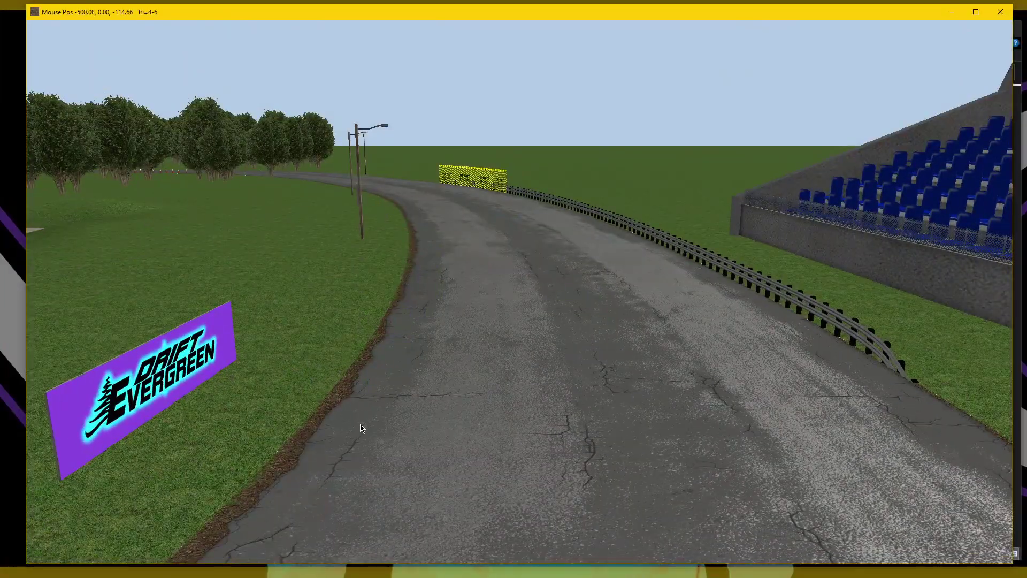
{"action": "scroll", "coordinate": [378, 413], "scroll_direction": "up", "scroll_amount": 1}
Narrow the editor window and open the exported TarmacDetailAC_norm texture in Adobe Photoshop 2020 with the default DDS read options.
{"action": "key", "text": "Tab"}
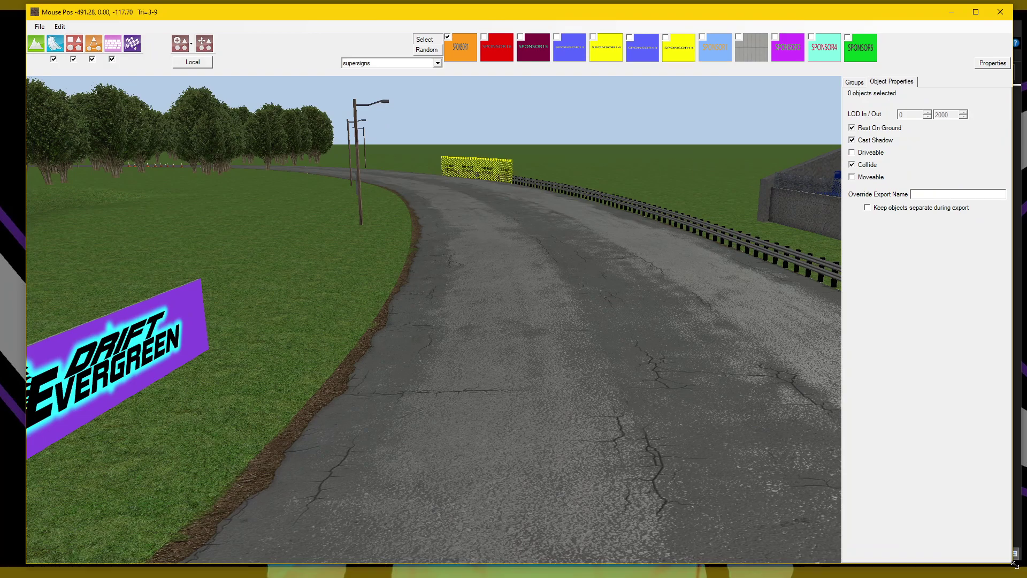
{"action": "left_click_drag", "start_coordinate": [1014, 564], "coordinate": [827, 563]}
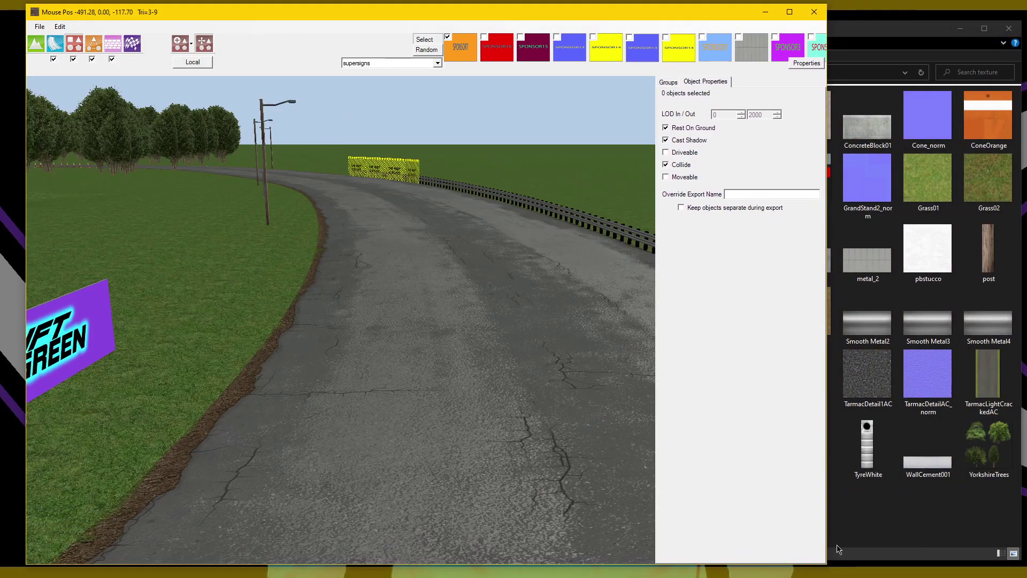
{"action": "left_click", "coordinate": [899, 508]}
{"action": "left_click", "coordinate": [927, 379]}
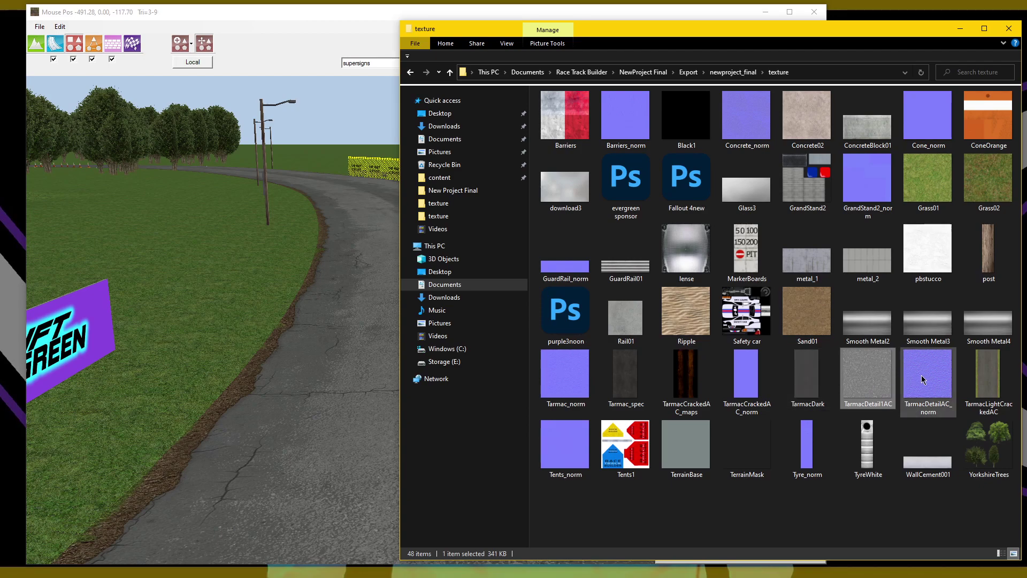
{"action": "right_click", "coordinate": [921, 379]}
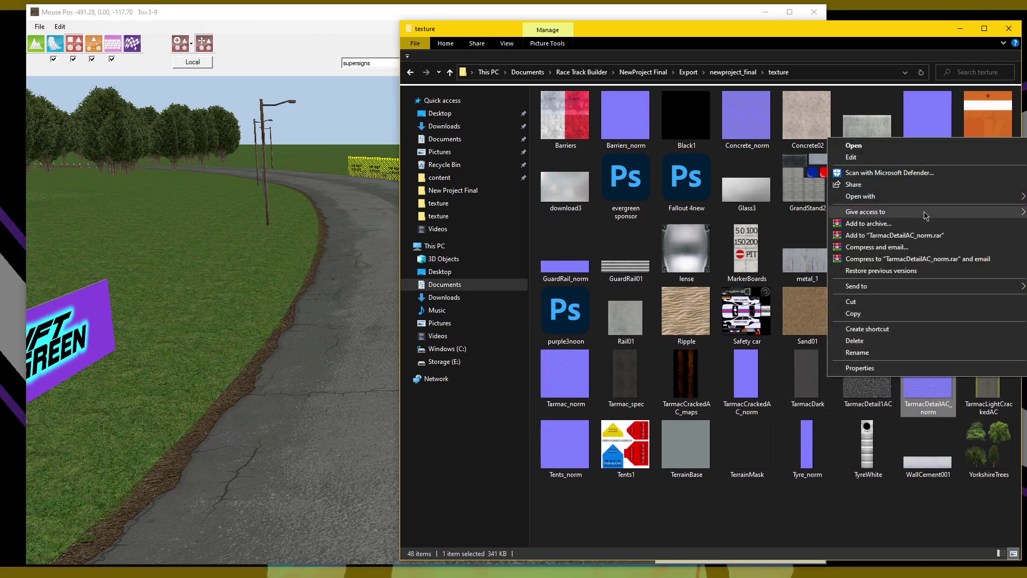
{"action": "mouse_move", "coordinate": [943, 196]}
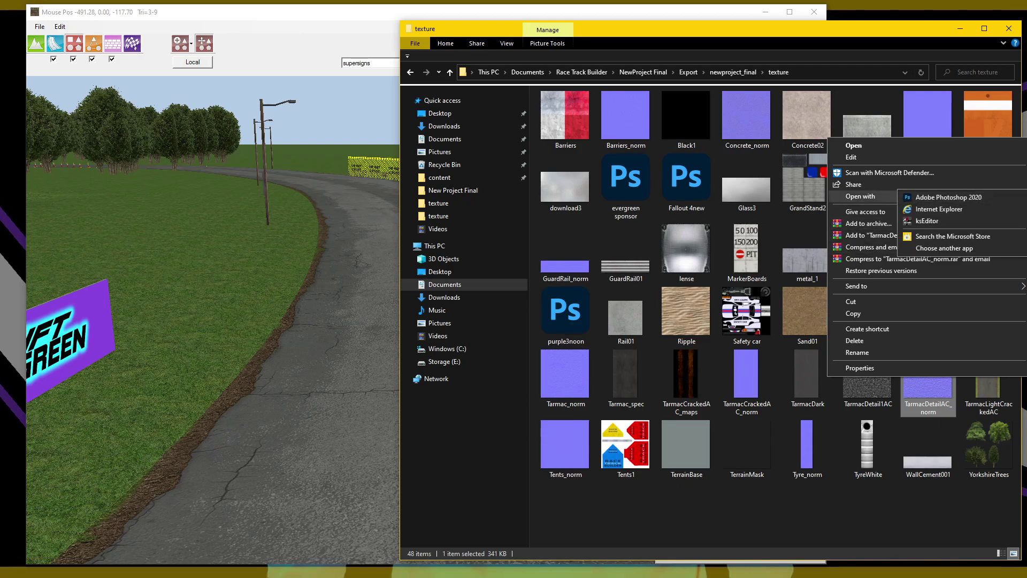
{"action": "left_click", "coordinate": [976, 198]}
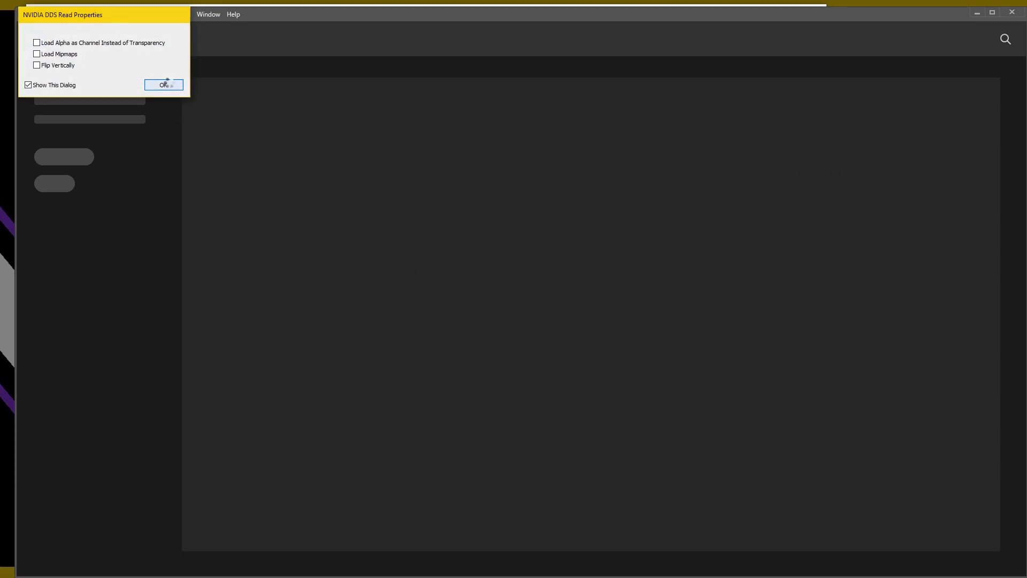
{"action": "left_click", "coordinate": [160, 84]}
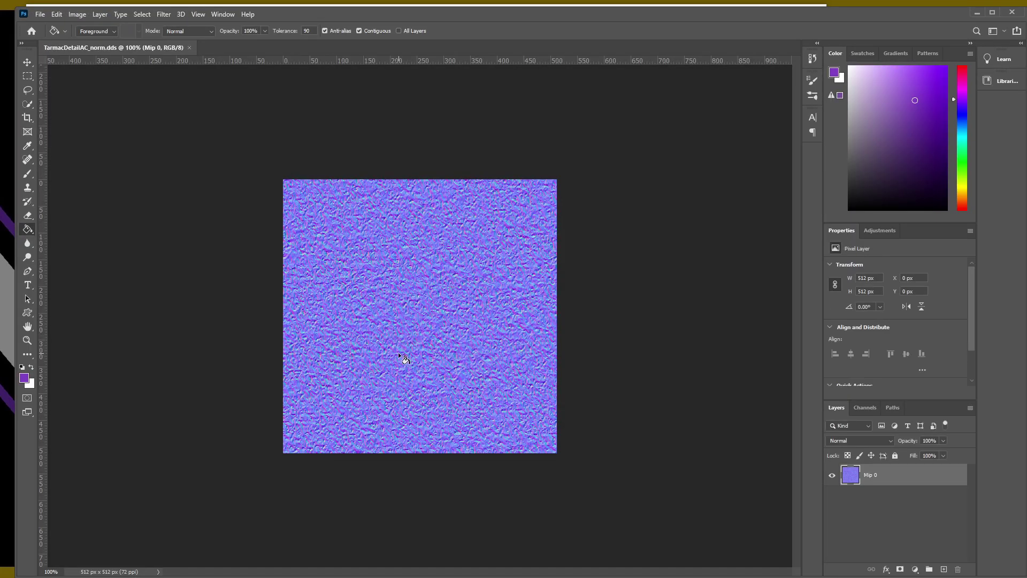
Inspect the grain of the TarmacDetailAC_norm normal map up close and close Photoshop.
{"action": "scroll", "coordinate": [404, 358], "scroll_direction": "up", "scroll_amount": 5, "text": "alt"}
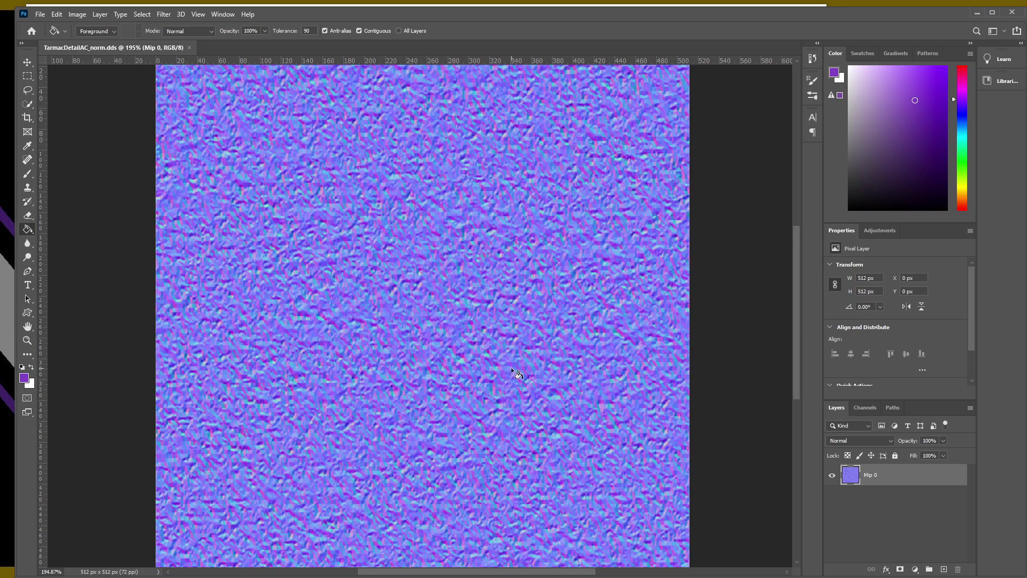
{"action": "scroll", "coordinate": [515, 373], "scroll_direction": "down", "scroll_amount": 2, "text": "alt"}
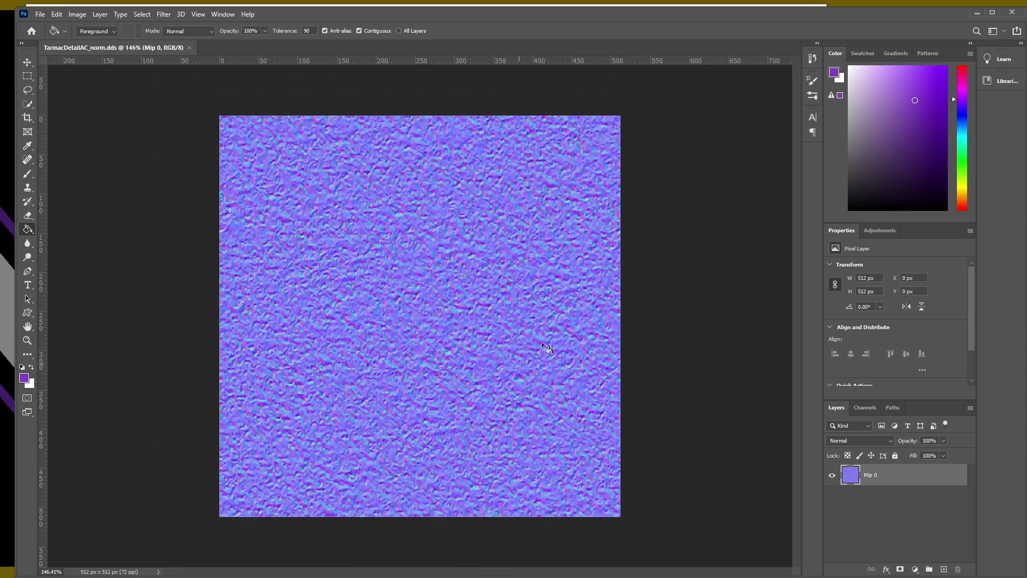
{"action": "left_click", "coordinate": [1015, 15]}
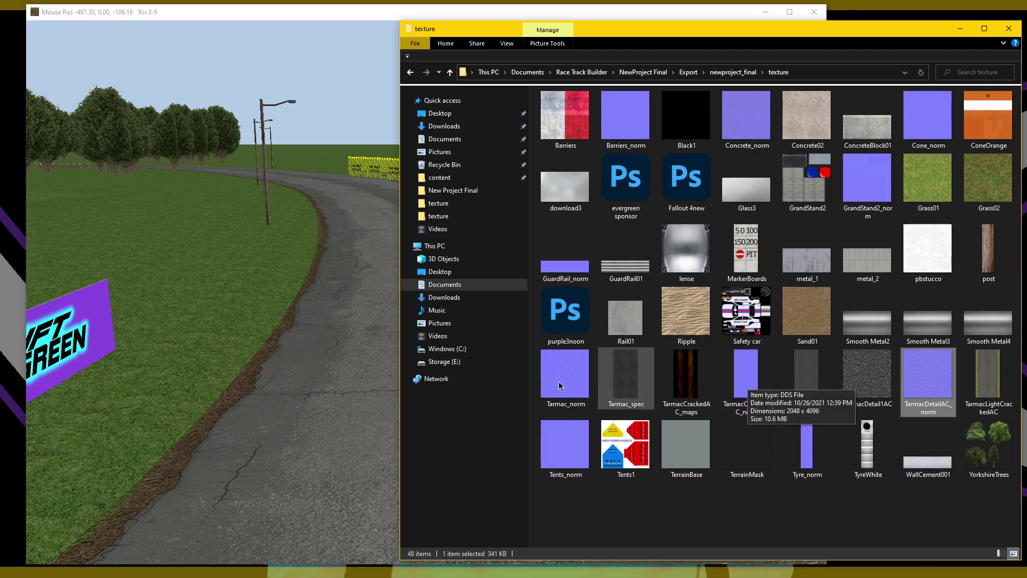
Return to the track editor and examine the surface of the concrete wall beside the cracked road.
{"action": "left_click", "coordinate": [262, 11]}
{"action": "scroll", "coordinate": [453, 342], "scroll_direction": "down", "scroll_amount": 4}
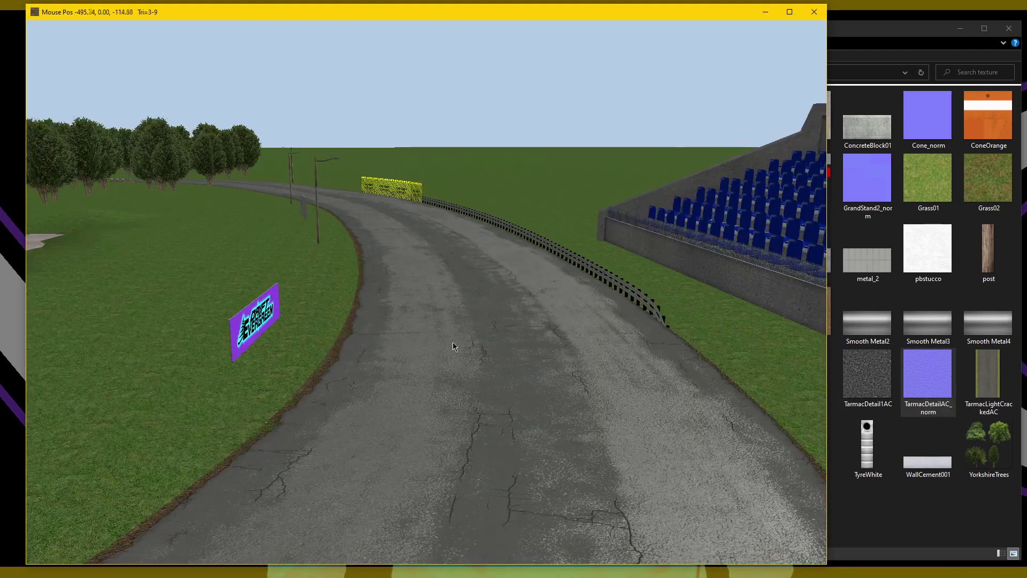
{"action": "right_click_drag", "start_coordinate": [453, 342], "coordinate": [255, 369]}
{"action": "right_click_drag", "start_coordinate": [399, 341], "coordinate": [383, 344]}
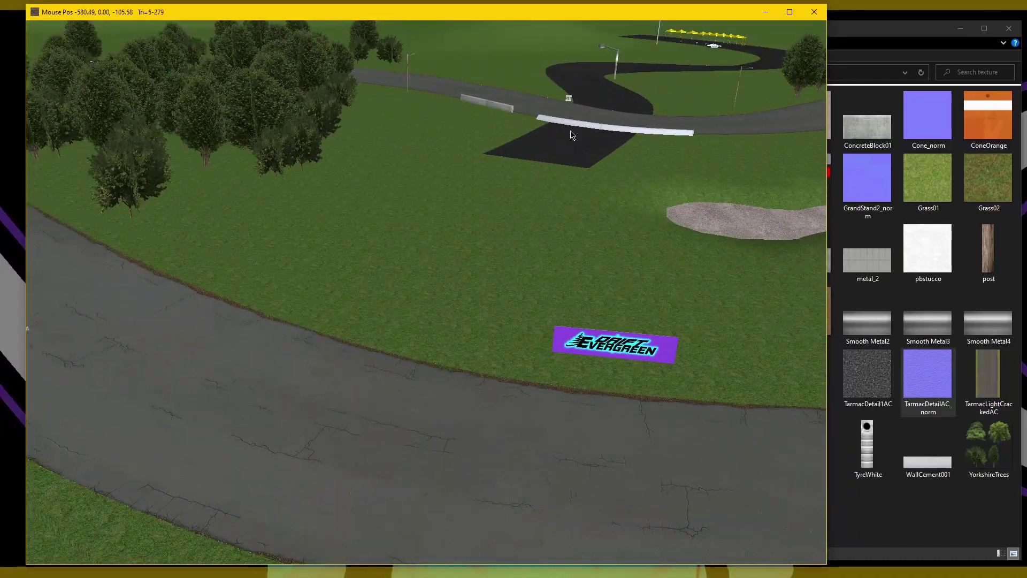
{"action": "middle_click_drag", "start_coordinate": [571, 134], "coordinate": [430, 377]}
{"action": "scroll", "coordinate": [449, 368], "scroll_direction": "up", "scroll_amount": 4}
{"action": "right_click_drag", "start_coordinate": [503, 386], "coordinate": [30, 388]}
{"action": "middle_click_drag", "start_coordinate": [388, 369], "coordinate": [194, 192]}
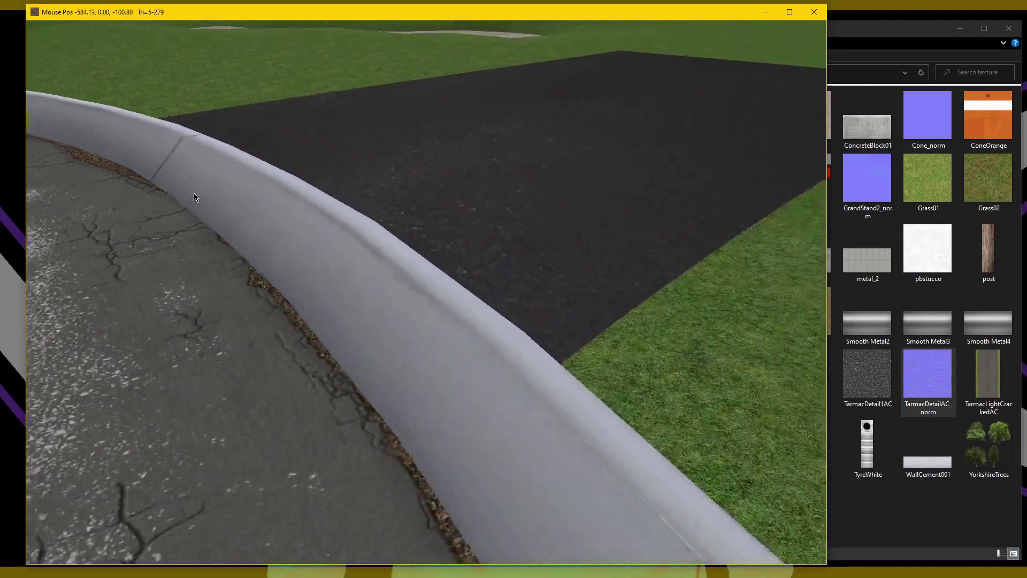
{"action": "right_click_drag", "start_coordinate": [406, 359], "coordinate": [444, 342]}
{"action": "right_click_drag", "start_coordinate": [500, 404], "coordinate": [544, 352]}
{"action": "right_click_drag", "start_coordinate": [481, 312], "coordinate": [642, 263]}
{"action": "scroll", "coordinate": [534, 445], "scroll_direction": "down", "scroll_amount": 2}
{"action": "right_click_drag", "start_coordinate": [447, 318], "coordinate": [490, 358]}
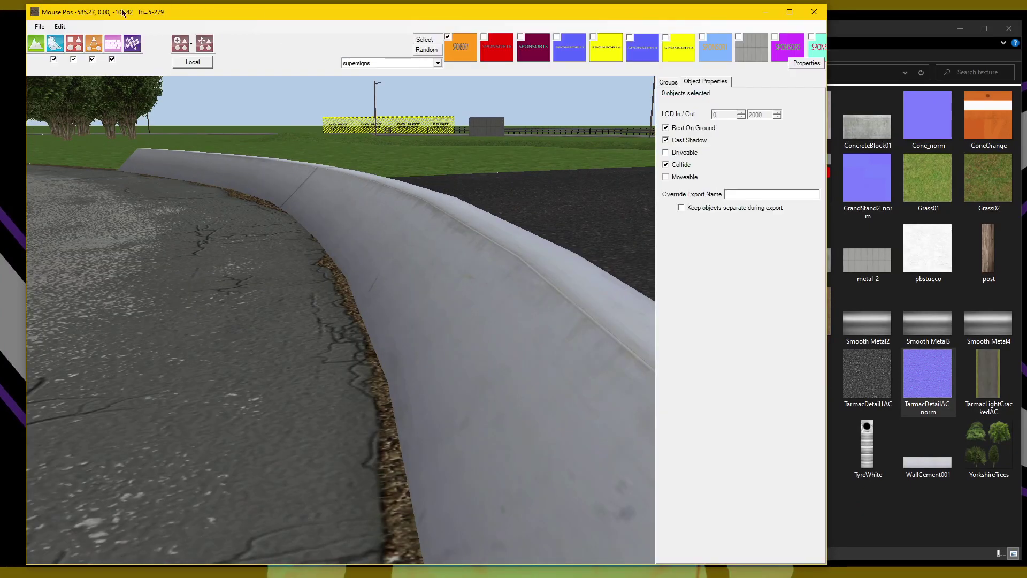
Open the materials editor, enlarge it, and select the Cement001 material in the Raceday Wall Cement category.
{"action": "left_click", "coordinate": [61, 29]}
{"action": "left_click", "coordinate": [106, 68]}
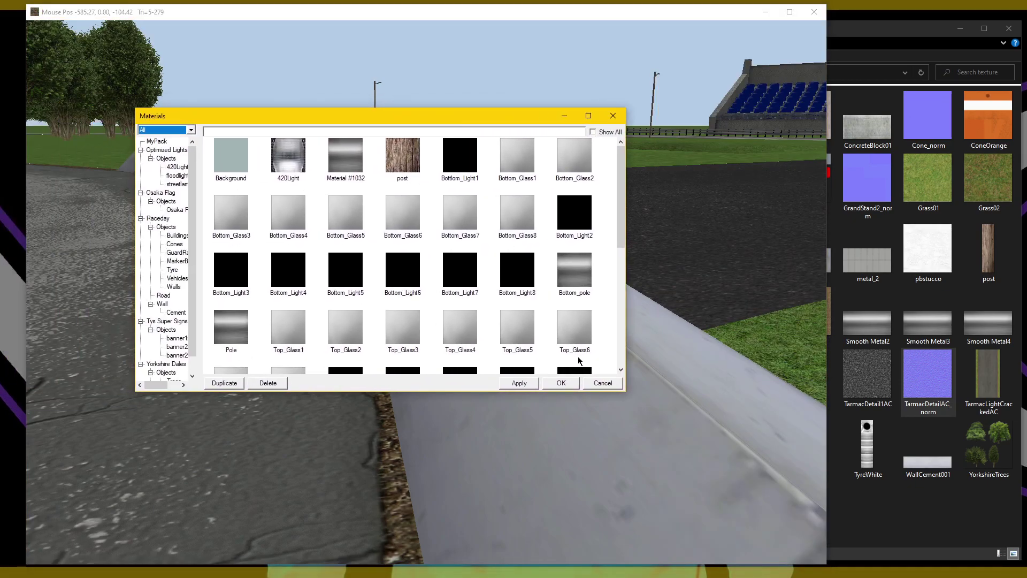
{"action": "left_click_drag", "start_coordinate": [626, 398], "coordinate": [744, 461]}
{"action": "left_click", "coordinate": [176, 313]}
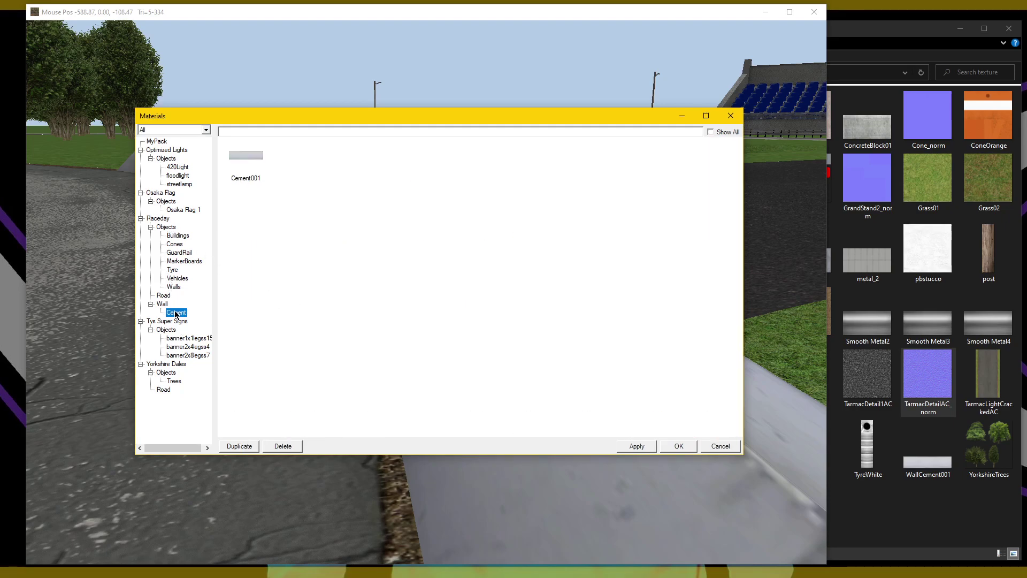
{"action": "left_click", "coordinate": [162, 304]}
{"action": "left_click", "coordinate": [179, 314]}
{"action": "left_click", "coordinate": [248, 158]}
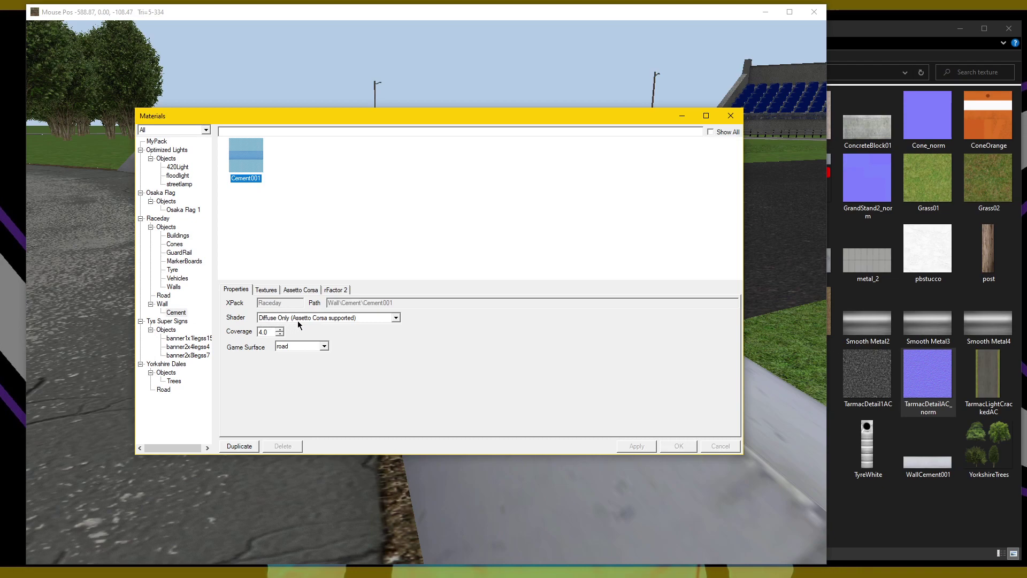
Set the Cement001 material's shader to Diffuse & Normal (Assetto Corsa supported).
{"action": "left_click", "coordinate": [396, 319]}
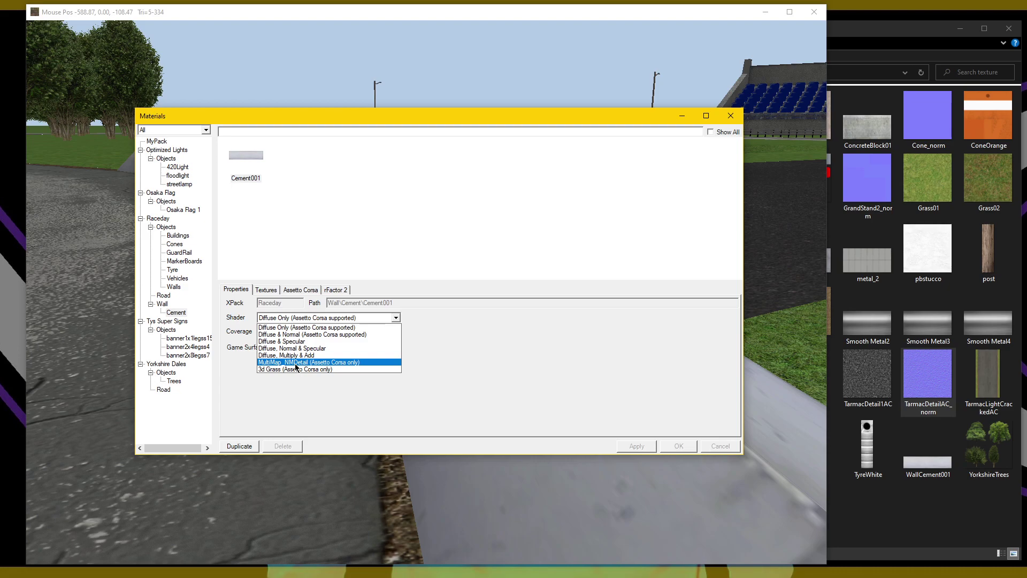
{"action": "left_click", "coordinate": [930, 513]}
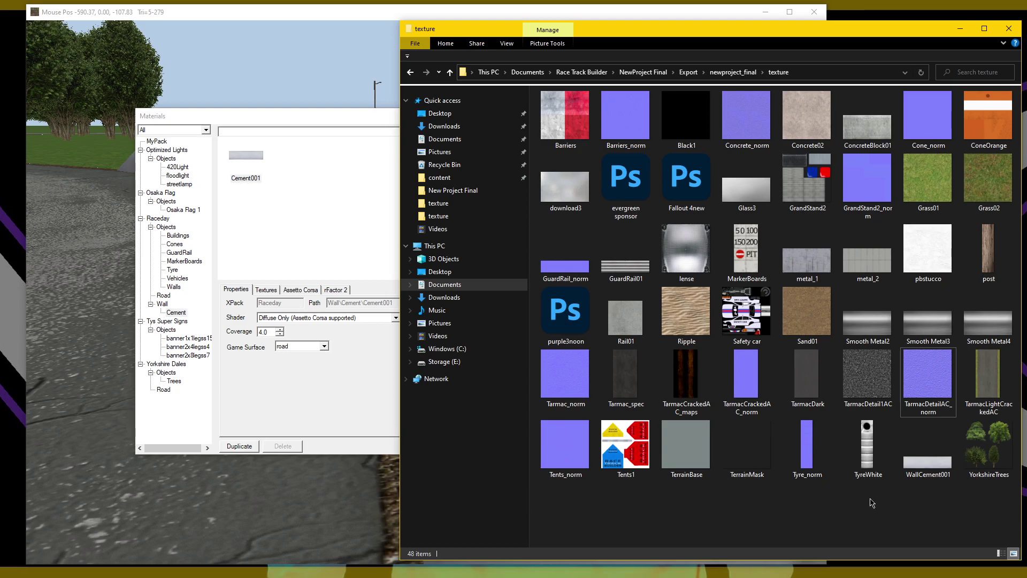
{"action": "left_click", "coordinate": [322, 384]}
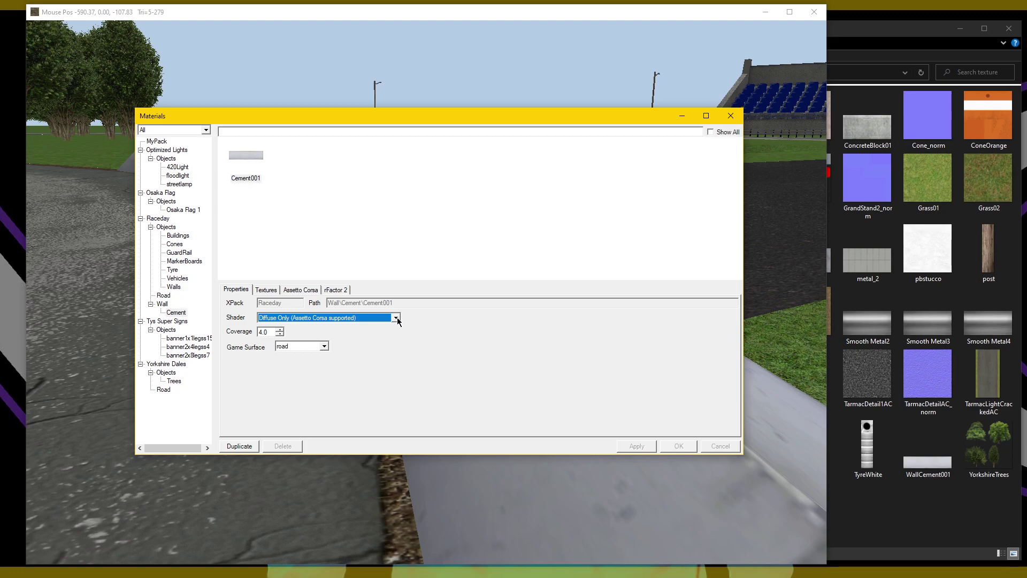
{"action": "left_click", "coordinate": [904, 516]}
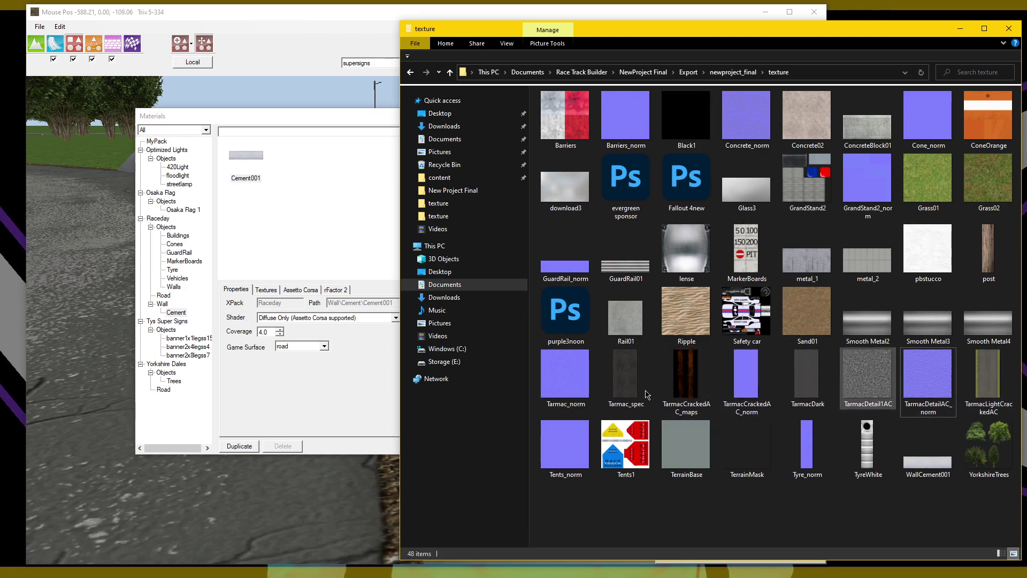
{"action": "left_click", "coordinate": [331, 400]}
{"action": "left_click", "coordinate": [397, 317]}
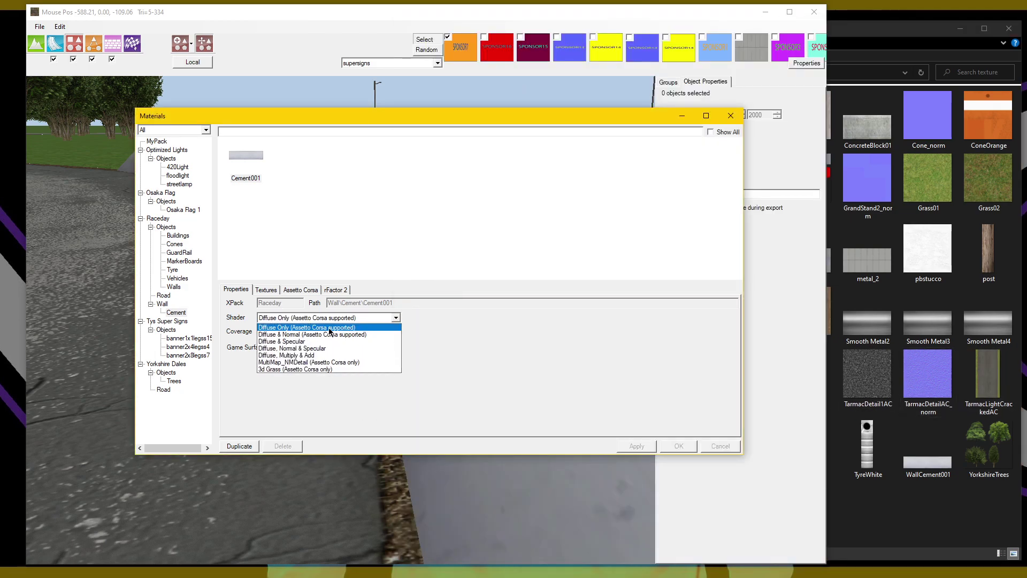
{"action": "left_click", "coordinate": [296, 334]}
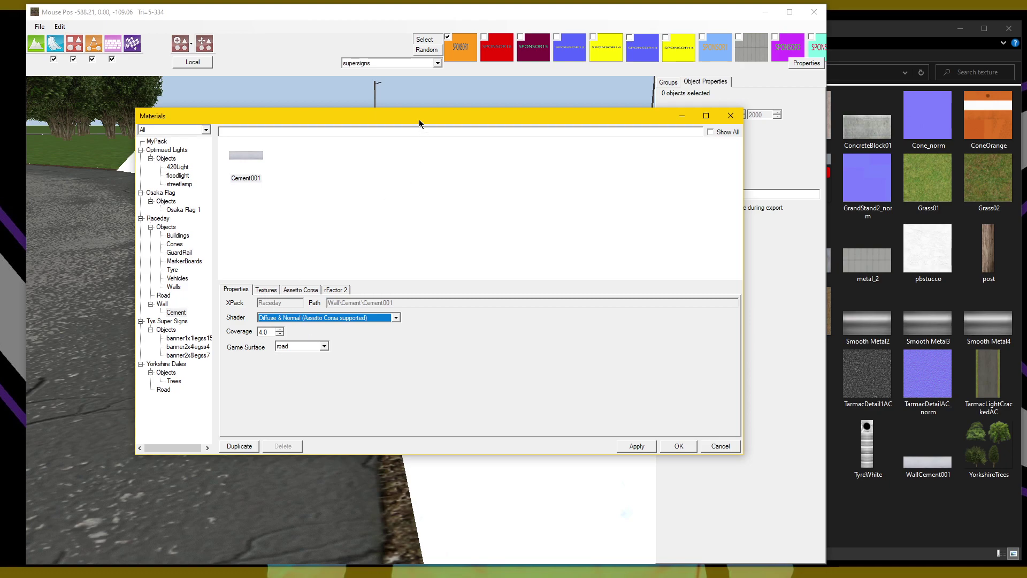
Check the Cement001 material's diffuse and normal textures and look through the exported texture folder for a suitable normal map.
{"action": "left_click_drag", "start_coordinate": [419, 124], "coordinate": [387, 153]}
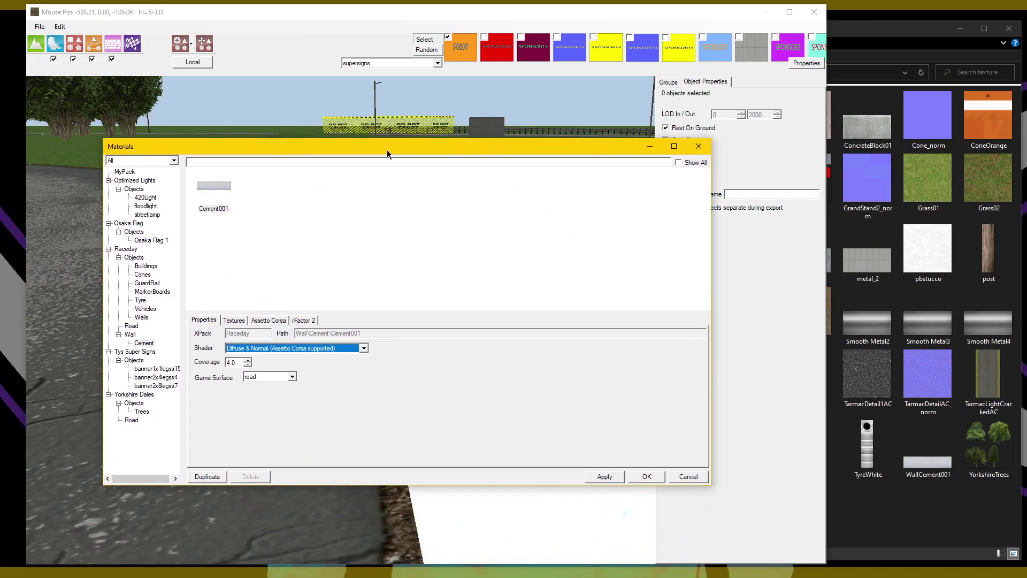
{"action": "left_click", "coordinate": [233, 320]}
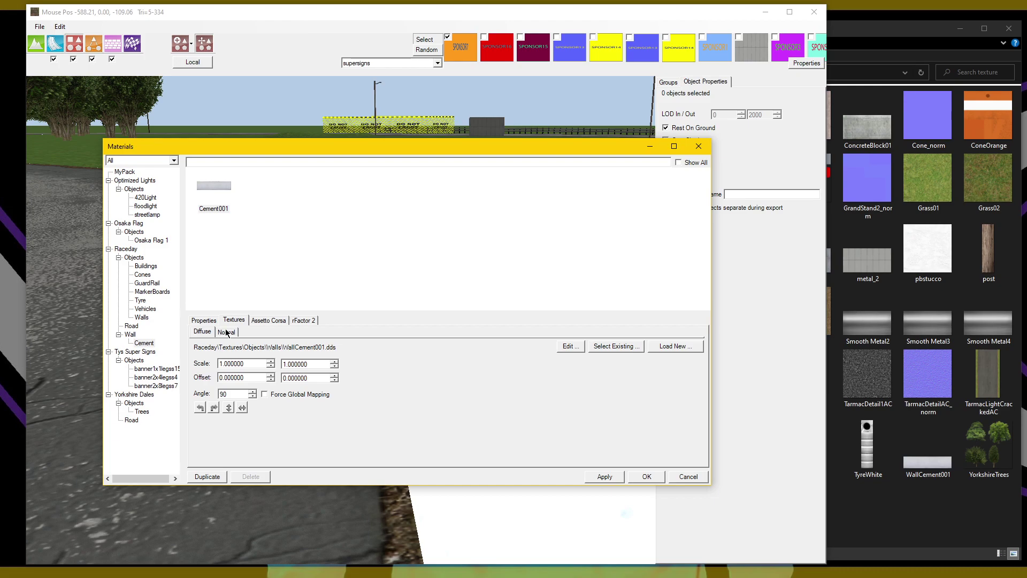
{"action": "left_click", "coordinate": [227, 332]}
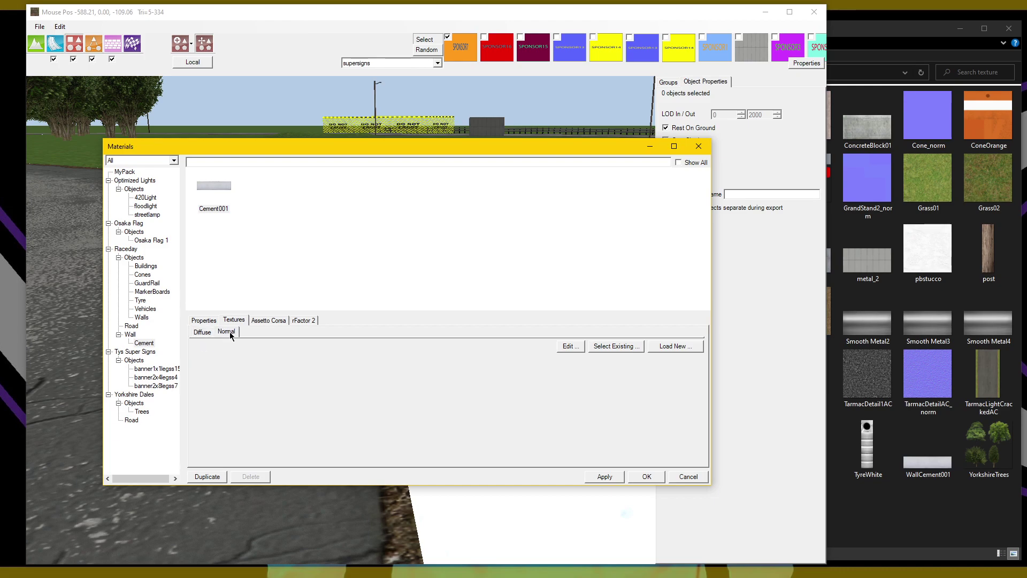
{"action": "left_click", "coordinate": [202, 334]}
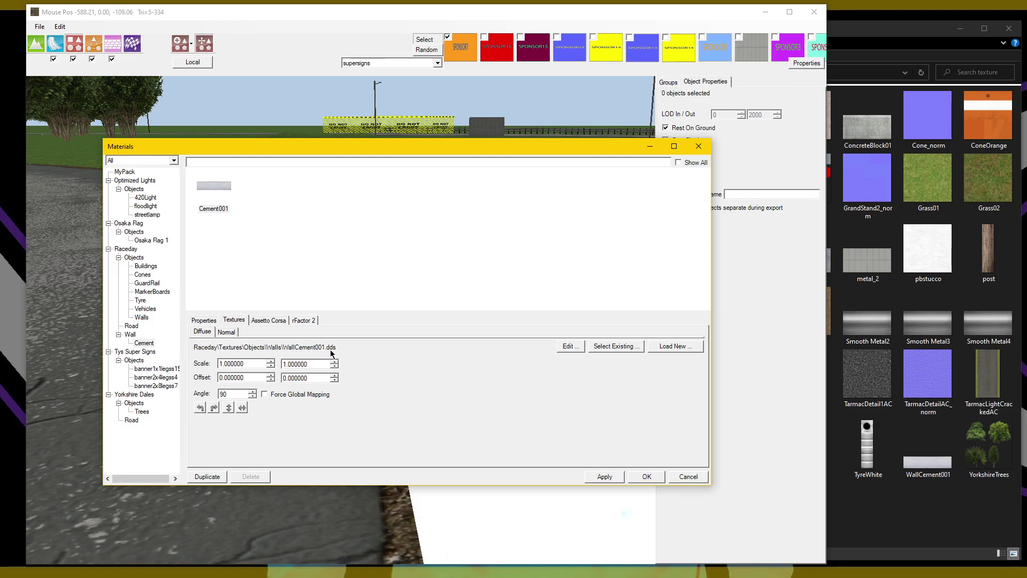
{"action": "left_click", "coordinate": [230, 332]}
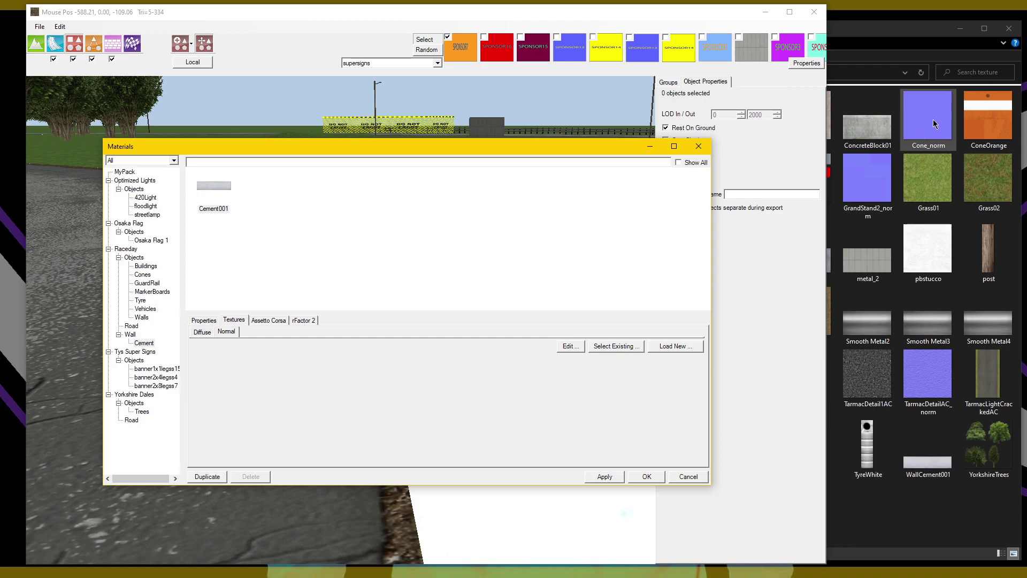
{"action": "left_click", "coordinate": [898, 38]}
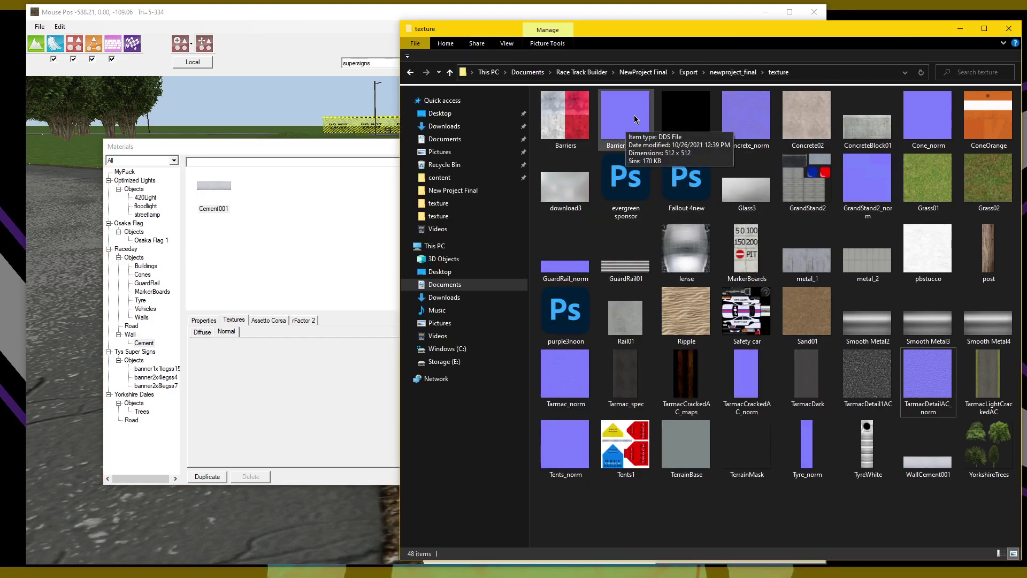
{"action": "mouse_move", "coordinate": [747, 124]}
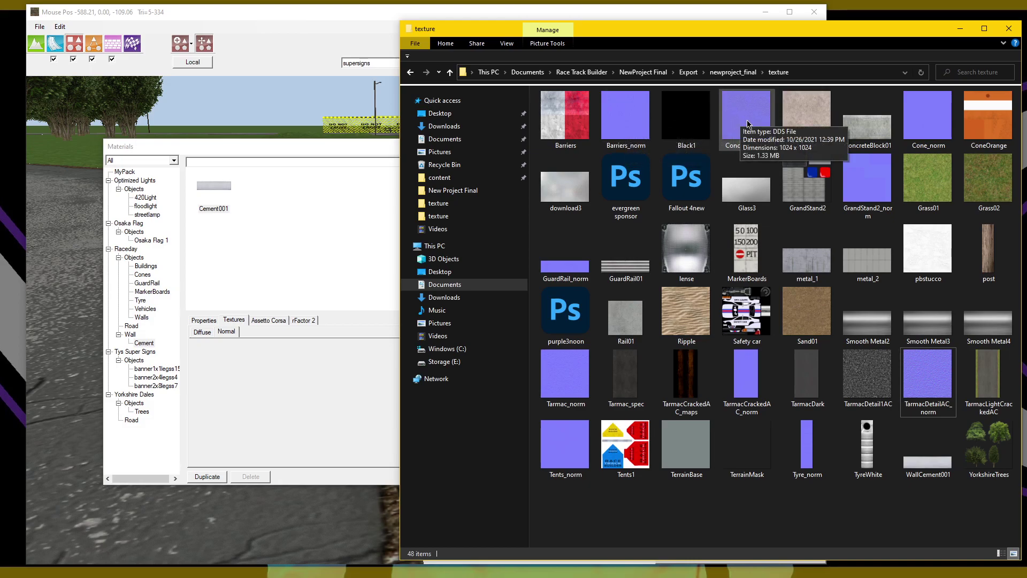
{"action": "left_click", "coordinate": [354, 146]}
Start loading a new normal texture for Cement001 and browse to Documents, Race Track Builder, NewProject Final, Export, newproject_final, texture.
{"action": "left_click", "coordinate": [676, 347]}
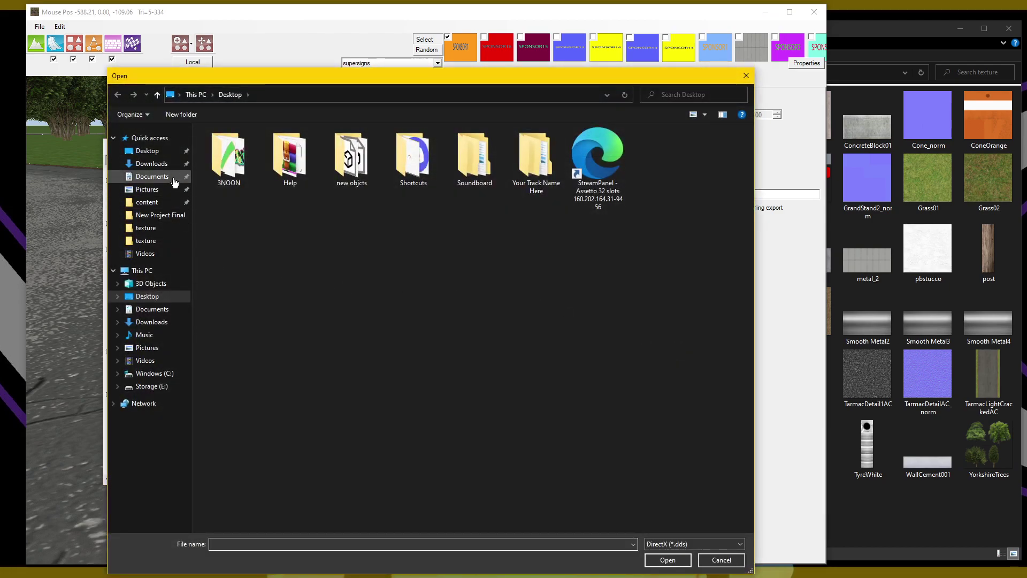
{"action": "left_click", "coordinate": [147, 203]}
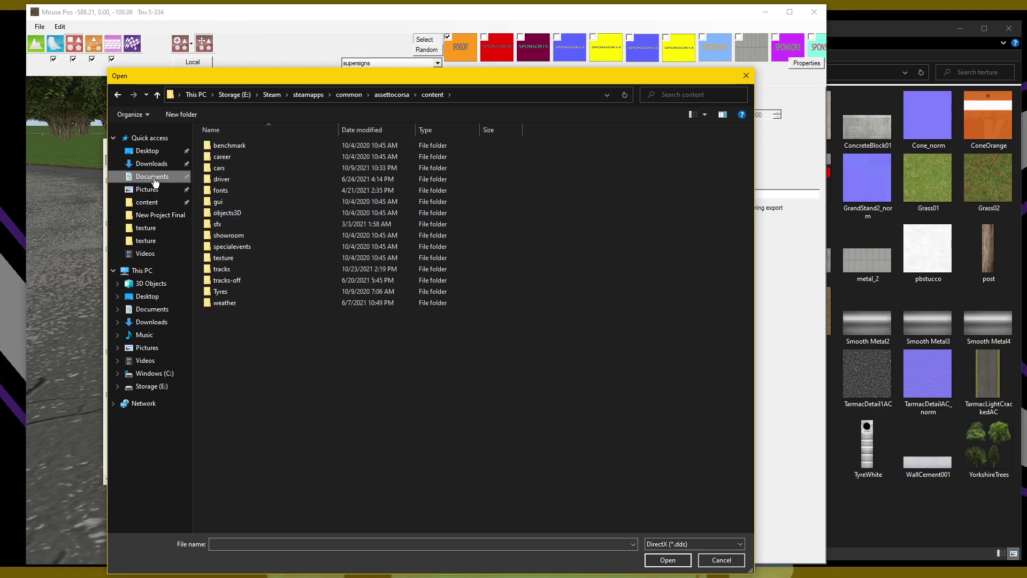
{"action": "left_click", "coordinate": [154, 181]}
{"action": "double_click", "coordinate": [252, 270]}
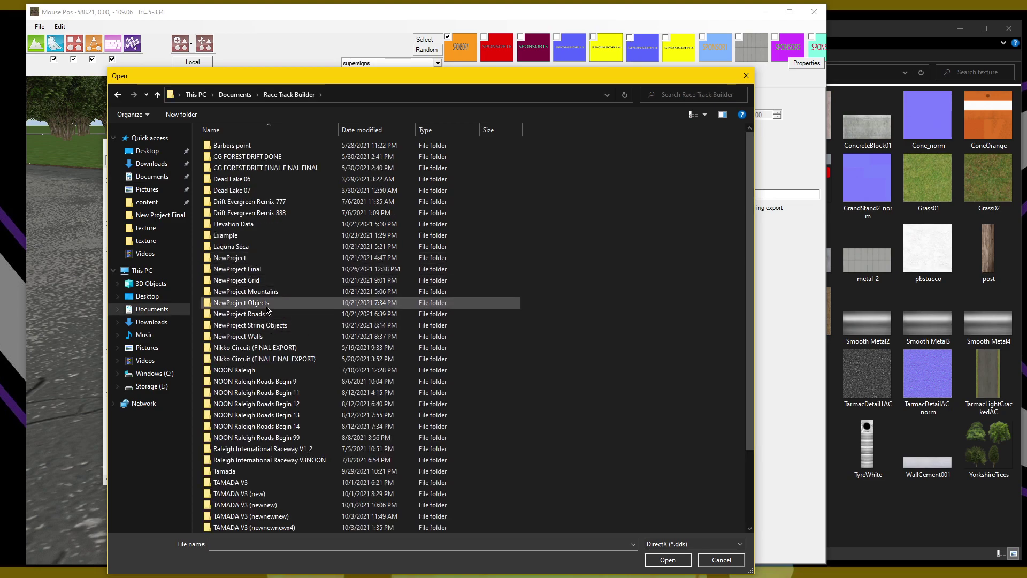
{"action": "double_click", "coordinate": [240, 269]}
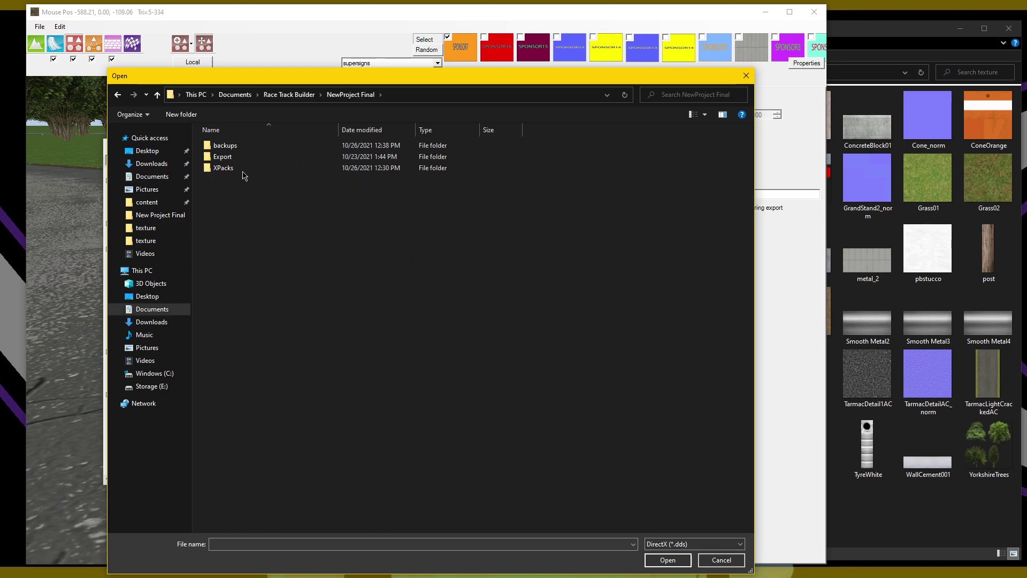
{"action": "double_click", "coordinate": [241, 157]}
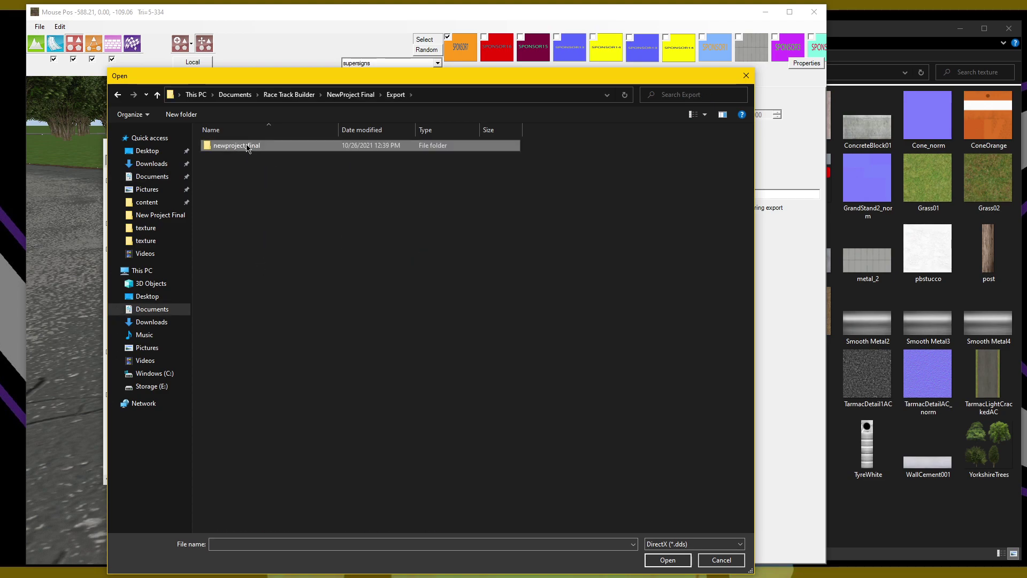
{"action": "double_click", "coordinate": [247, 147]}
{"action": "double_click", "coordinate": [247, 146]}
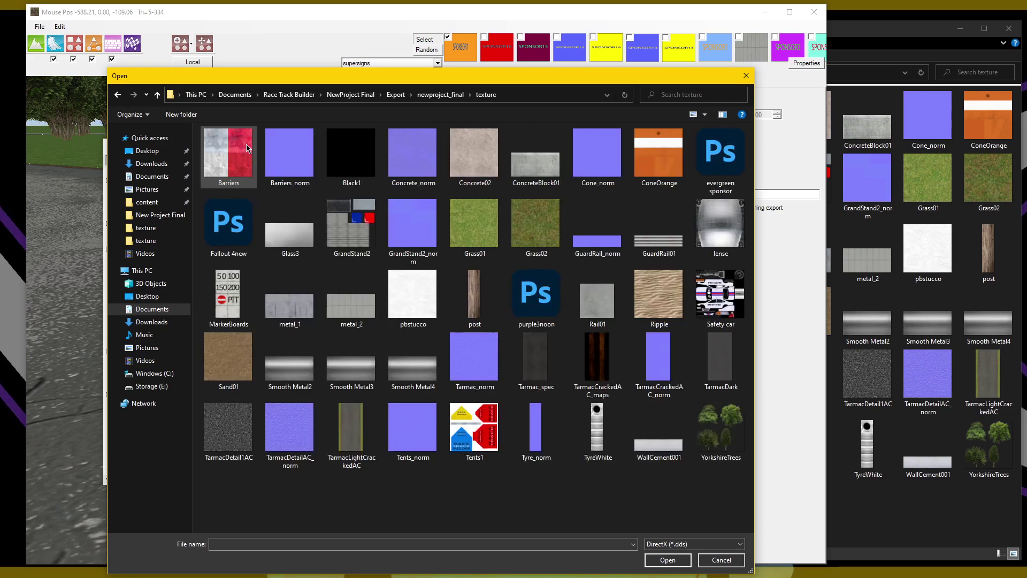
Load Concrete_norm as the Cement001 normal map and examine its effect on the concrete wall.
{"action": "left_click", "coordinate": [413, 160]}
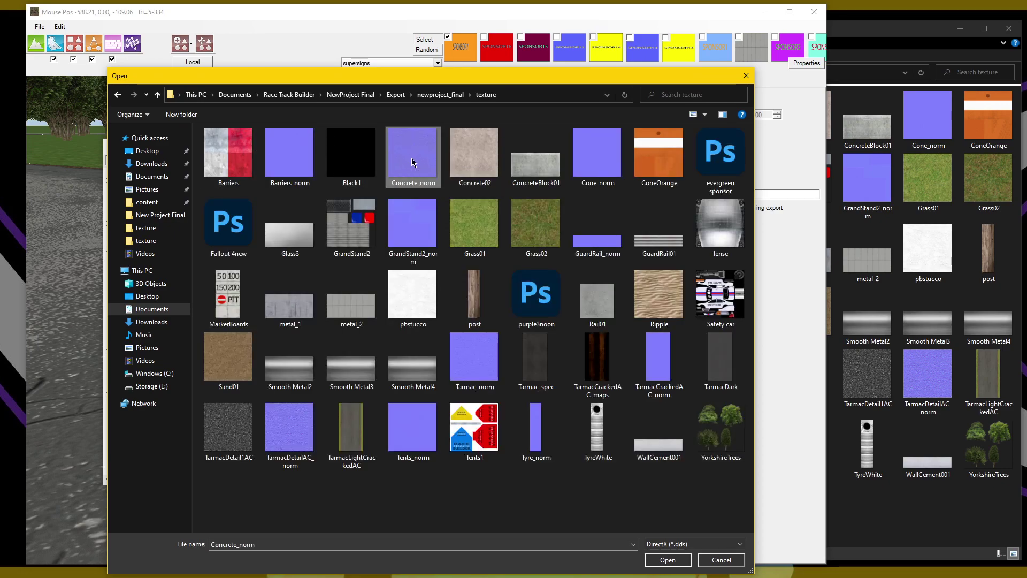
{"action": "left_click", "coordinate": [664, 562]}
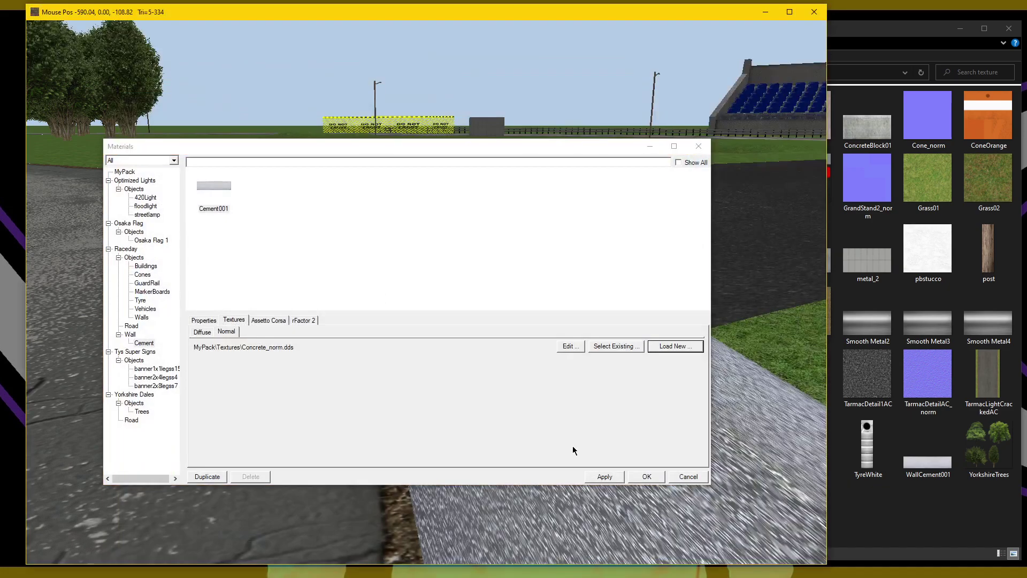
{"action": "left_click_drag", "start_coordinate": [542, 152], "coordinate": [516, 1]}
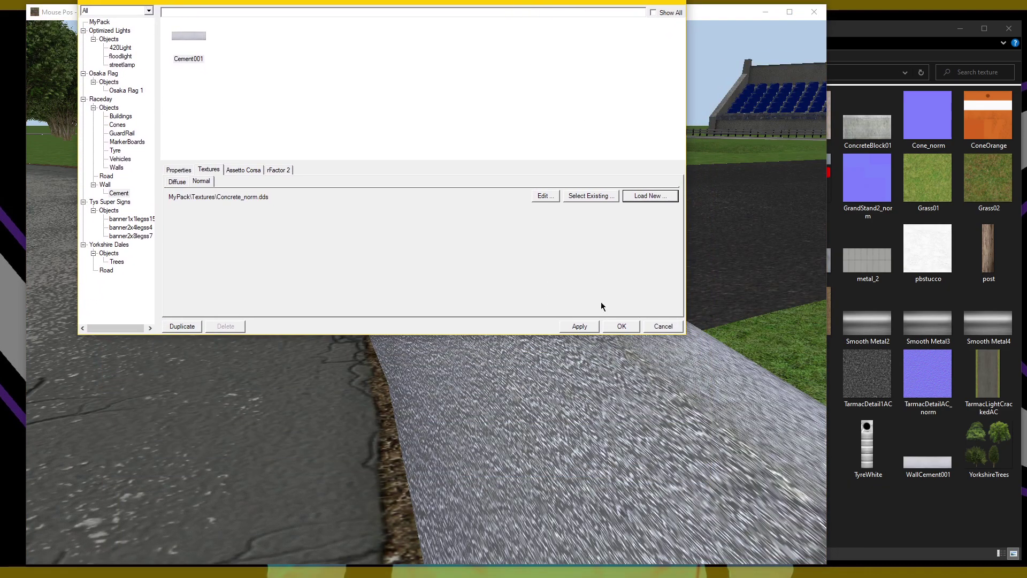
{"action": "middle_click_drag", "start_coordinate": [506, 442], "coordinate": [534, 436]}
{"action": "right_click_drag", "start_coordinate": [534, 436], "coordinate": [502, 396]}
{"action": "right_click_drag", "start_coordinate": [523, 452], "coordinate": [492, 442]}
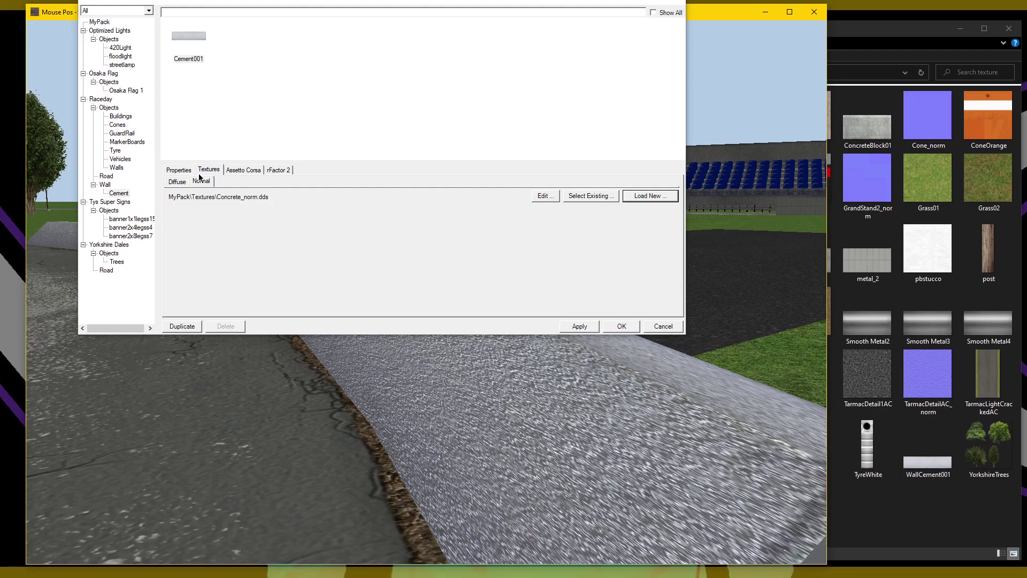
Reselect the Cement001 material, load TarmacDetailAC_norm as its normal map and examine the wall surface from several angles.
{"action": "left_click", "coordinate": [177, 182]}
{"action": "left_click", "coordinate": [293, 131]}
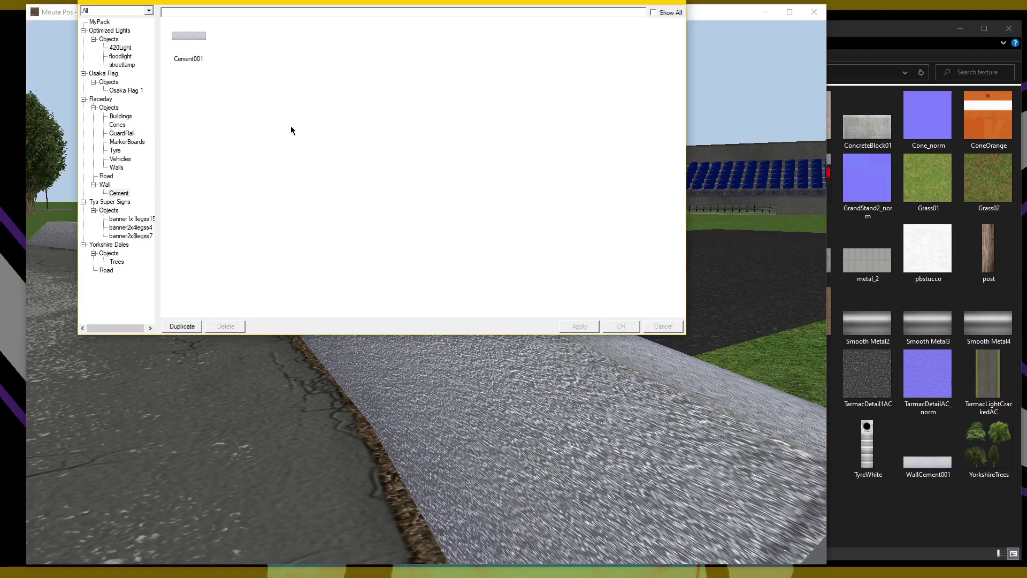
{"action": "left_click", "coordinate": [189, 36]}
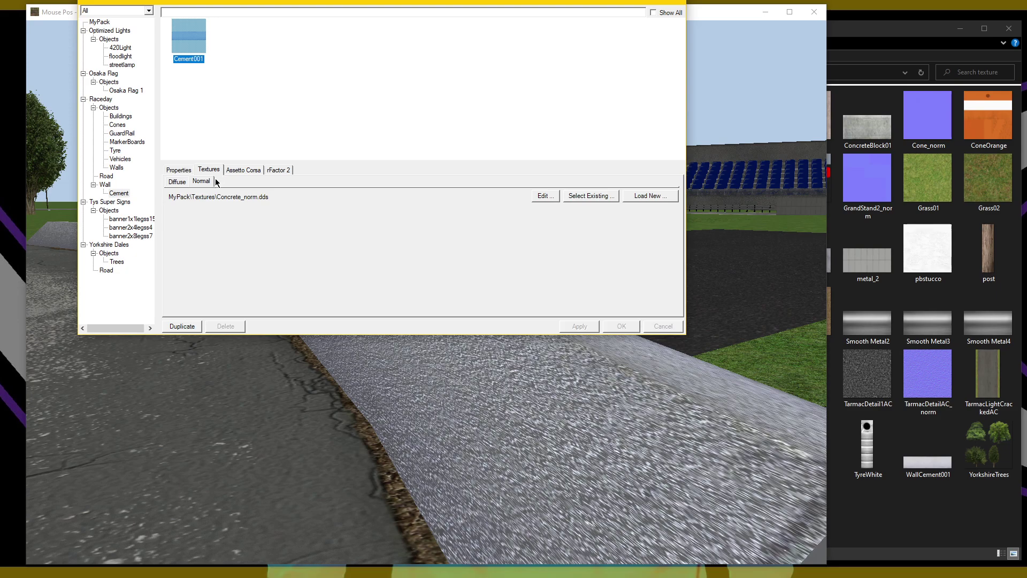
{"action": "left_click", "coordinate": [647, 196]}
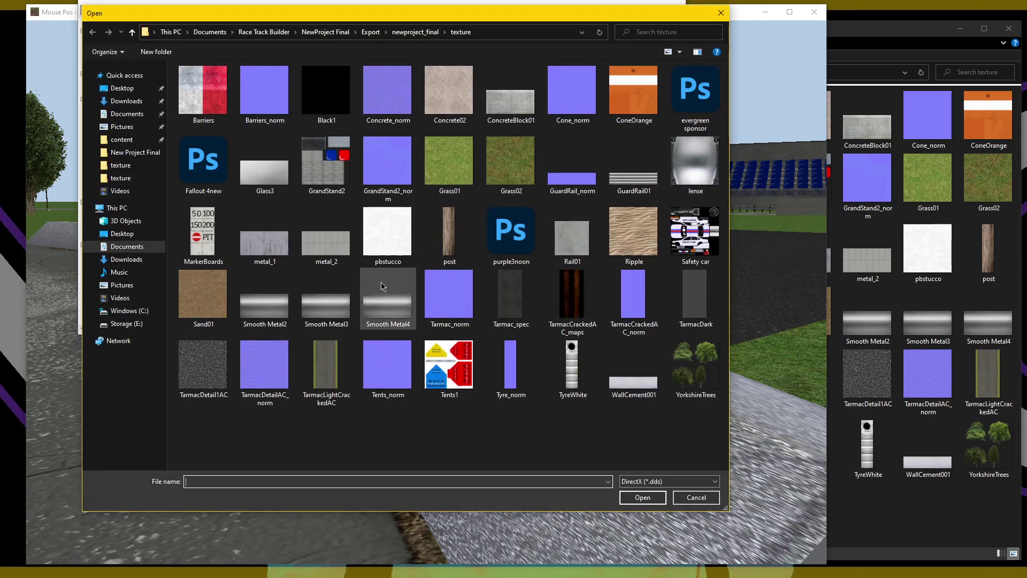
{"action": "left_click", "coordinate": [267, 377]}
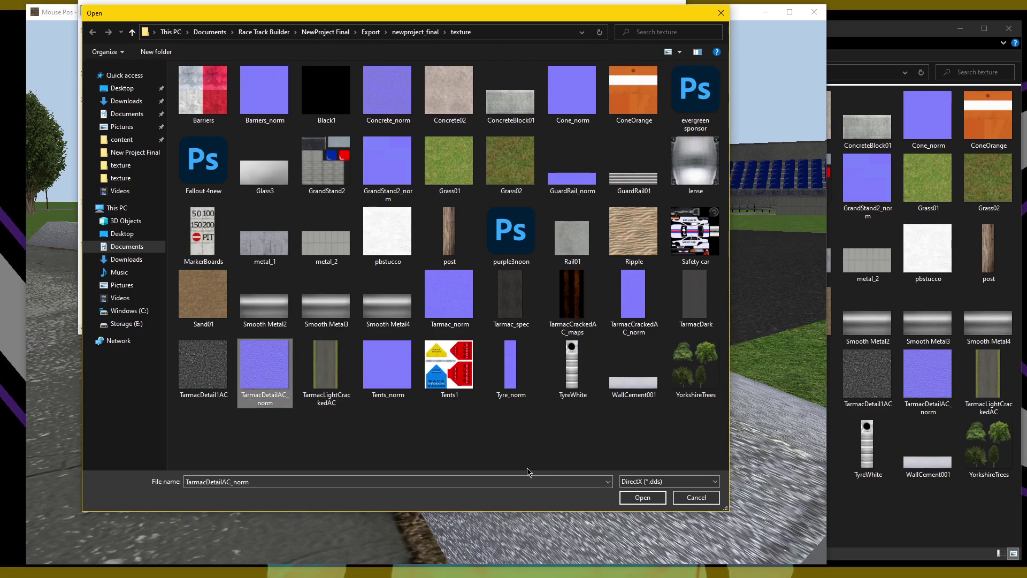
{"action": "left_click", "coordinate": [641, 497]}
{"action": "right_click_drag", "start_coordinate": [545, 415], "coordinate": [469, 440]}
{"action": "right_click_drag", "start_coordinate": [695, 364], "coordinate": [648, 421]}
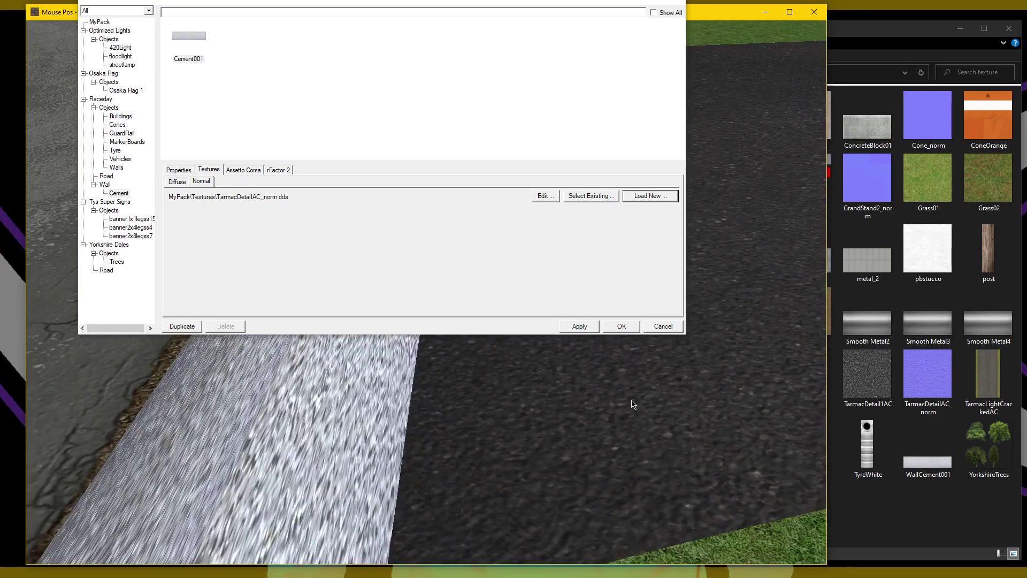
{"action": "right_click_drag", "start_coordinate": [365, 448], "coordinate": [583, 216]}
Load Tarmac_norm as the Cement001 normal map, apply the change and close the materials editor.
{"action": "left_click", "coordinate": [638, 195]}
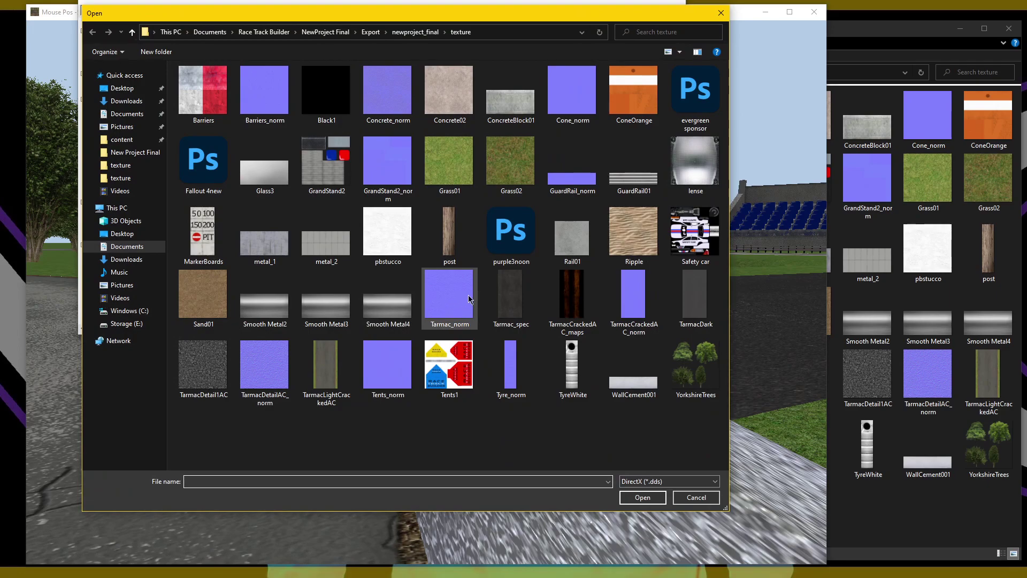
{"action": "left_click", "coordinate": [642, 497]}
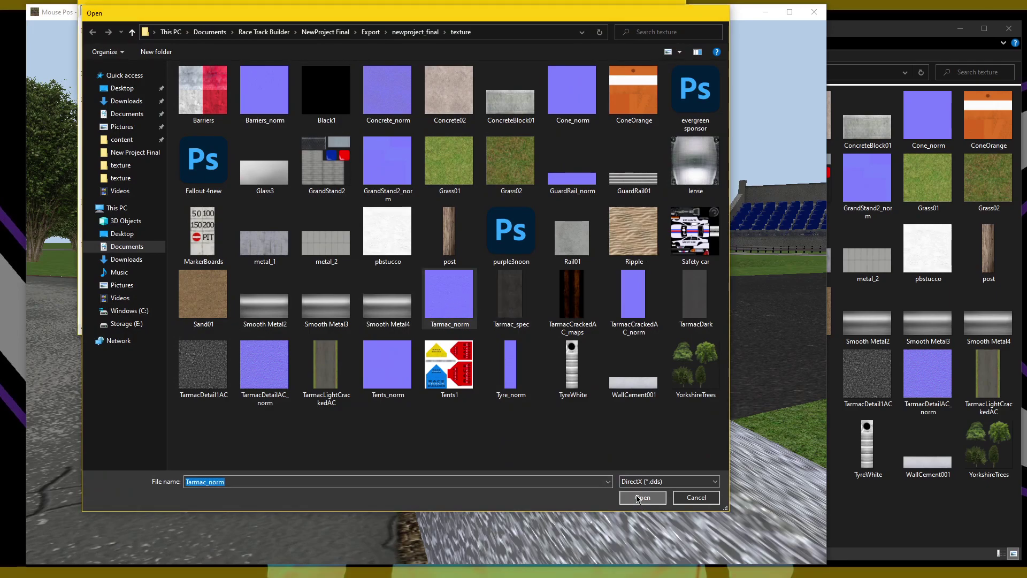
{"action": "right_click_drag", "start_coordinate": [549, 439], "coordinate": [592, 325]}
{"action": "left_click", "coordinate": [587, 327]}
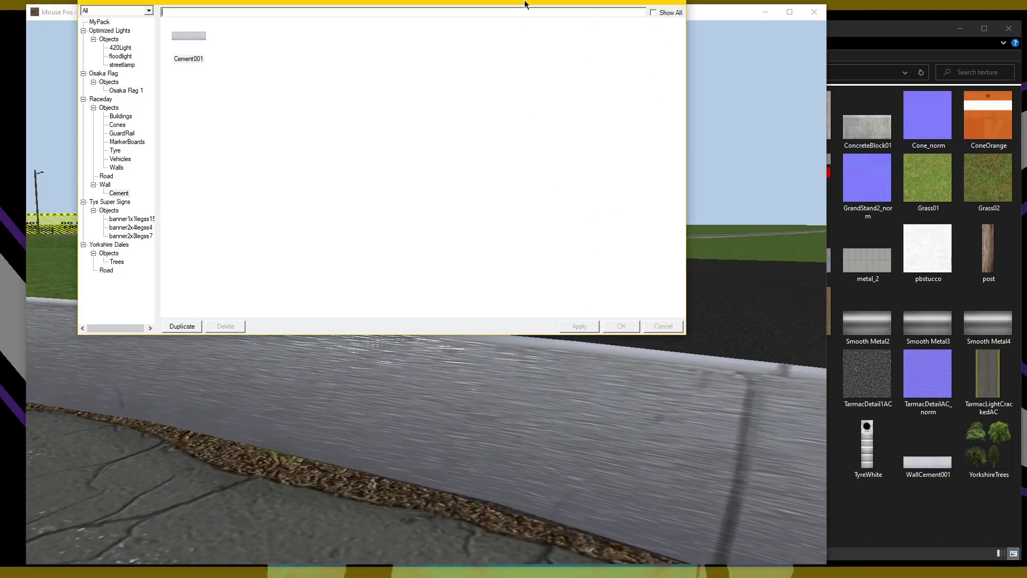
{"action": "left_click_drag", "start_coordinate": [525, 4], "coordinate": [533, 63]}
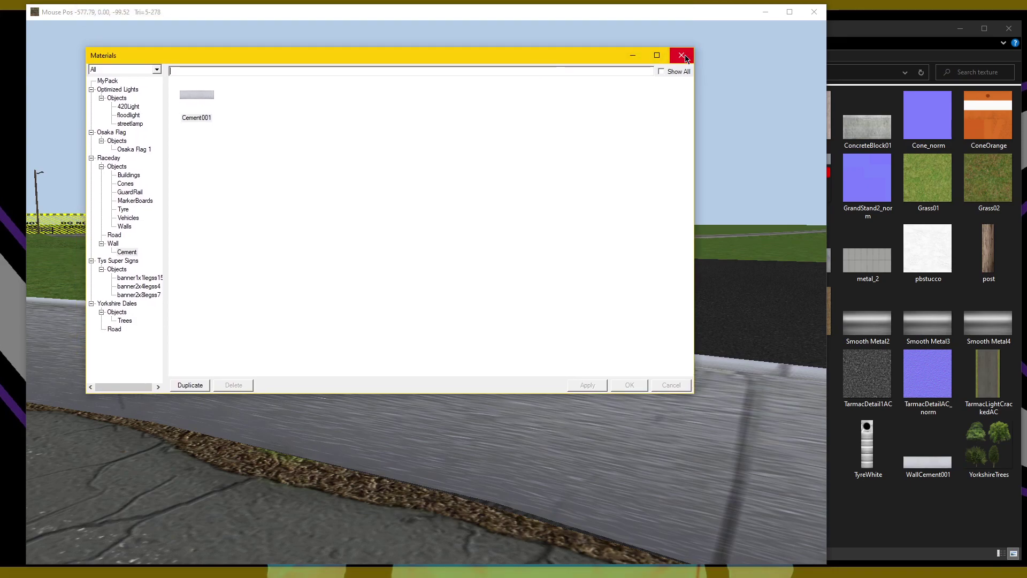
{"action": "left_click", "coordinate": [682, 56]}
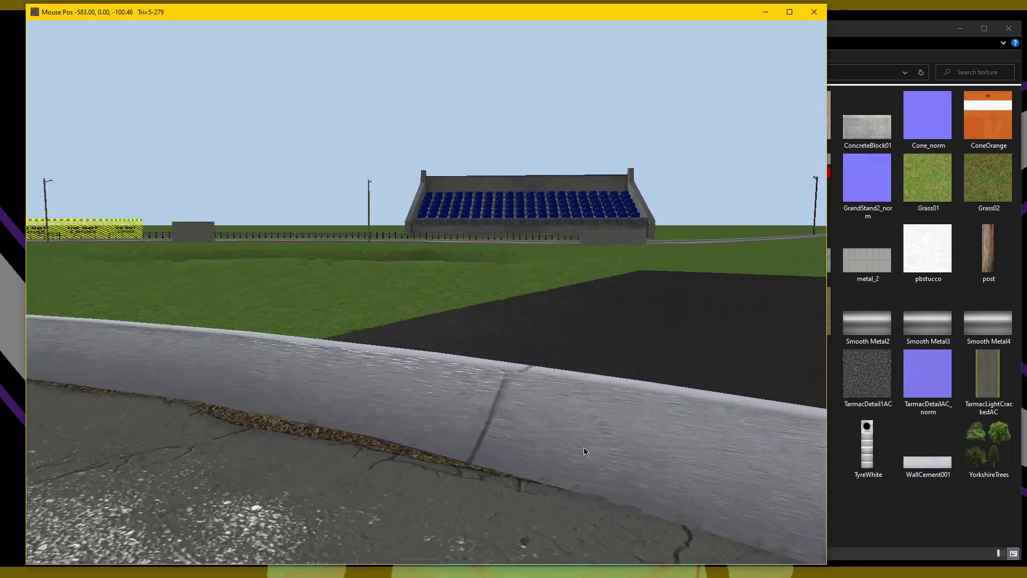
Examine the wall surface along the cracked road and close the exported texture folder window.
{"action": "middle_click_drag", "start_coordinate": [583, 447], "coordinate": [506, 445]}
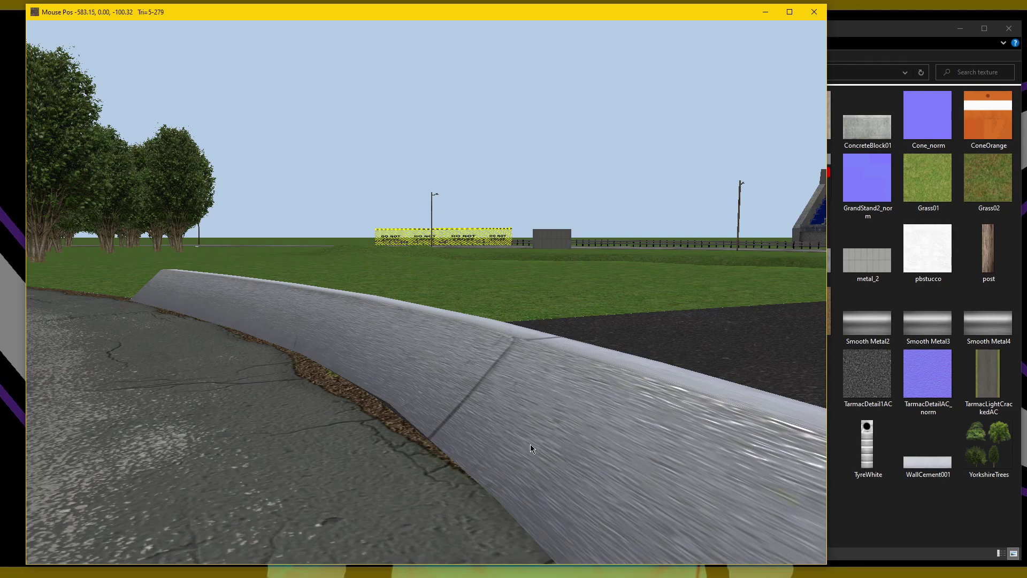
{"action": "left_click", "coordinate": [883, 508]}
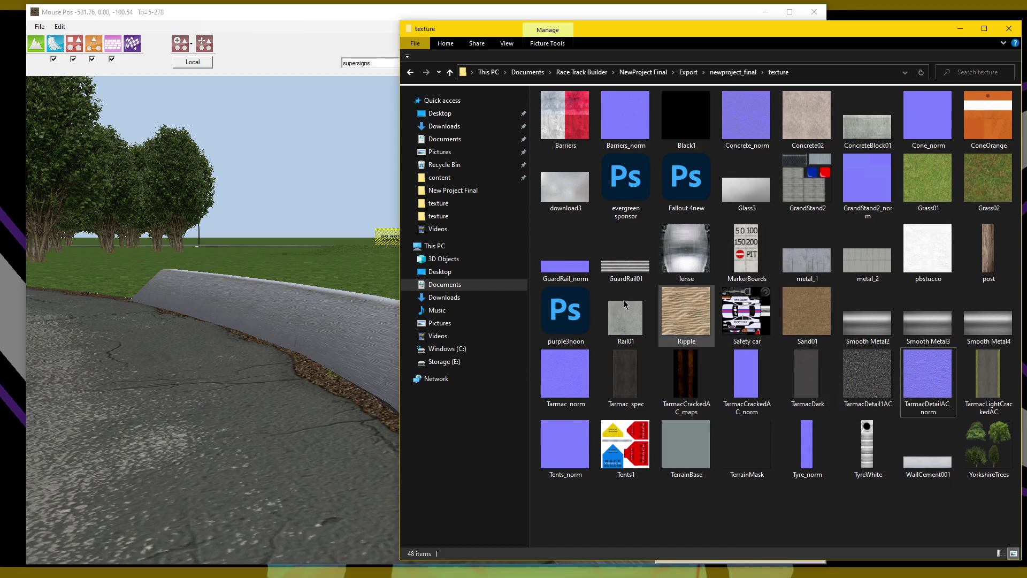
{"action": "left_click", "coordinate": [1010, 30]}
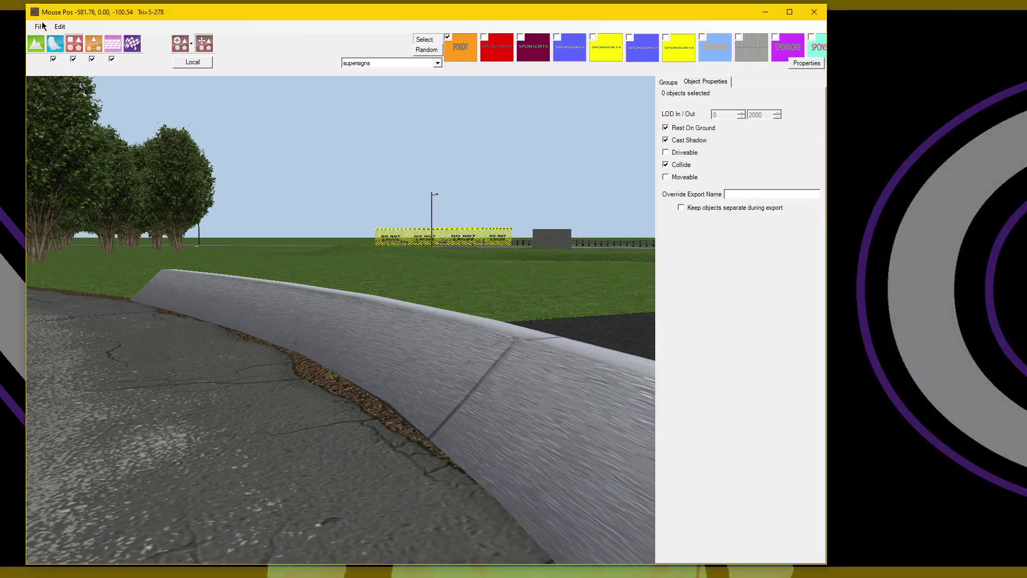
Save the project and export everything to the NewProject Final Export folder, clearing the textures folder and combining terrain meshes.
{"action": "left_click", "coordinate": [41, 26]}
{"action": "left_click", "coordinate": [58, 78]}
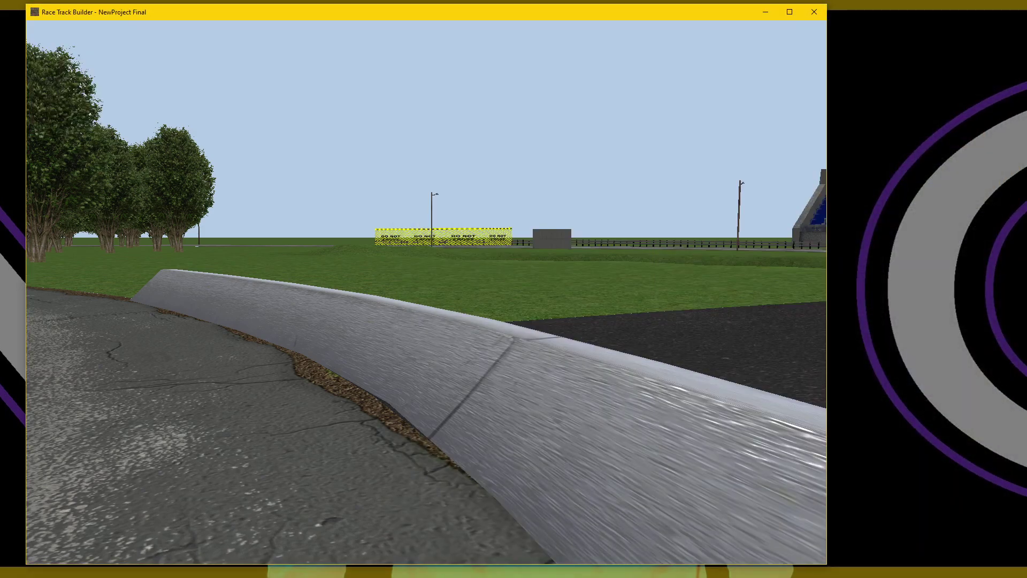
{"action": "left_click", "coordinate": [36, 27]}
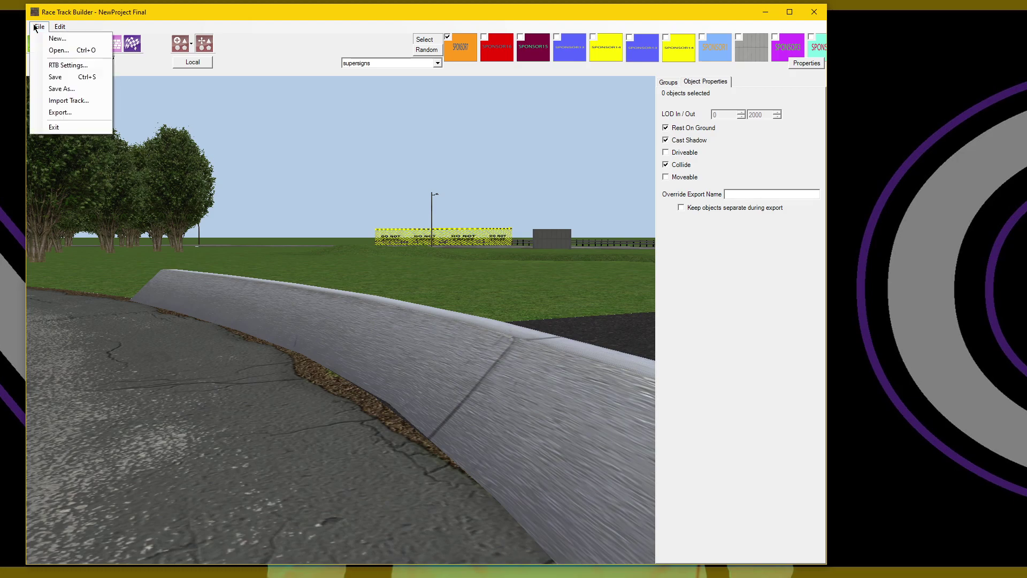
{"action": "left_click", "coordinate": [60, 112]}
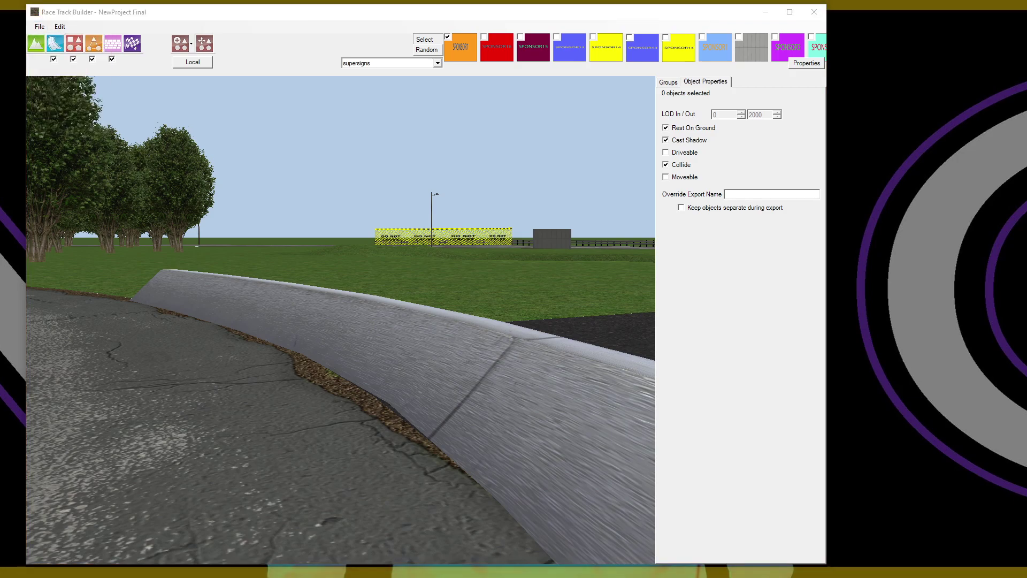
{"action": "left_click", "coordinate": [519, 379]}
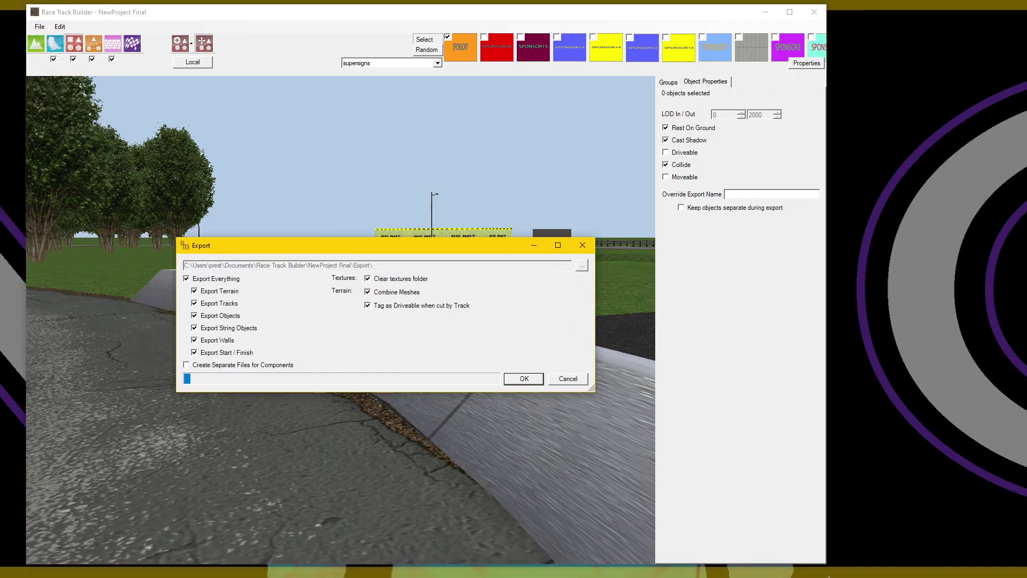
Widen the editor window, hide the editing interface and view the wall and road from farther away.
{"action": "left_click_drag", "start_coordinate": [828, 565], "coordinate": [1003, 567]}
{"action": "key", "text": "Tab"}
{"action": "scroll", "coordinate": [602, 377], "scroll_direction": "down", "scroll_amount": 3}
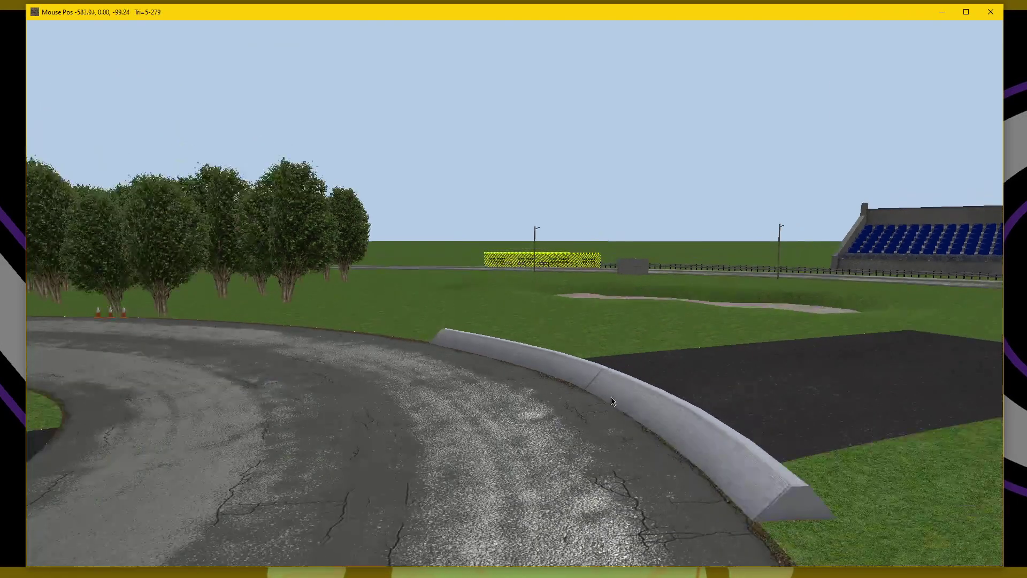
Examine the cement wall's surface up close from several angles along the cracked road.
{"action": "right_click_drag", "start_coordinate": [612, 399], "coordinate": [754, 434]}
{"action": "scroll", "coordinate": [591, 454], "scroll_direction": "up", "scroll_amount": 3}
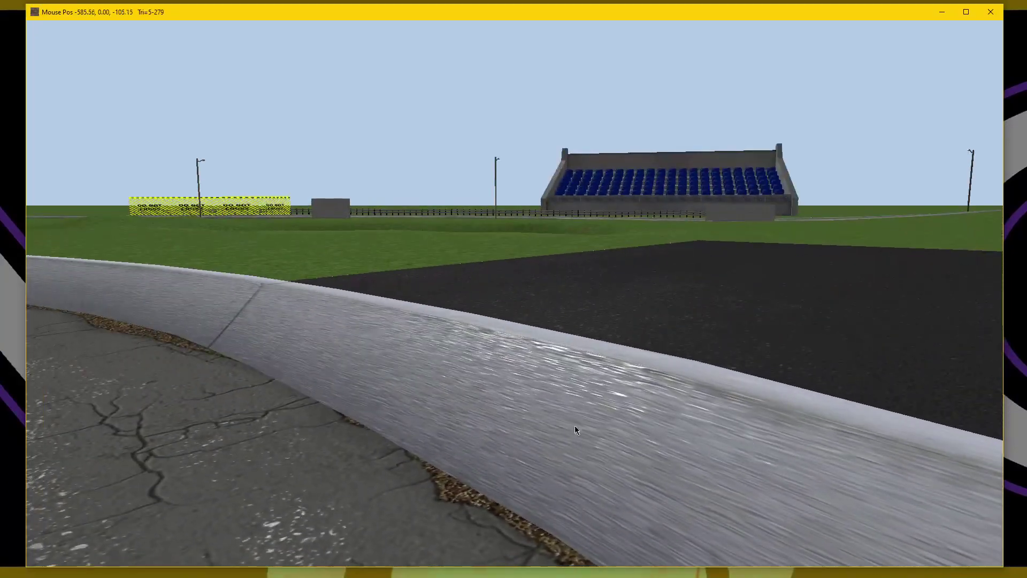
{"action": "scroll", "coordinate": [538, 428], "scroll_direction": "up", "scroll_amount": 2}
{"action": "right_click_drag", "start_coordinate": [538, 428], "coordinate": [637, 406]}
{"action": "left_click_drag", "start_coordinate": [637, 411], "coordinate": [279, 290]}
{"action": "middle_click_drag", "start_coordinate": [278, 287], "coordinate": [291, 294]}
{"action": "scroll", "coordinate": [387, 331], "scroll_direction": "up", "scroll_amount": 3}
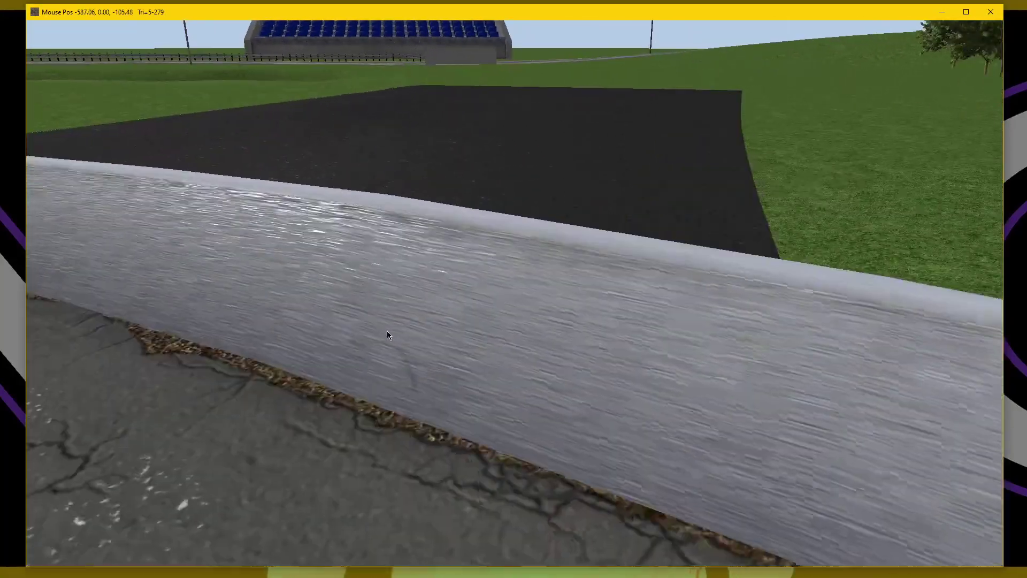
{"action": "middle_click_drag", "start_coordinate": [387, 331], "coordinate": [337, 326]}
Bring back the editing interface and shrink the editor window to uncover the desktop.
{"action": "mouse_move", "coordinate": [101, 23]}
{"action": "left_click", "coordinate": [60, 26]}
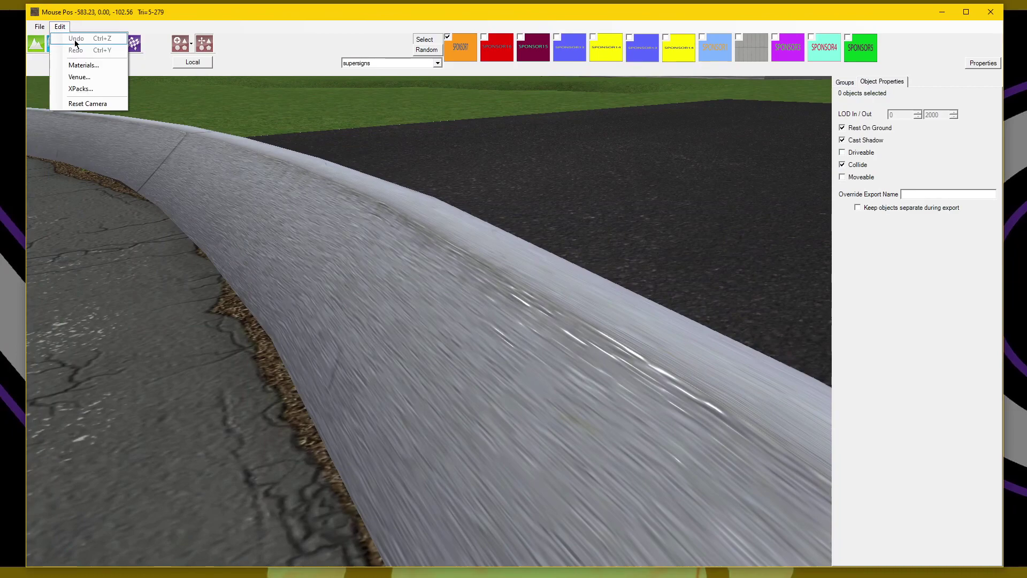
{"action": "left_click", "coordinate": [606, 5]}
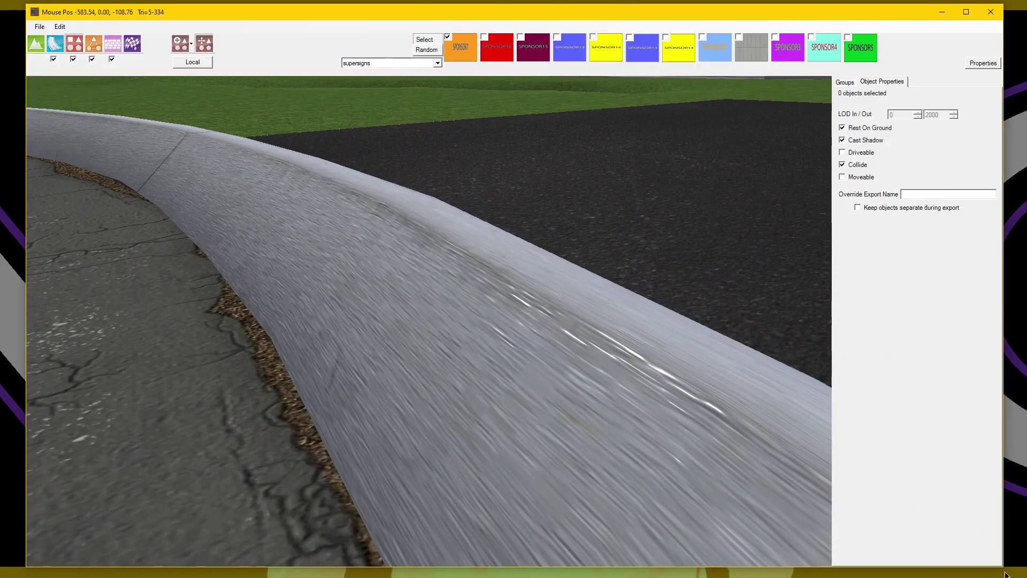
{"action": "left_click_drag", "start_coordinate": [1004, 569], "coordinate": [648, 434]}
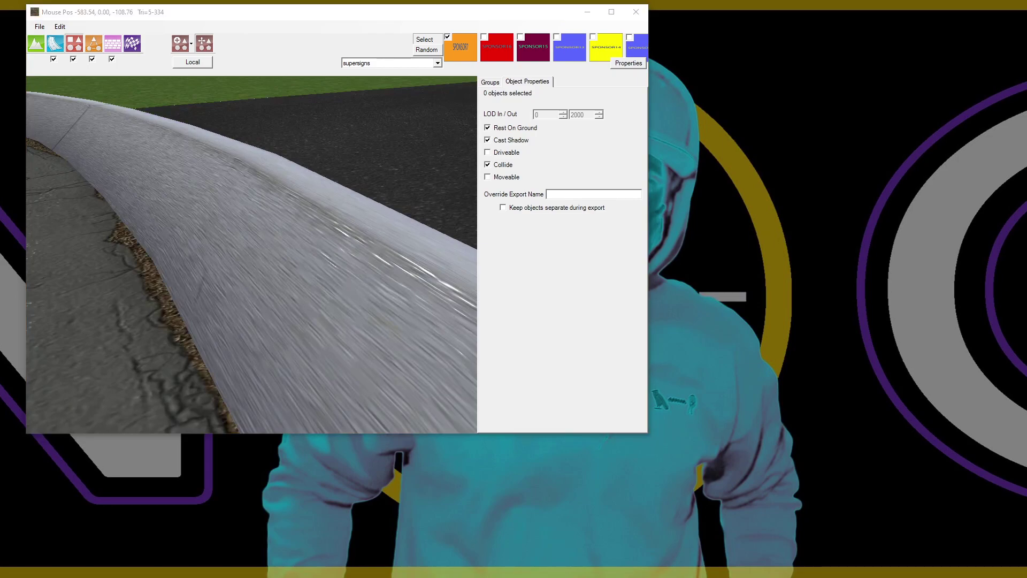
Open the texture folder of the newproject_final export inside the Race Track Builder NewProject Final project folder.
{"action": "key", "text": "super+e"}
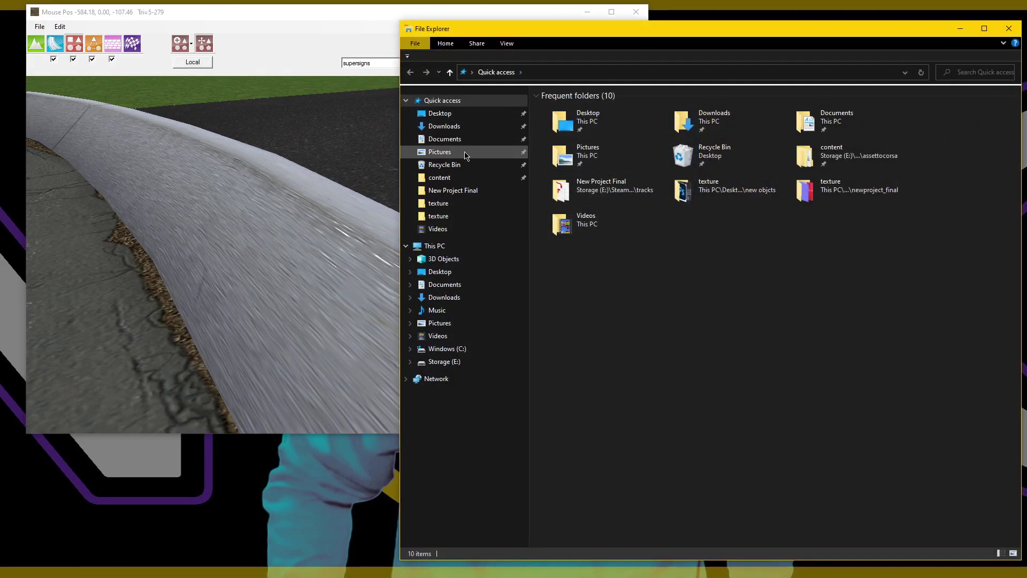
{"action": "left_click", "coordinate": [422, 140]}
{"action": "double_click", "coordinate": [573, 233]}
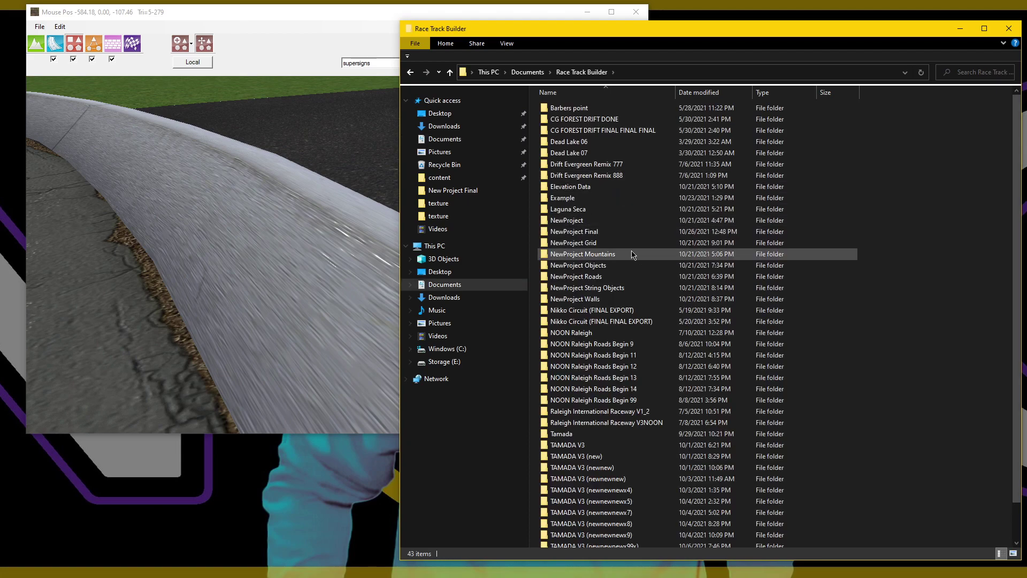
{"action": "double_click", "coordinate": [599, 232]}
{"action": "double_click", "coordinate": [613, 124]}
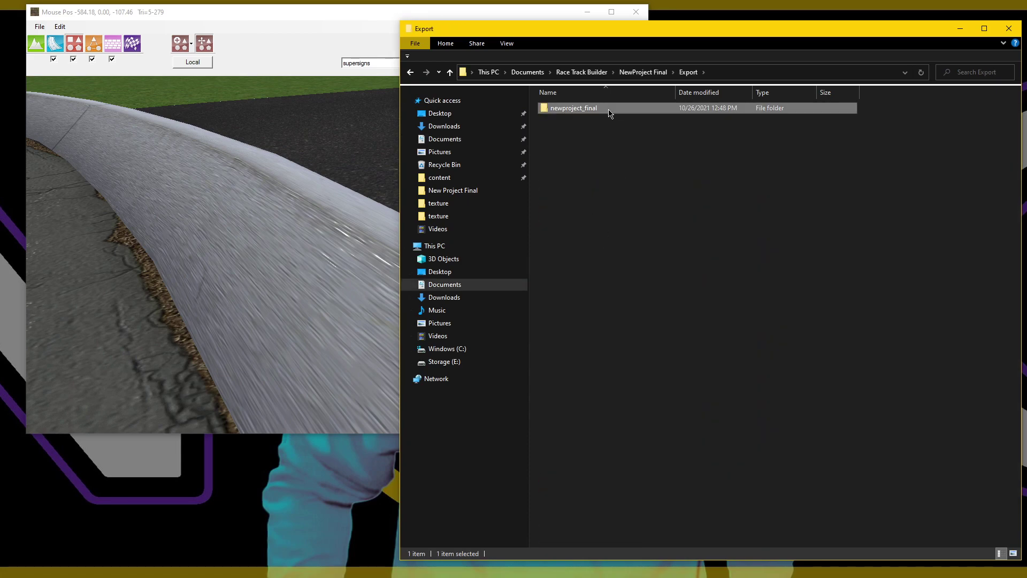
{"action": "double_click", "coordinate": [610, 111]}
{"action": "double_click", "coordinate": [613, 107]}
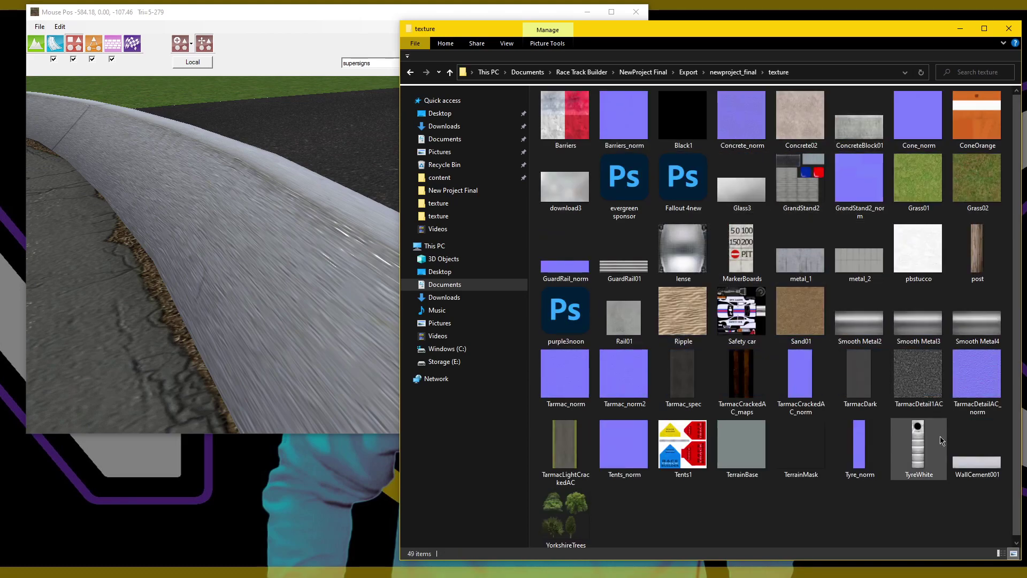
Copy the WallCement001 texture to the desktop and close the texture folder window.
{"action": "left_click", "coordinate": [967, 469]}
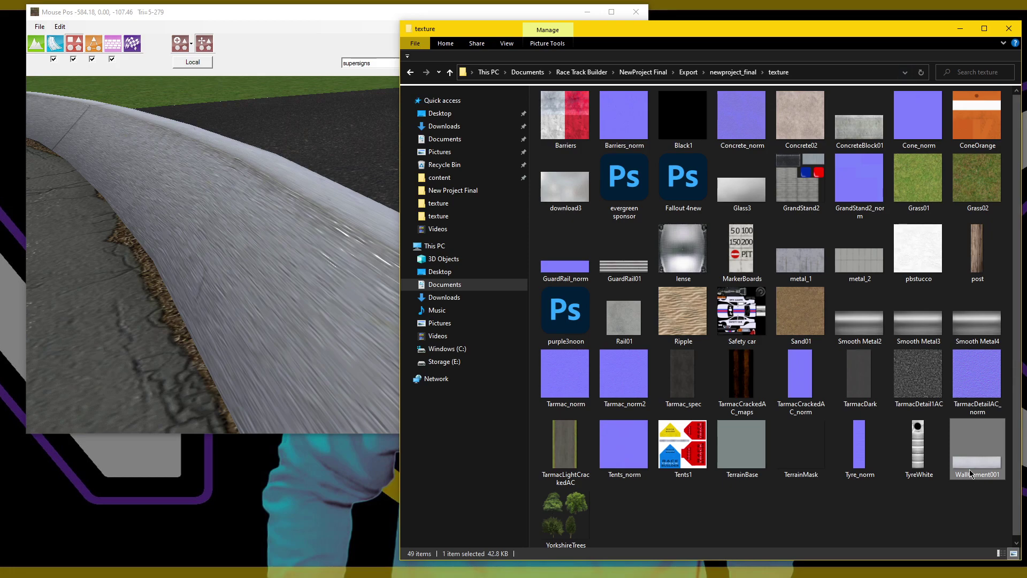
{"action": "right_click", "coordinate": [971, 474]}
{"action": "left_click", "coordinate": [939, 408]}
{"action": "left_click", "coordinate": [1009, 28]}
{"action": "right_click", "coordinate": [779, 222]}
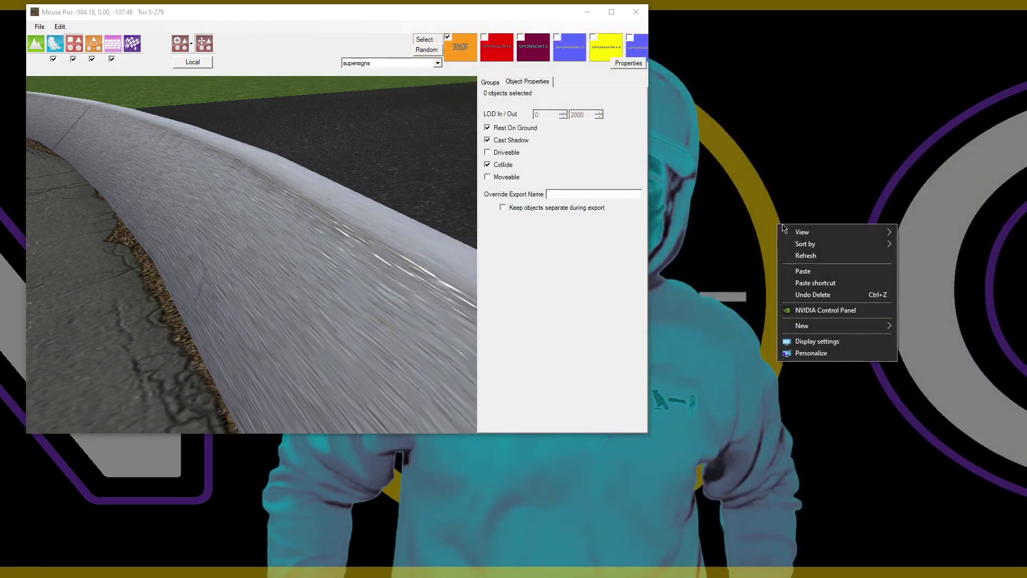
{"action": "left_click", "coordinate": [812, 272]}
{"action": "left_click", "coordinate": [815, 282]}
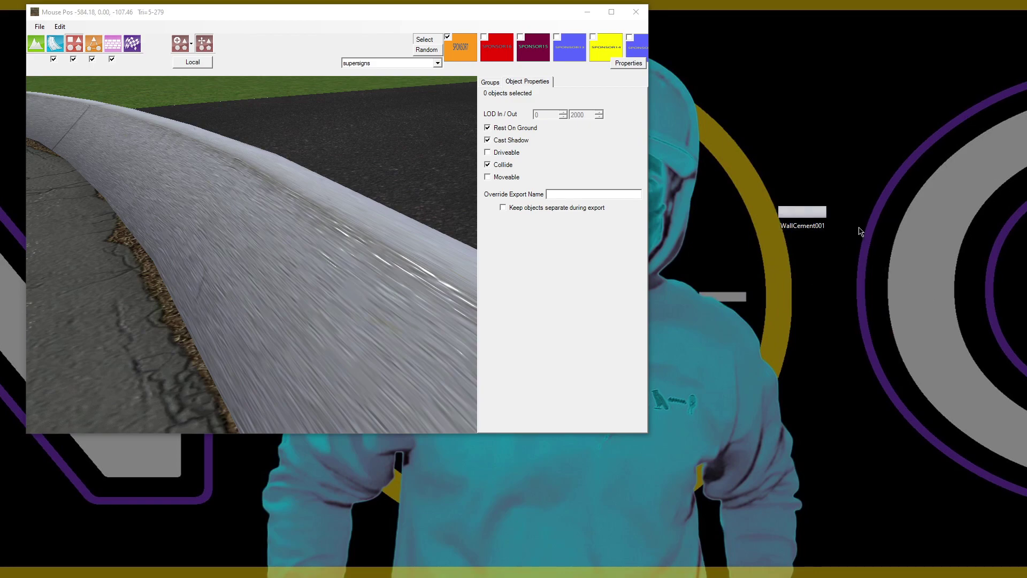
Open the desktop copy of WallCement001 in Adobe Photoshop 2020, keeping the default DDS read options.
{"action": "right_click", "coordinate": [807, 213]}
{"action": "mouse_move", "coordinate": [867, 273]}
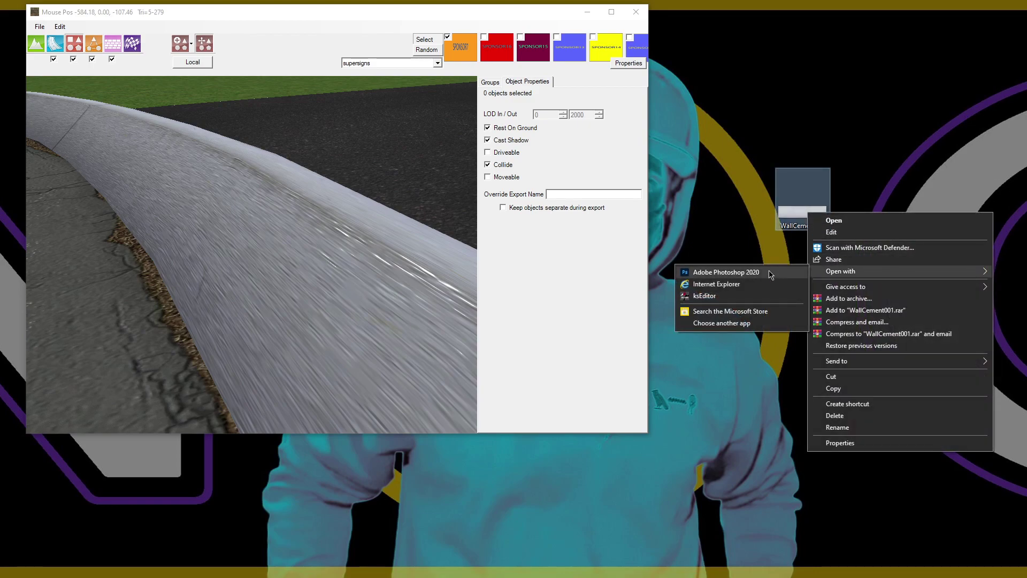
{"action": "left_click", "coordinate": [770, 274]}
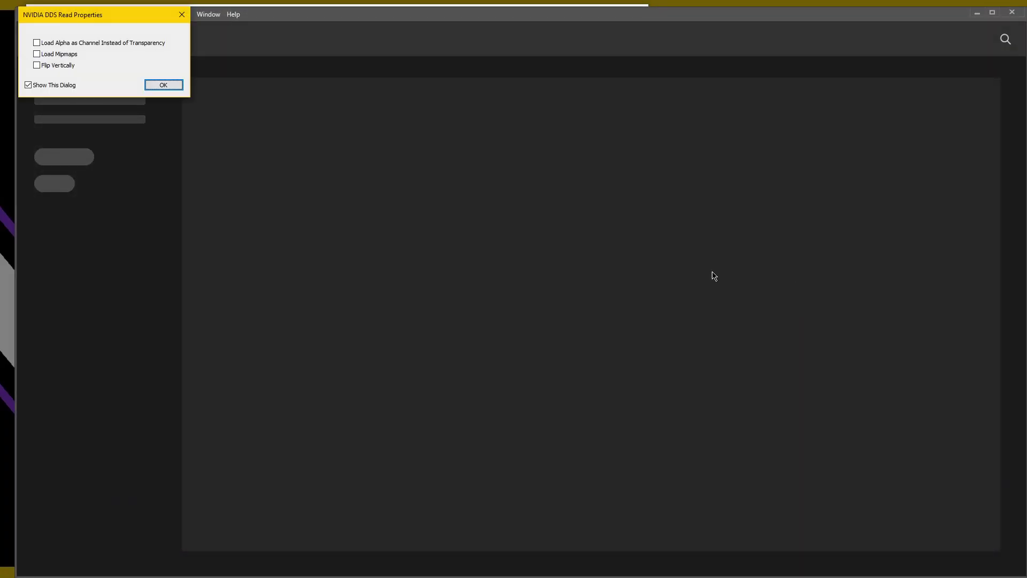
{"action": "left_click", "coordinate": [150, 85]}
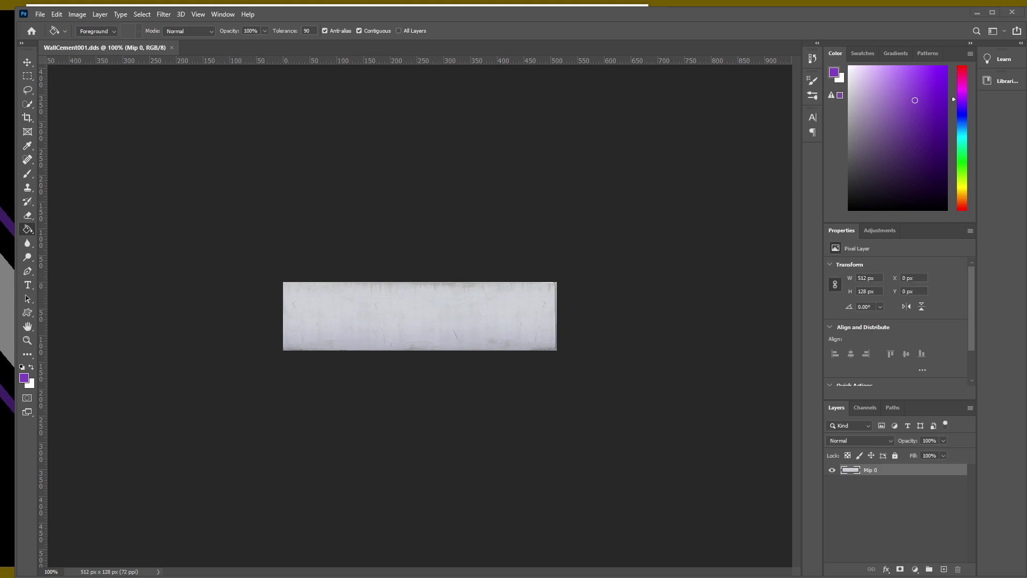
Switch to the Chrome browser, fit its window over the workspace and search Google Images for "graffiti png".
{"action": "left_click_drag", "start_coordinate": [864, 53], "coordinate": [645, 39]}
{"action": "left_click_drag", "start_coordinate": [810, 378], "coordinate": [949, 510]}
{"action": "left_click", "coordinate": [624, 263]}
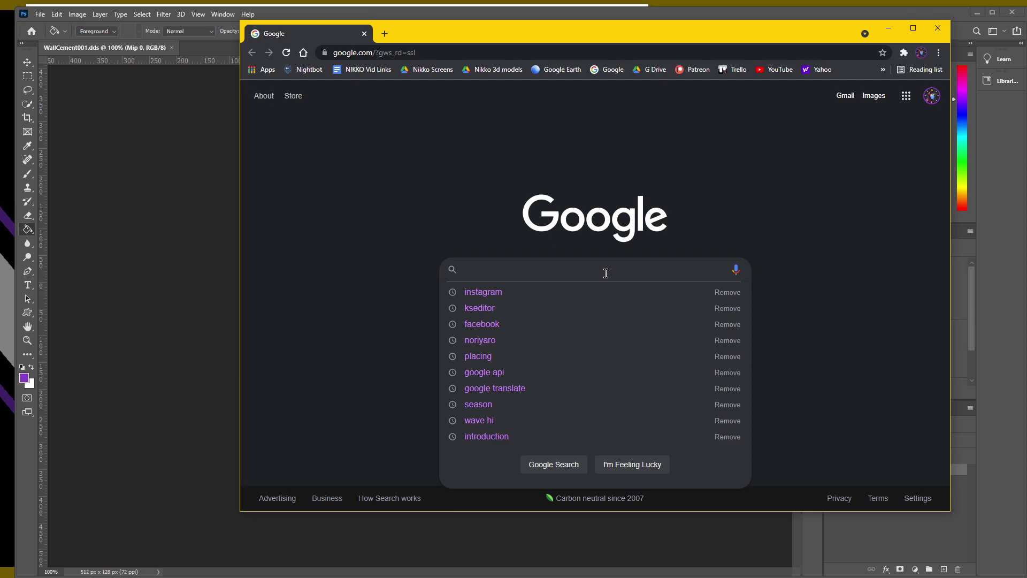
{"action": "type", "text": "graffiti"}
{"action": "key", "text": "Return"}
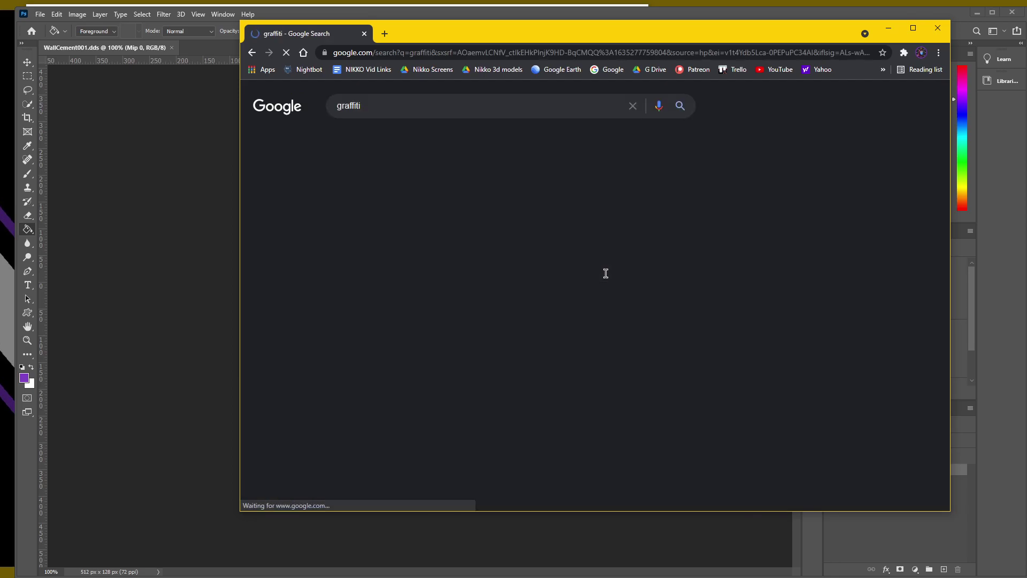
{"action": "left_click", "coordinate": [399, 138]}
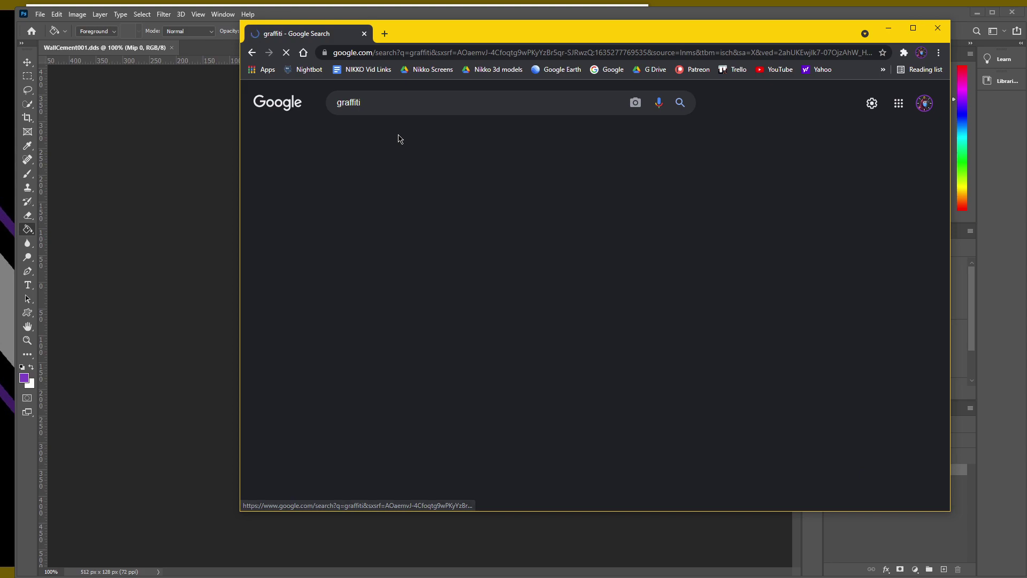
{"action": "left_click", "coordinate": [378, 100]}
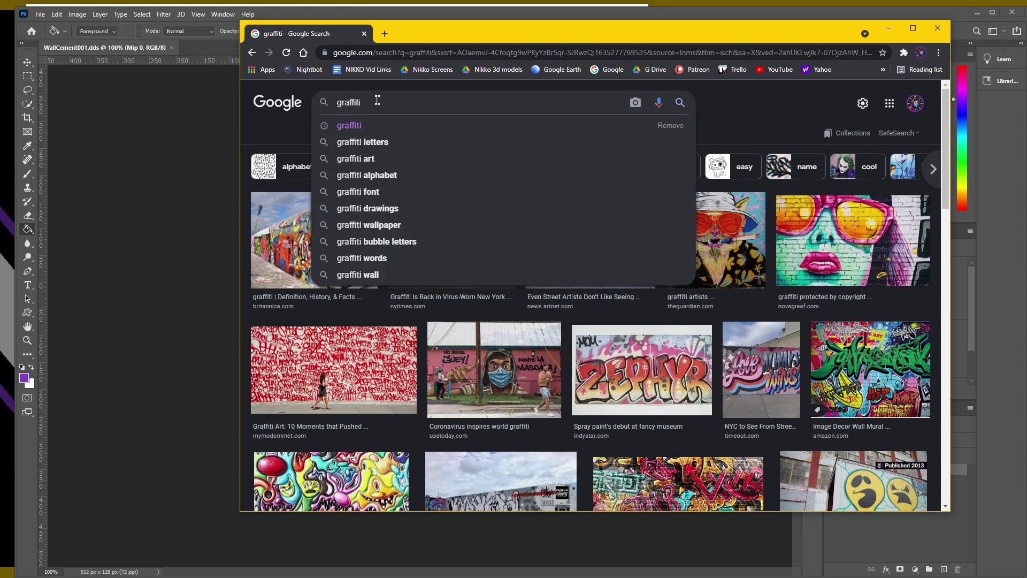
{"action": "type", "text": "png"}
{"action": "key", "text": "Return"}
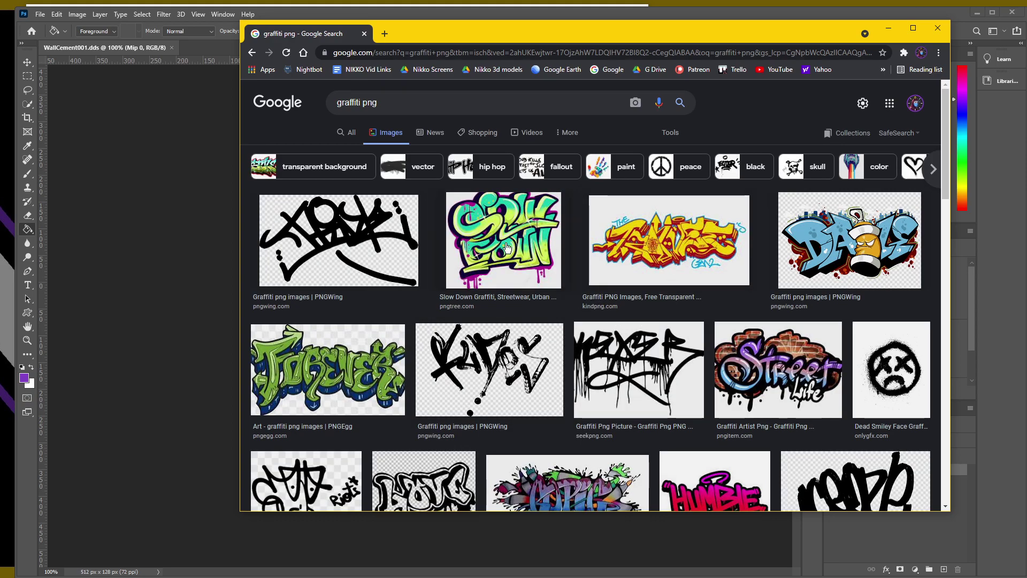
Place the yellow and red graffiti image on the wall texture, scaled to about 286 x 160 px and left of centre, and close the browser.
{"action": "left_click_drag", "start_coordinate": [640, 241], "coordinate": [1026, 267]}
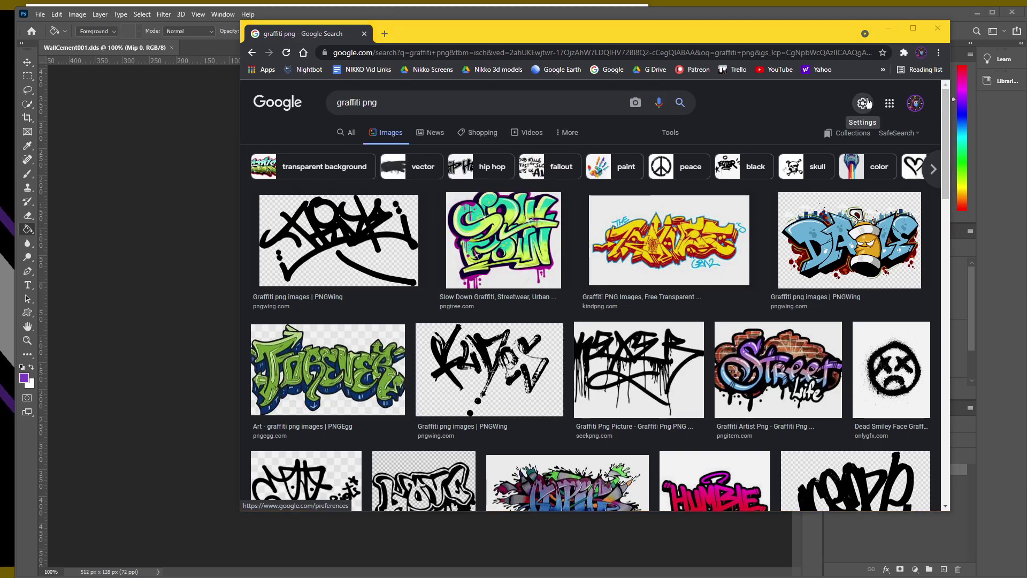
{"action": "left_click", "coordinate": [938, 28]}
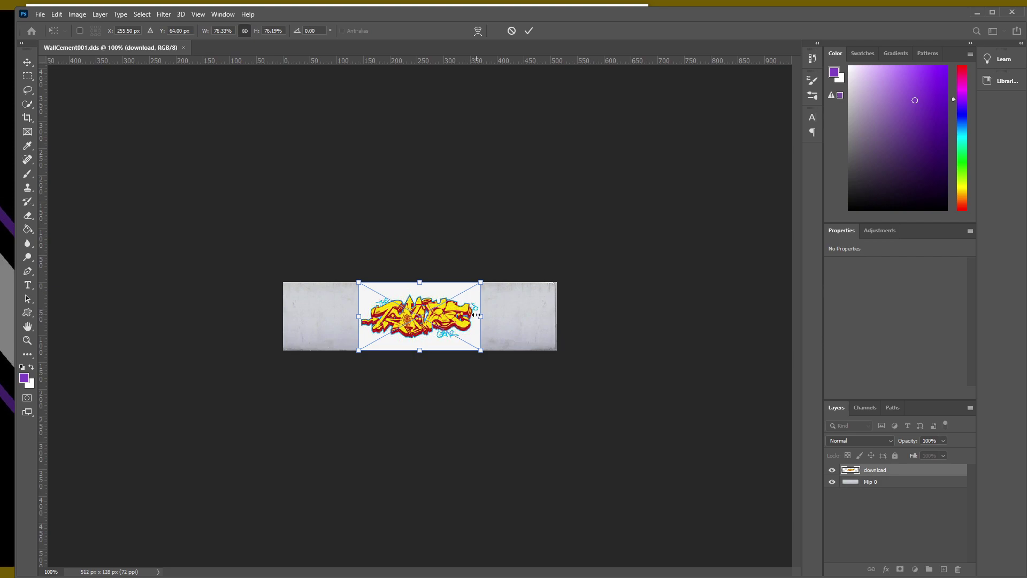
{"action": "left_click_drag", "start_coordinate": [480, 284], "coordinate": [585, 224]}
{"action": "left_click_drag", "start_coordinate": [489, 312], "coordinate": [445, 341]}
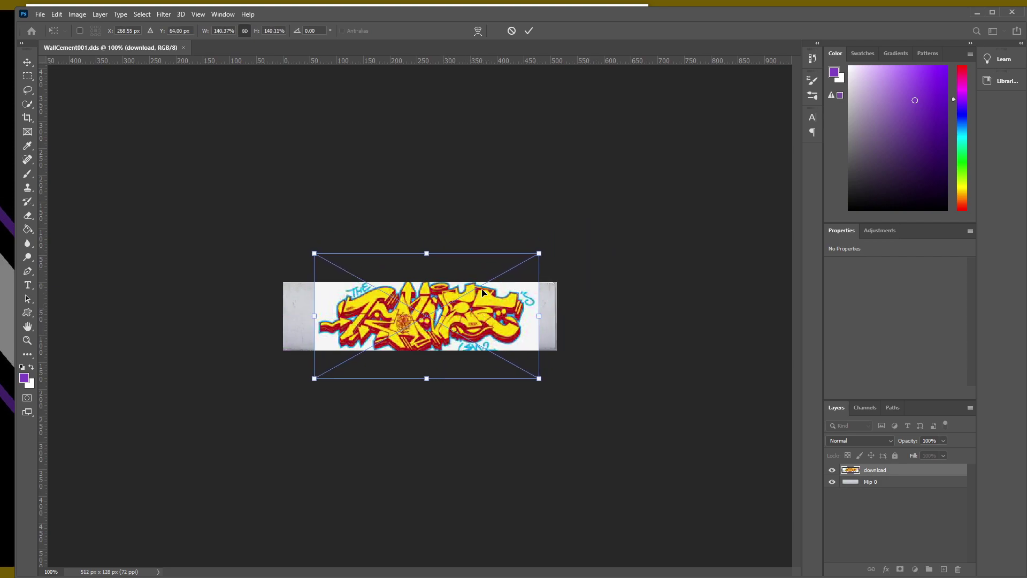
{"action": "left_click_drag", "start_coordinate": [539, 253], "coordinate": [497, 278]}
{"action": "left_click_drag", "start_coordinate": [427, 323], "coordinate": [436, 313]}
{"action": "left_click_drag", "start_coordinate": [514, 263], "coordinate": [474, 285]}
{"action": "mouse_move", "coordinate": [432, 311]}
{"action": "left_mouse_down"}
{"action": "mouse_move", "coordinate": [446, 300]}
{"action": "mouse_move", "coordinate": [420, 301]}
{"action": "left_mouse_up"}
{"action": "left_click", "coordinate": [529, 31]}
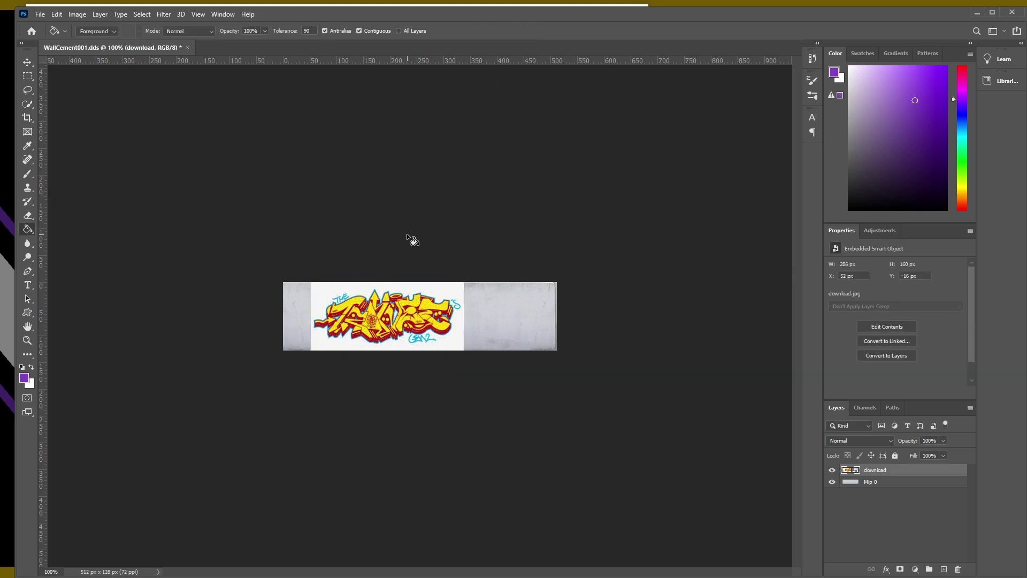
Select the white background around the graffiti lettering with the Magic Wand tool.
{"action": "scroll", "coordinate": [340, 347], "scroll_direction": "up", "scroll_amount": 8, "text": "alt"}
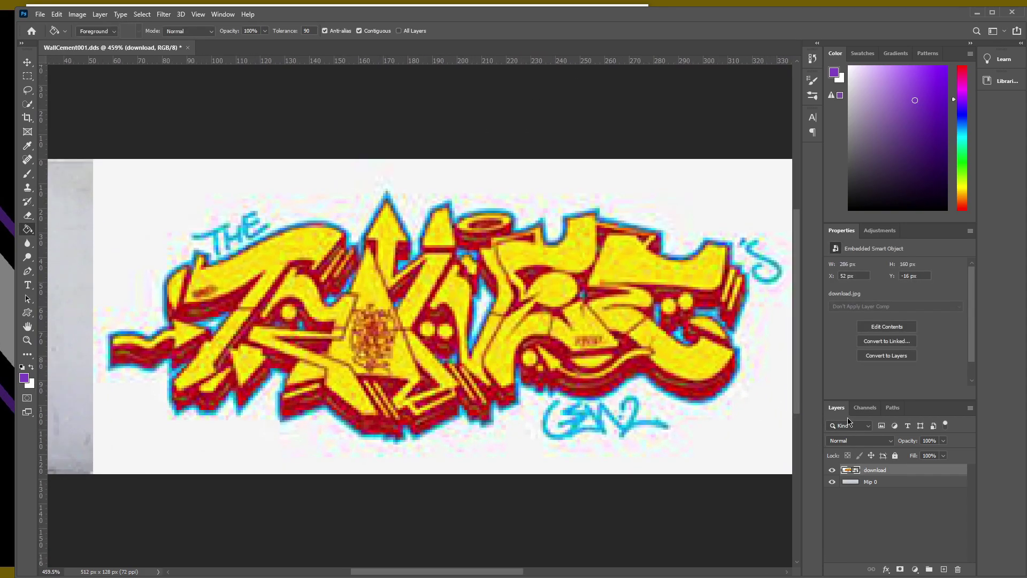
{"action": "left_click", "coordinate": [31, 107]}
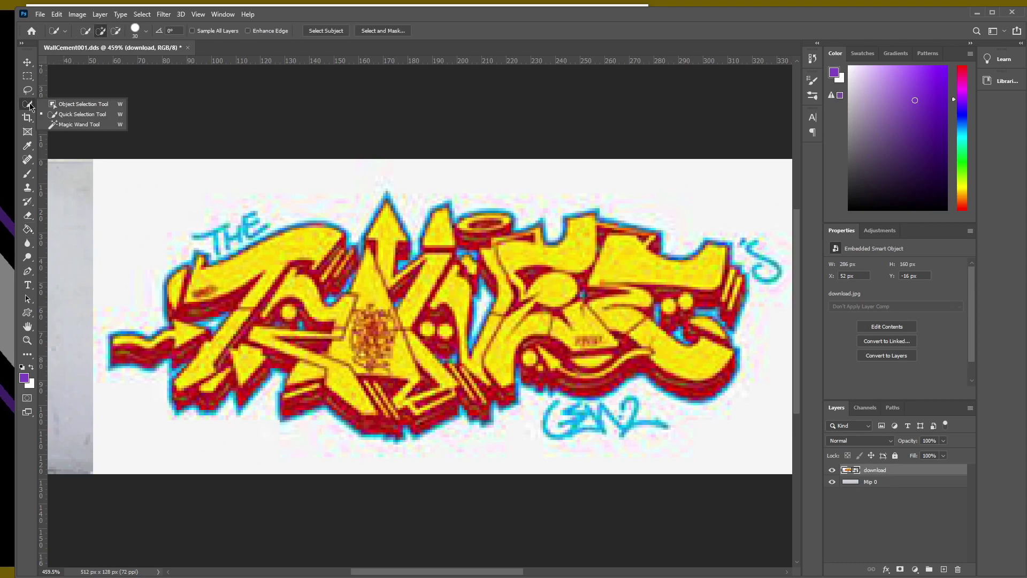
{"action": "left_click", "coordinate": [70, 124]}
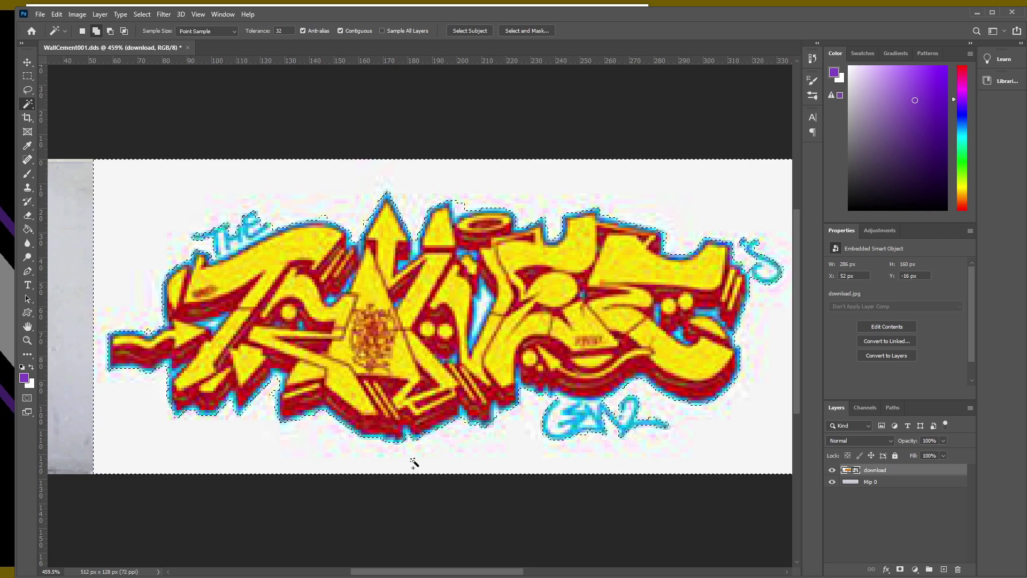
{"action": "scroll", "coordinate": [539, 437], "scroll_direction": "down", "scroll_amount": 5}
{"action": "scroll", "coordinate": [502, 426], "scroll_direction": "up", "scroll_amount": 3}
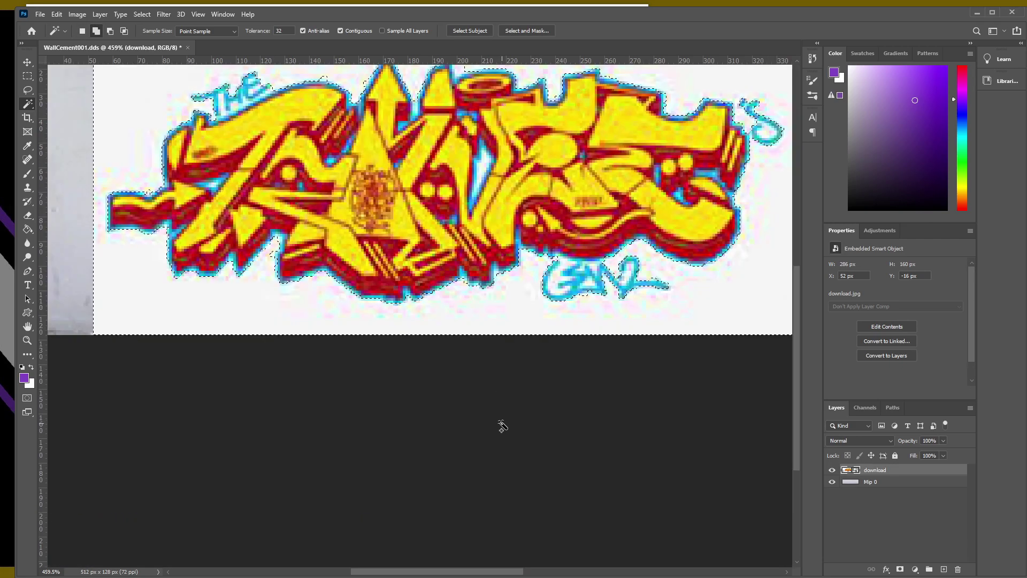
{"action": "scroll", "coordinate": [501, 424], "scroll_direction": "down", "scroll_amount": 2, "text": "alt"}
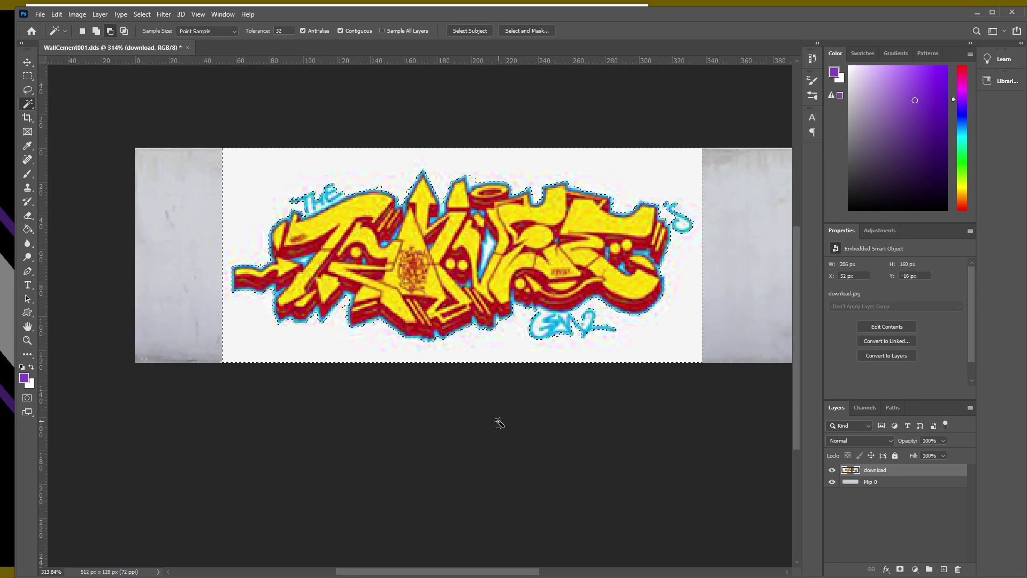
Mask the graffiti layer with the inverted selection and set the layer's opacity to 72%.
{"action": "left_click", "coordinate": [141, 15]}
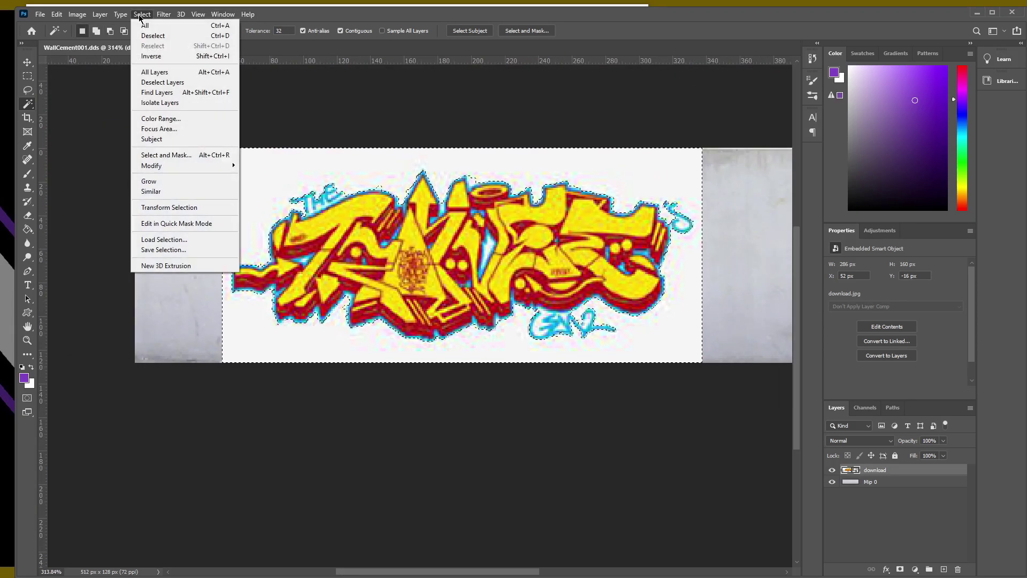
{"action": "left_click", "coordinate": [153, 56]}
{"action": "left_click", "coordinate": [899, 570]}
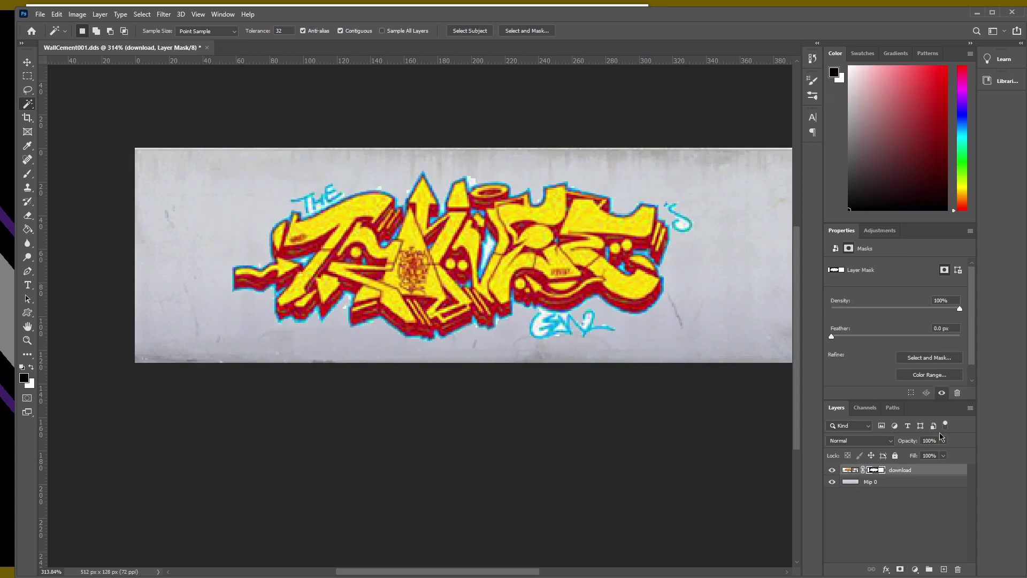
{"action": "mouse_move", "coordinate": [936, 455]}
{"action": "left_mouse_down"}
{"action": "mouse_move", "coordinate": [923, 456]}
{"action": "mouse_move", "coordinate": [931, 460]}
{"action": "left_mouse_up"}
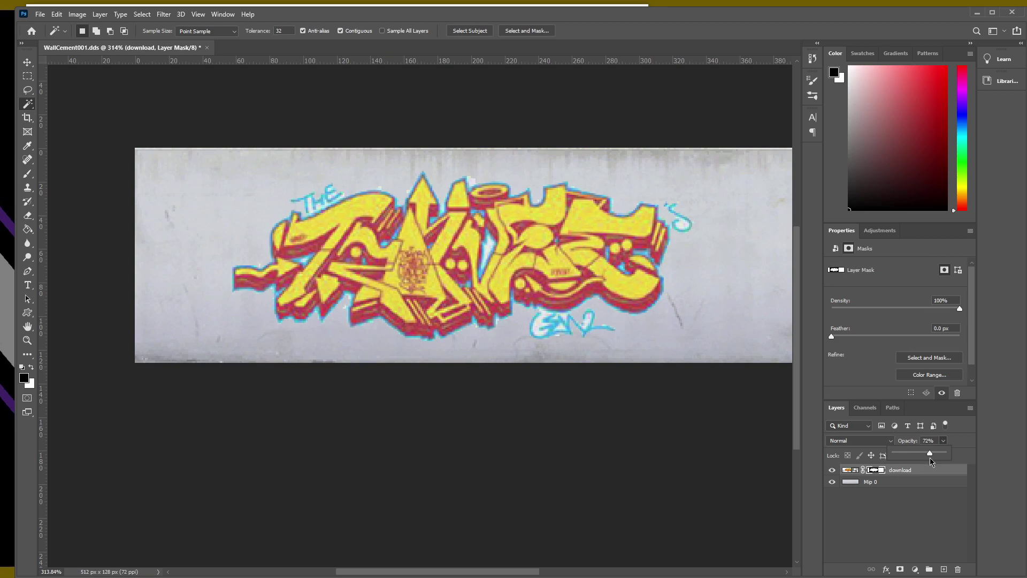
{"action": "scroll", "coordinate": [399, 314], "scroll_direction": "down", "scroll_amount": 3, "text": "alt"}
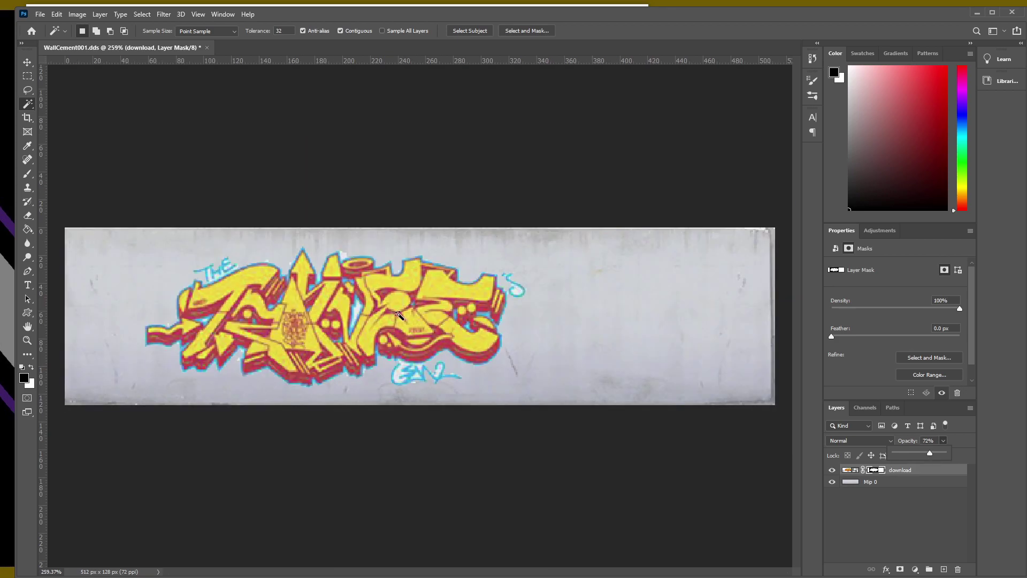
Save a copy of the wall texture to the desktop in DDS format as Graffitiwall.
{"action": "left_click", "coordinate": [39, 13]}
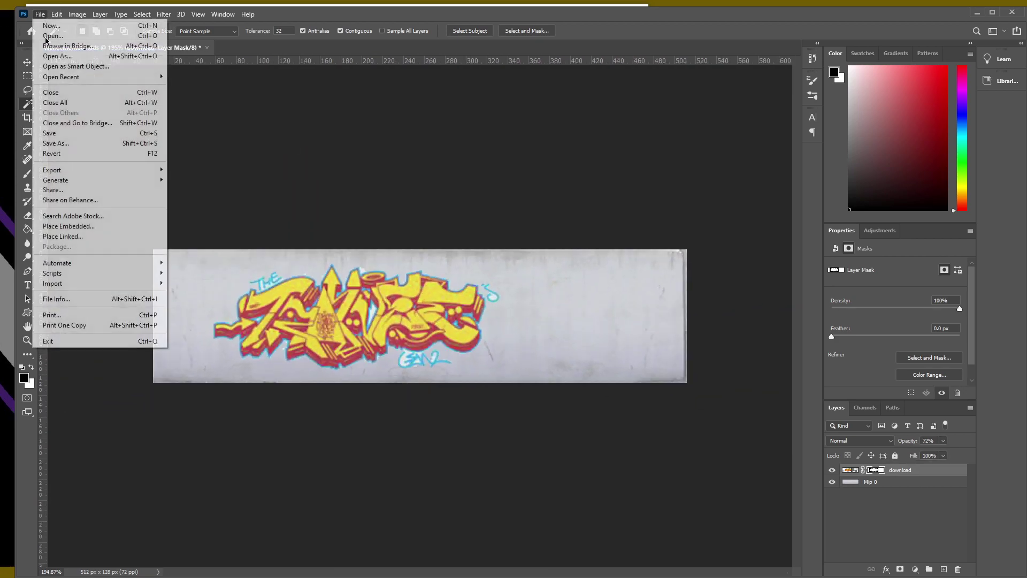
{"action": "left_click", "coordinate": [65, 143]}
{"action": "left_click", "coordinate": [253, 256]}
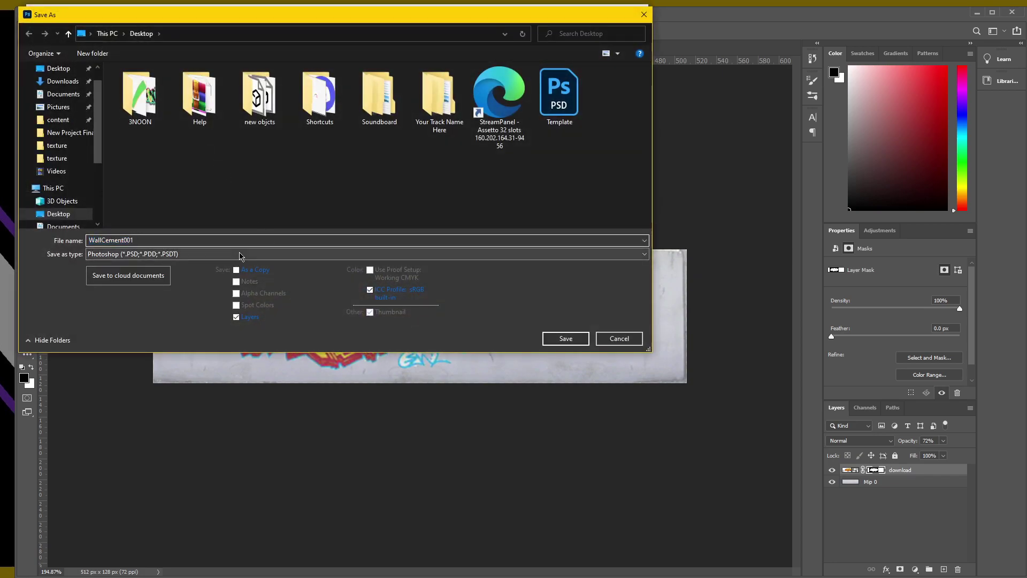
{"action": "left_click", "coordinate": [240, 289]}
{"action": "double_click", "coordinate": [156, 241]}
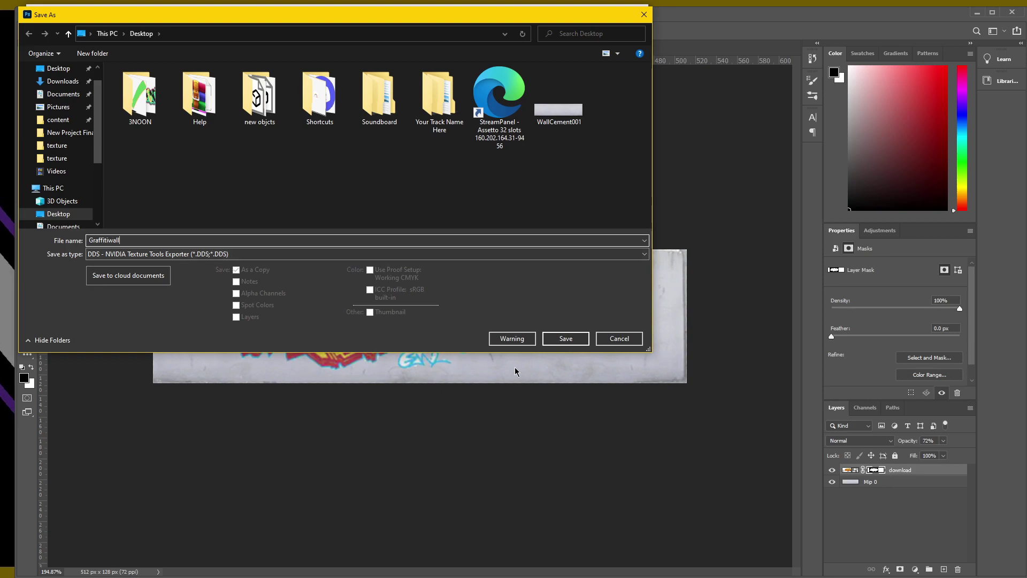
{"action": "left_click", "coordinate": [557, 339]}
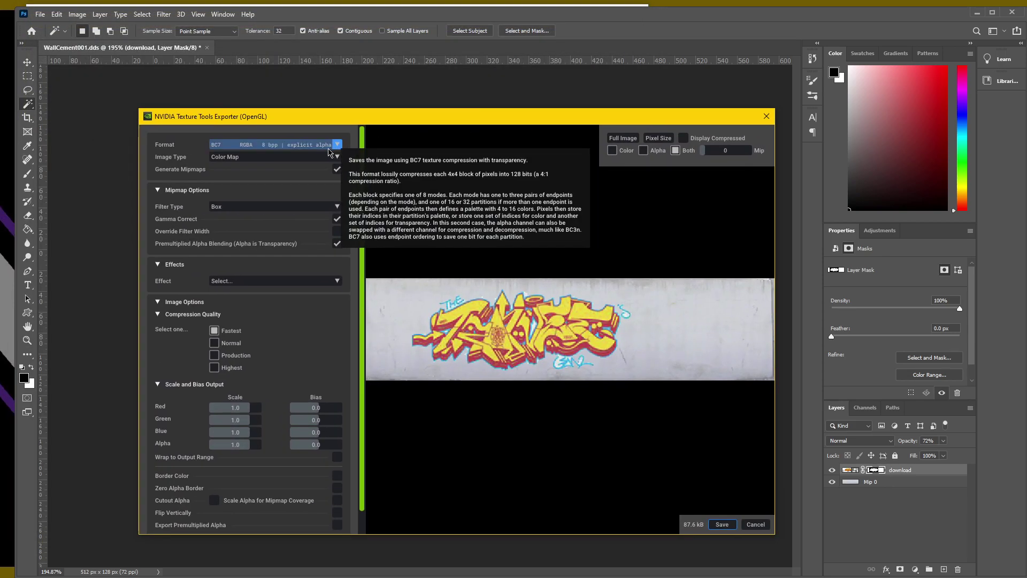
Set the DDS export format to 8.8.8.8 BGRA 32 bpp unsigned and save the texture.
{"action": "left_click", "coordinate": [319, 145]}
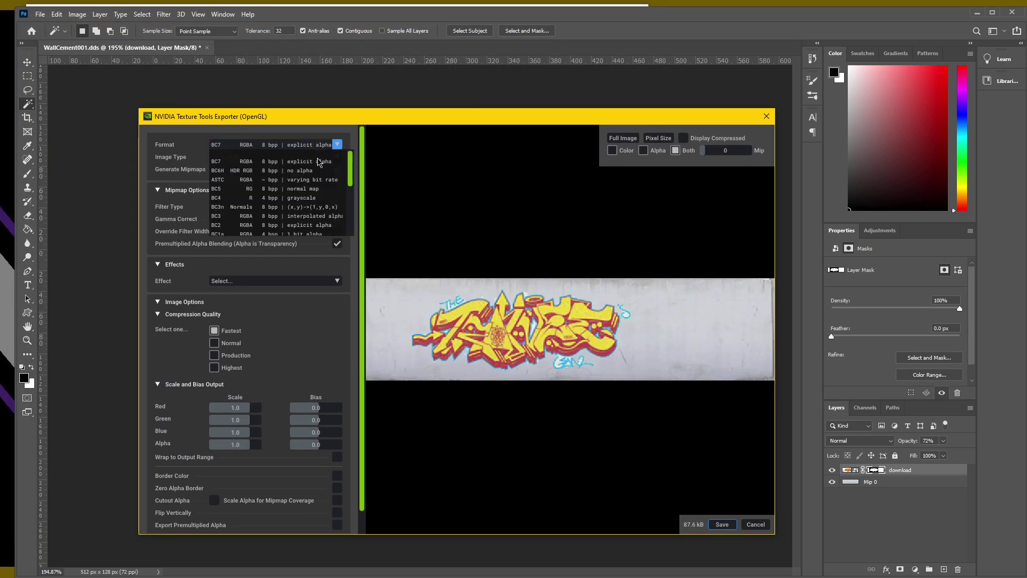
{"action": "left_click", "coordinate": [321, 209]}
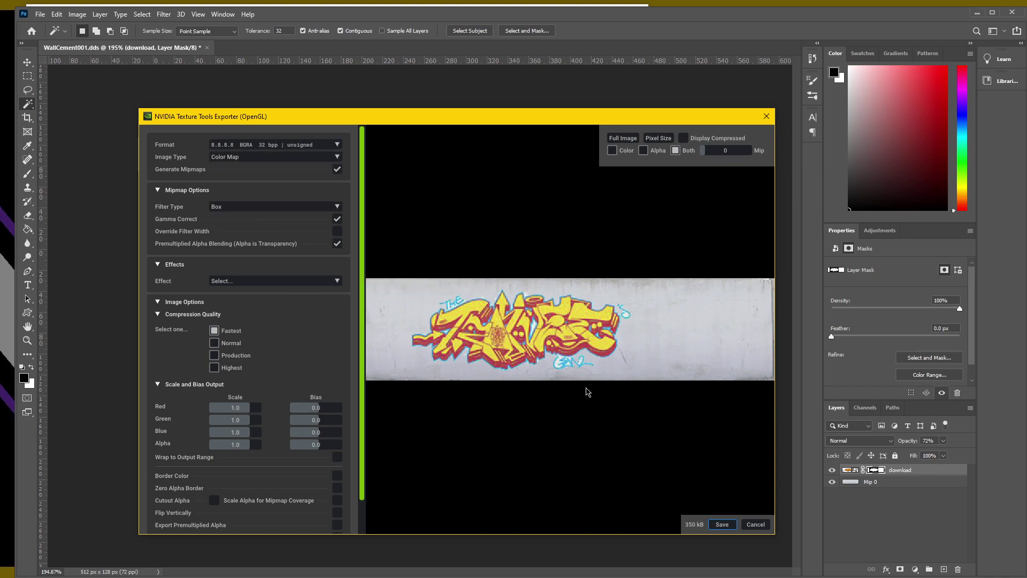
{"action": "left_click", "coordinate": [721, 525]}
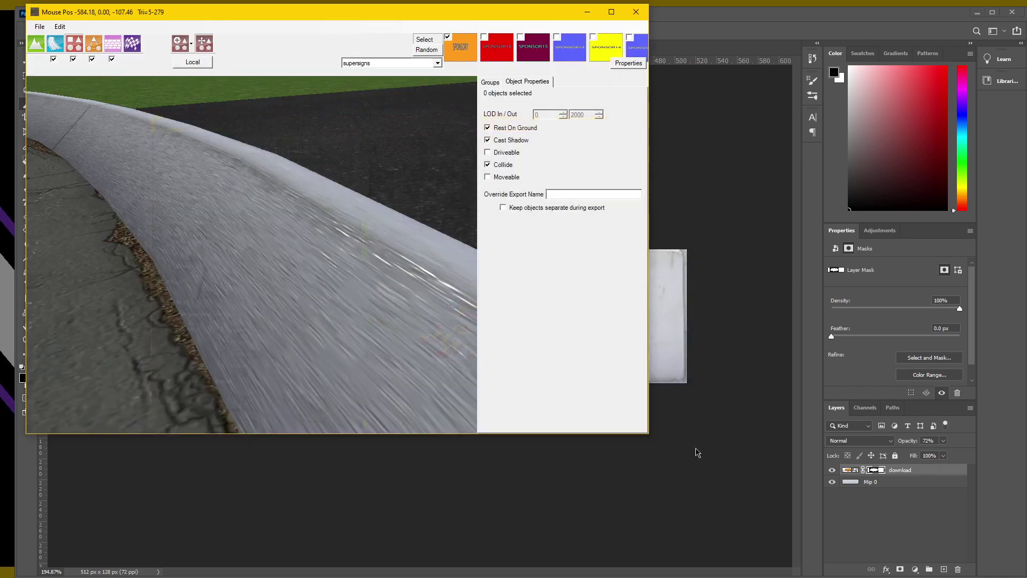
Close Photoshop and arrange the download image and the Graffitiwall file below WallCement001 on the desktop.
{"action": "left_click", "coordinate": [1011, 12]}
{"action": "left_click", "coordinate": [517, 224]}
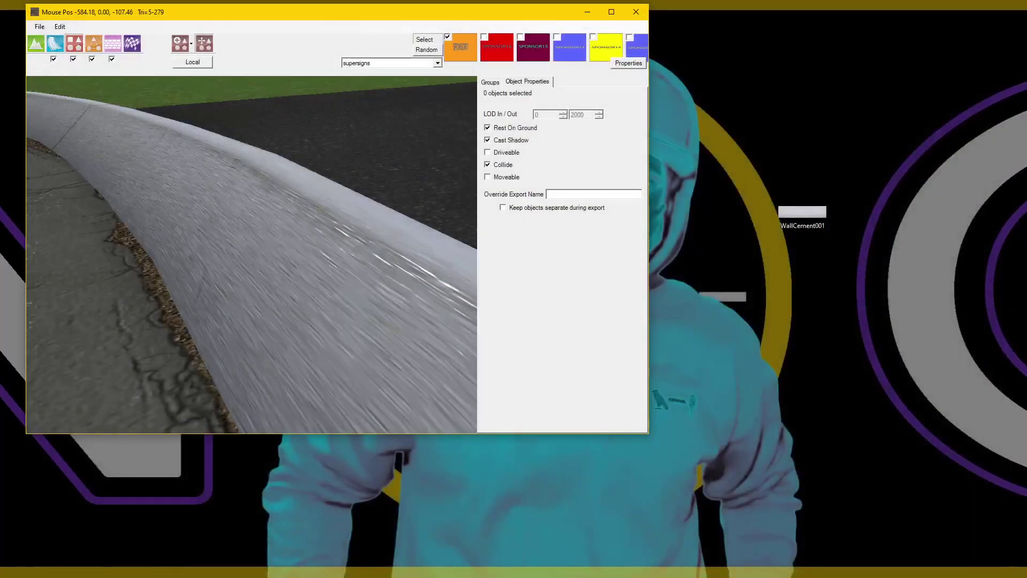
{"action": "left_click_drag", "start_coordinate": [1026, 289], "coordinate": [805, 286]}
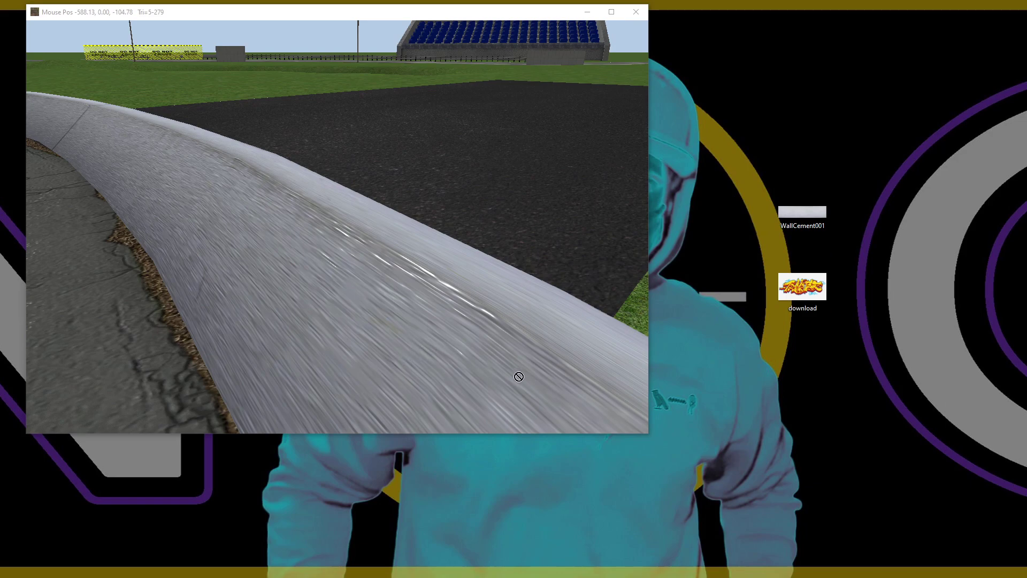
{"action": "left_click_drag", "start_coordinate": [519, 377], "coordinate": [805, 372]}
{"action": "left_click", "coordinate": [830, 419]}
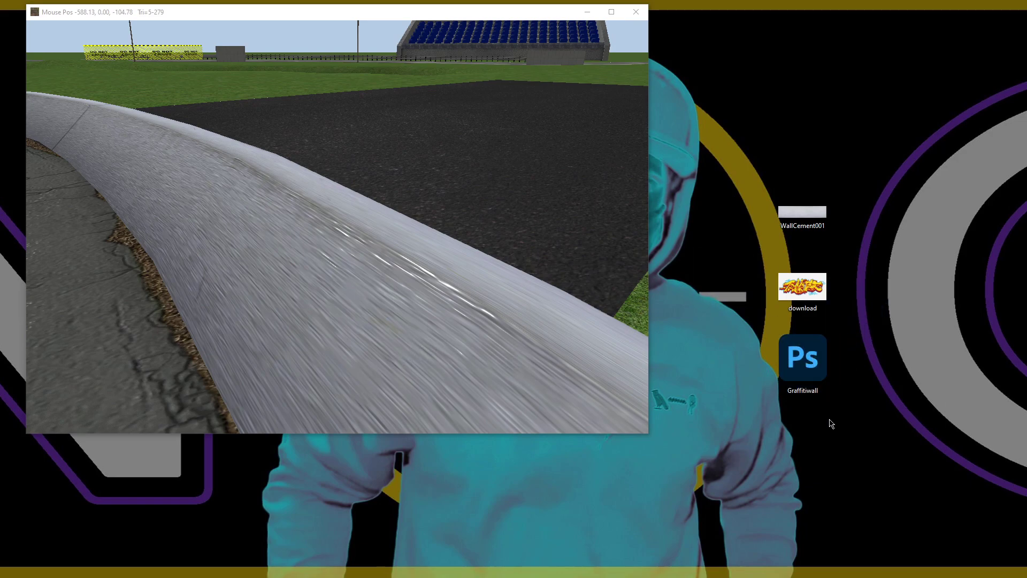
Show the texture settings of the Raceday wall material Cement001 in Race Track Builder's materials.
{"action": "left_click_drag", "start_coordinate": [351, 7], "coordinate": [351, 6]}
{"action": "left_click", "coordinate": [60, 25]}
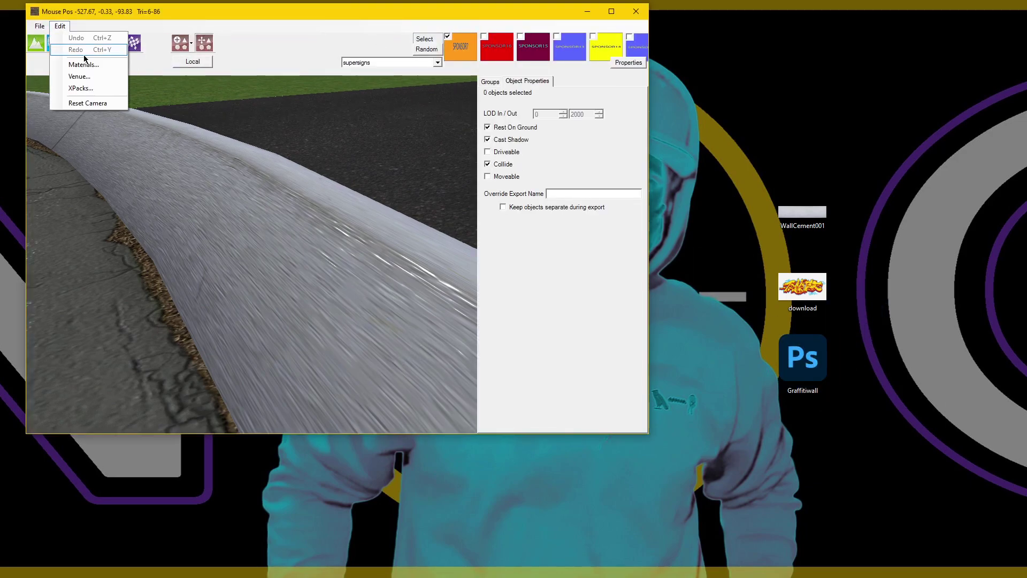
{"action": "left_click_drag", "start_coordinate": [0, 236], "coordinate": [369, 197]}
{"action": "scroll", "coordinate": [138, 393], "scroll_direction": "down", "scroll_amount": 1}
{"action": "left_click", "coordinate": [144, 362]}
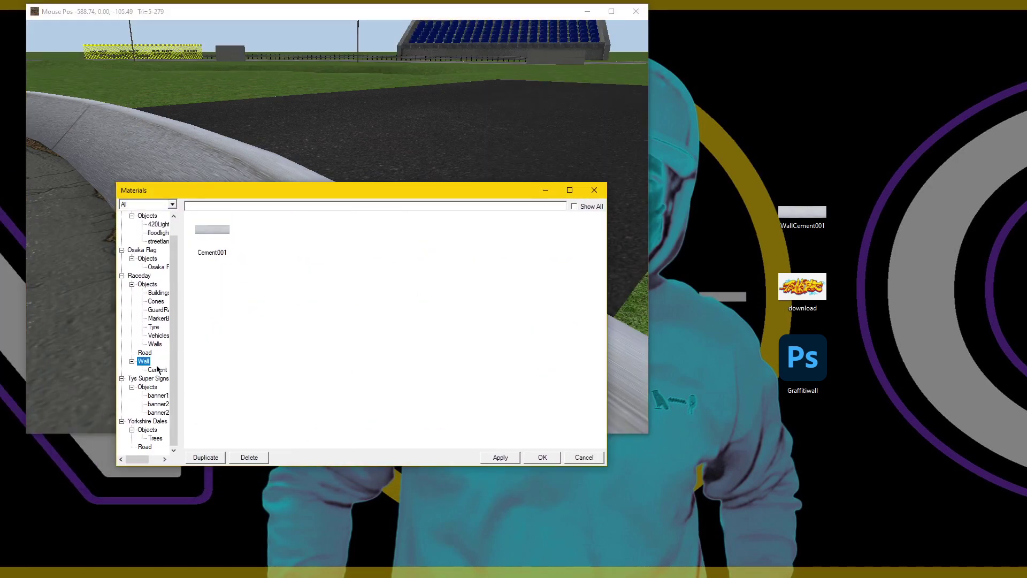
{"action": "left_click", "coordinate": [212, 231]}
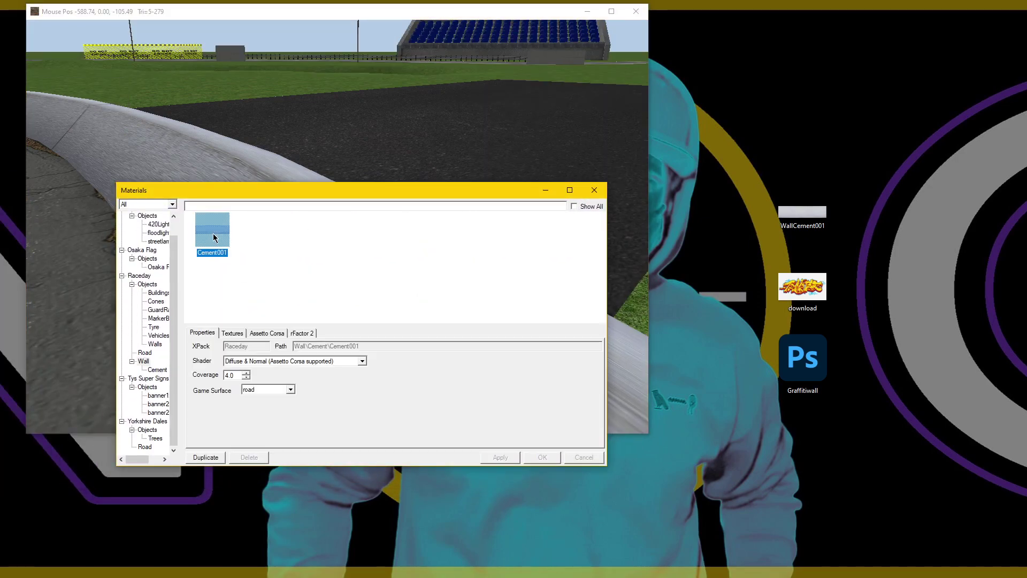
{"action": "left_click", "coordinate": [233, 333]}
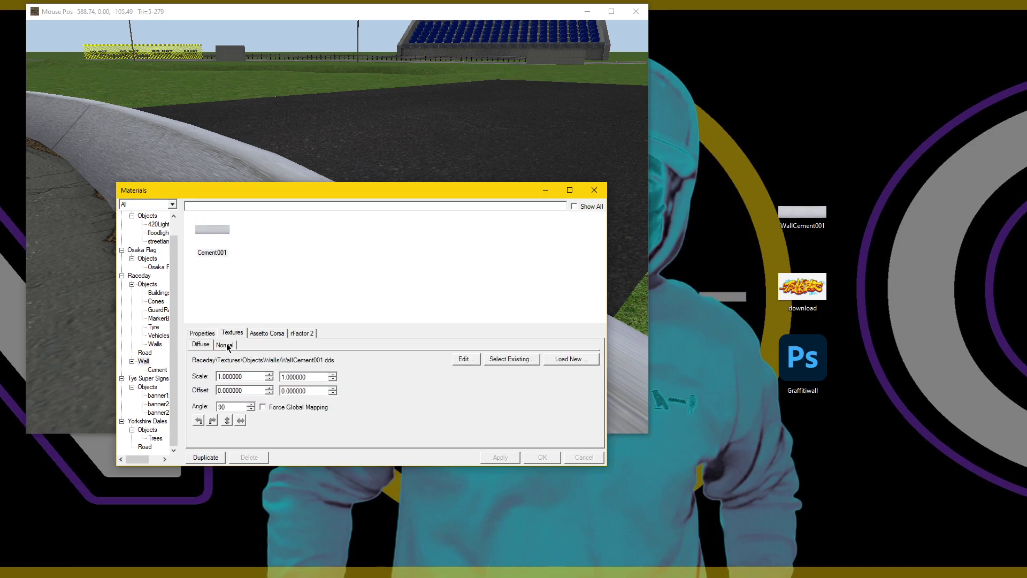
Compare the diffuse and normal texture assignments of the Cement001 material.
{"action": "left_click", "coordinate": [225, 346]}
{"action": "left_click", "coordinate": [205, 348]}
{"action": "left_click", "coordinate": [220, 347]}
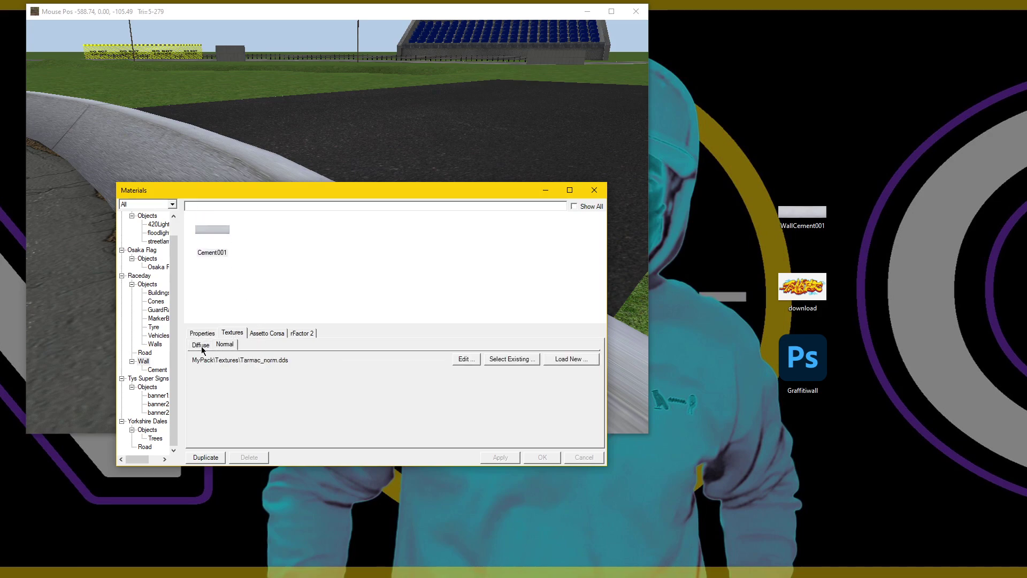
{"action": "left_click", "coordinate": [204, 347]}
{"action": "left_click", "coordinate": [223, 346]}
{"action": "left_click", "coordinate": [203, 345]}
Load Graffitiwall from the desktop as Cement001's new diffuse texture, apply it and close the materials window.
{"action": "left_click", "coordinate": [561, 360]}
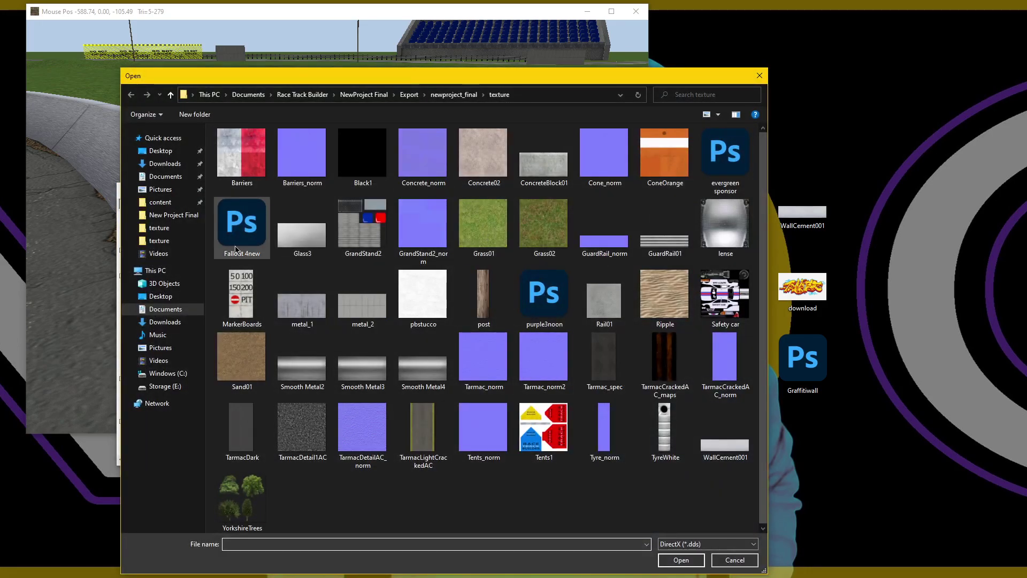
{"action": "left_click", "coordinate": [169, 151]}
{"action": "left_click", "coordinate": [616, 164]}
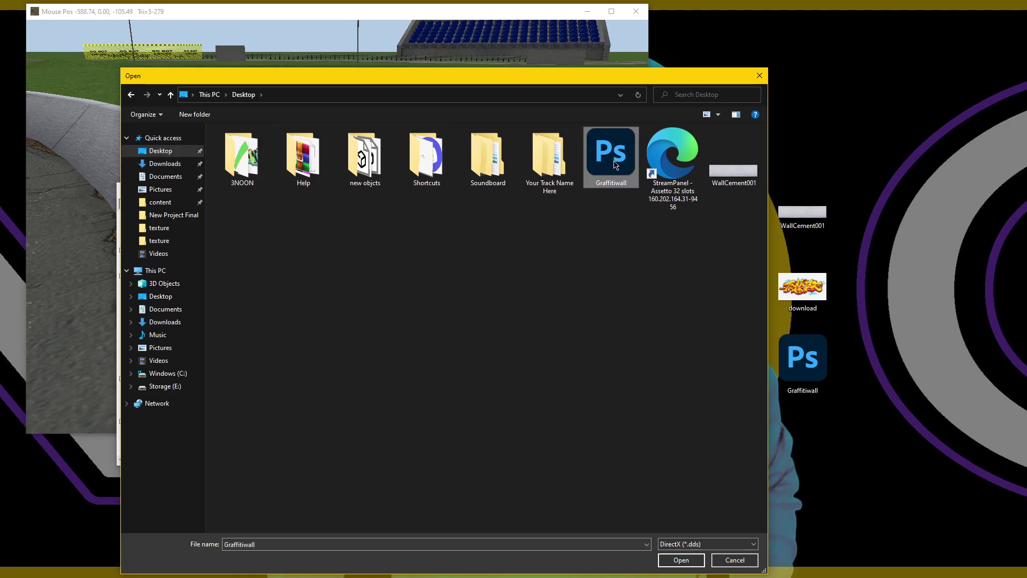
{"action": "left_click", "coordinate": [680, 561]}
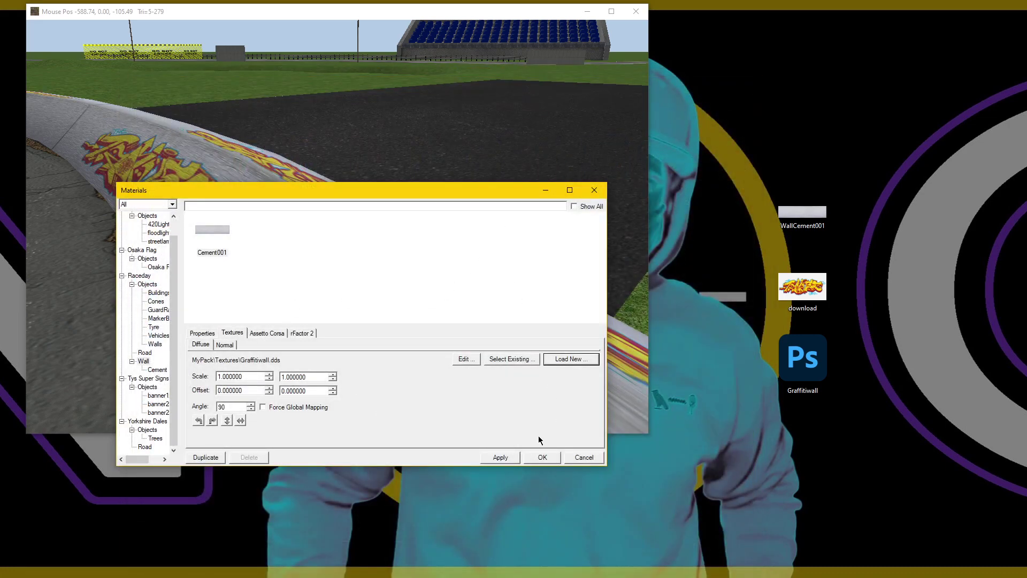
{"action": "left_click", "coordinate": [497, 456]}
{"action": "left_click", "coordinate": [597, 190]}
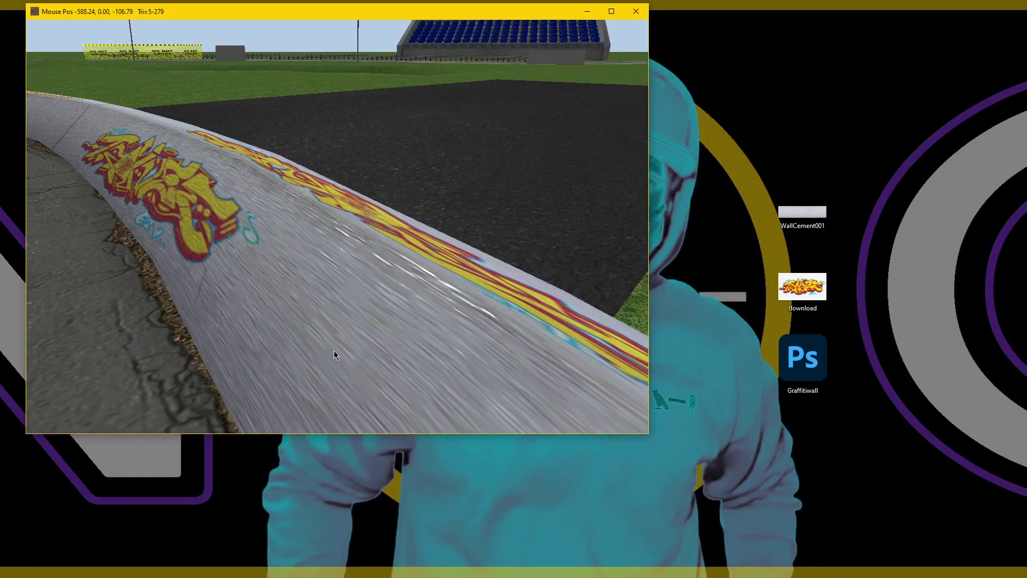
Examine the graffiti texture along the curved cement wall from several distances and angles.
{"action": "scroll", "coordinate": [280, 346], "scroll_direction": "down", "scroll_amount": 3}
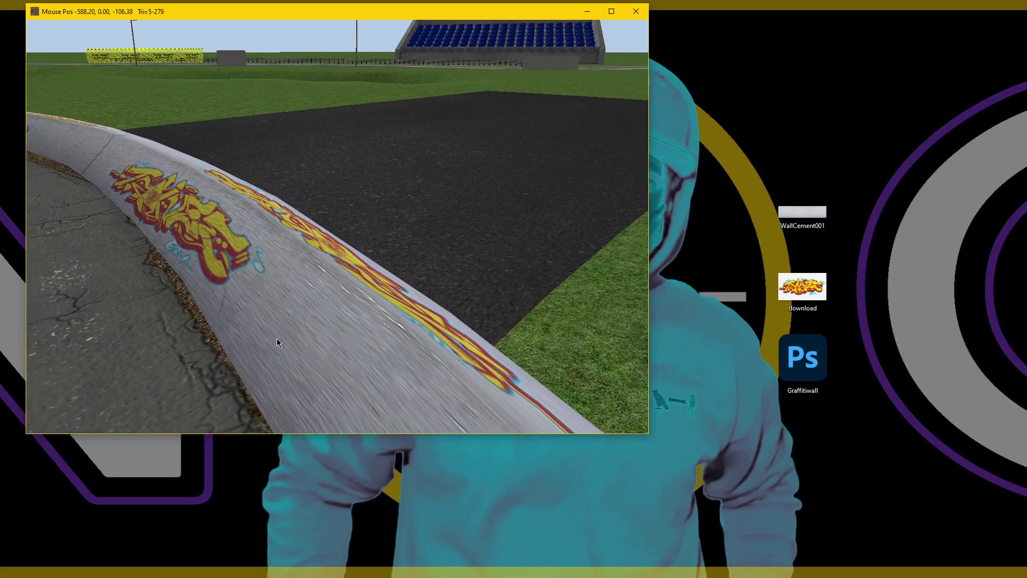
{"action": "scroll", "coordinate": [276, 336], "scroll_direction": "down", "scroll_amount": 1}
{"action": "scroll", "coordinate": [274, 329], "scroll_direction": "down", "scroll_amount": 6}
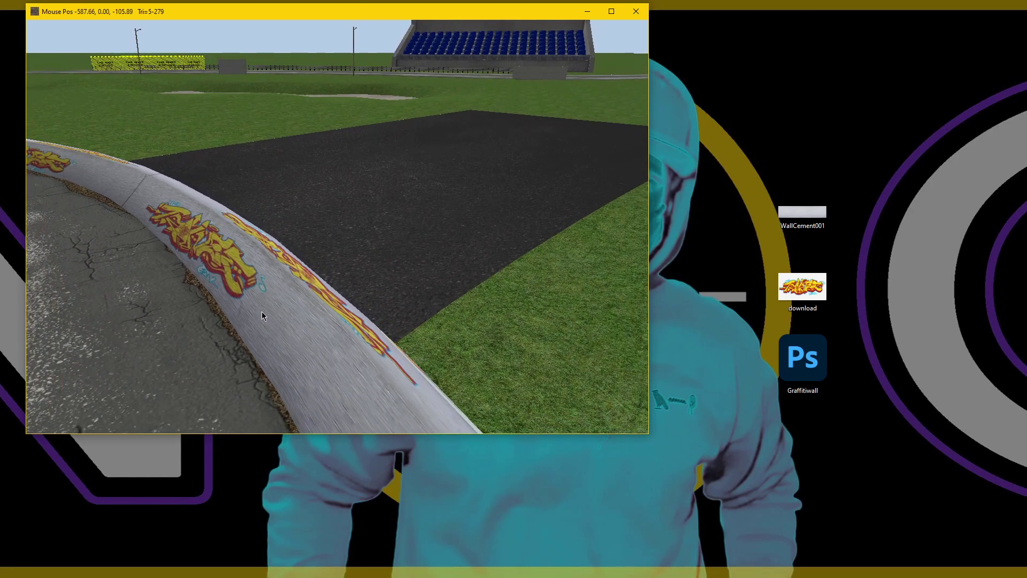
{"action": "scroll", "coordinate": [260, 305], "scroll_direction": "down", "scroll_amount": 2}
{"action": "scroll", "coordinate": [259, 299], "scroll_direction": "up", "scroll_amount": 8}
{"action": "right_click_drag", "start_coordinate": [259, 300], "coordinate": [316, 294]}
{"action": "scroll", "coordinate": [315, 294], "scroll_direction": "down", "scroll_amount": 4}
{"action": "middle_click_drag", "start_coordinate": [257, 294], "coordinate": [273, 242]}
{"action": "scroll", "coordinate": [274, 241], "scroll_direction": "up", "scroll_amount": 3}
{"action": "right_click_drag", "start_coordinate": [274, 242], "coordinate": [446, 206]}
{"action": "left_click_drag", "start_coordinate": [448, 210], "coordinate": [292, 297]}
{"action": "middle_click_drag", "start_coordinate": [291, 292], "coordinate": [286, 375]}
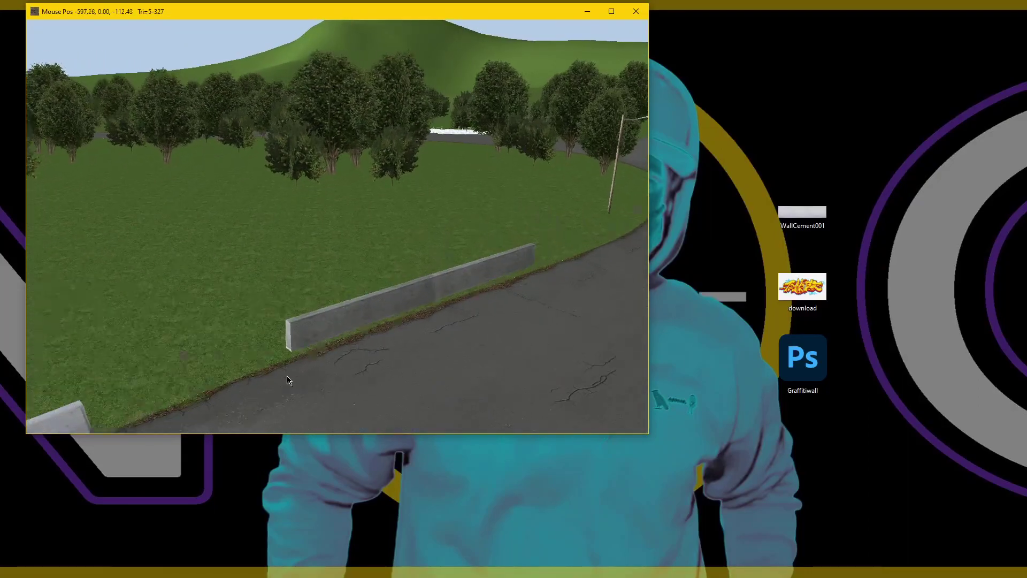
Look over the track's bends, checking the road surface, street lights and roadside barriers.
{"action": "left_click_drag", "start_coordinate": [413, 189], "coordinate": [318, 255]}
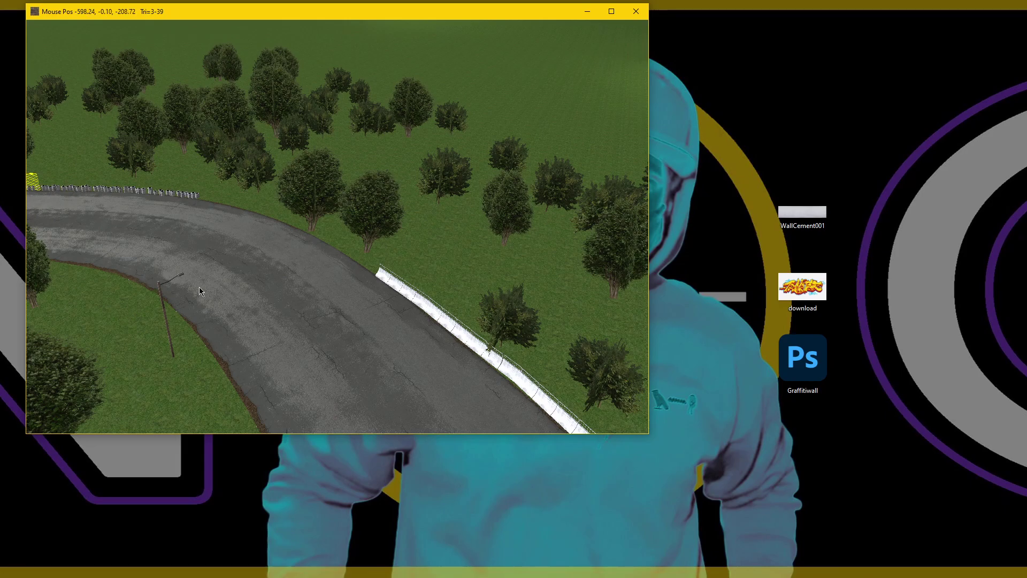
{"action": "middle_click_drag", "start_coordinate": [136, 188], "coordinate": [250, 268]}
{"action": "scroll", "coordinate": [422, 294], "scroll_direction": "down", "scroll_amount": 4}
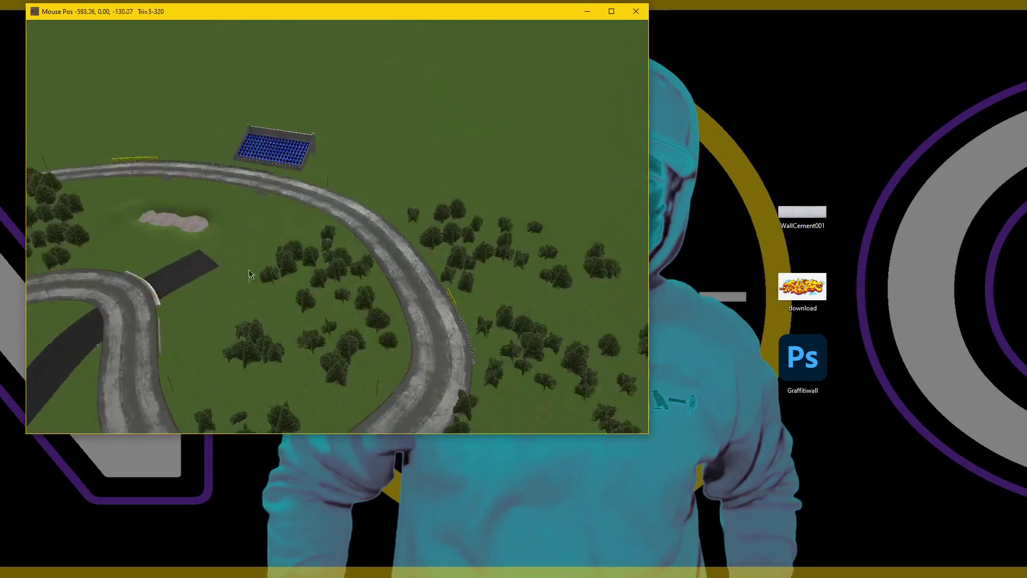
{"action": "scroll", "coordinate": [386, 188], "scroll_direction": "up", "scroll_amount": 3}
{"action": "scroll", "coordinate": [386, 188], "scroll_direction": "up", "scroll_amount": 5}
{"action": "middle_click_drag", "start_coordinate": [493, 281], "coordinate": [231, 255]}
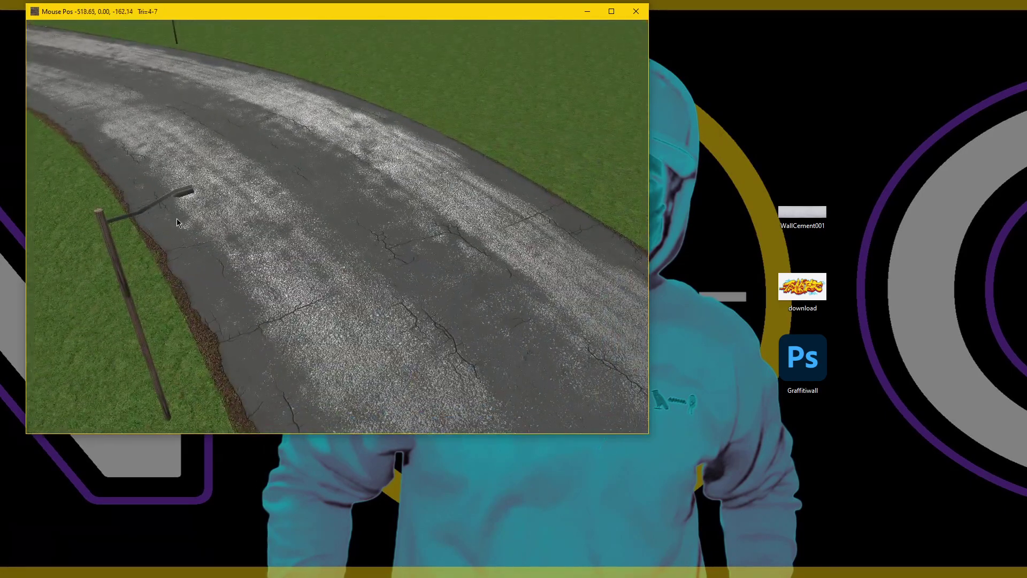
{"action": "left_click_drag", "start_coordinate": [231, 259], "coordinate": [330, 308]}
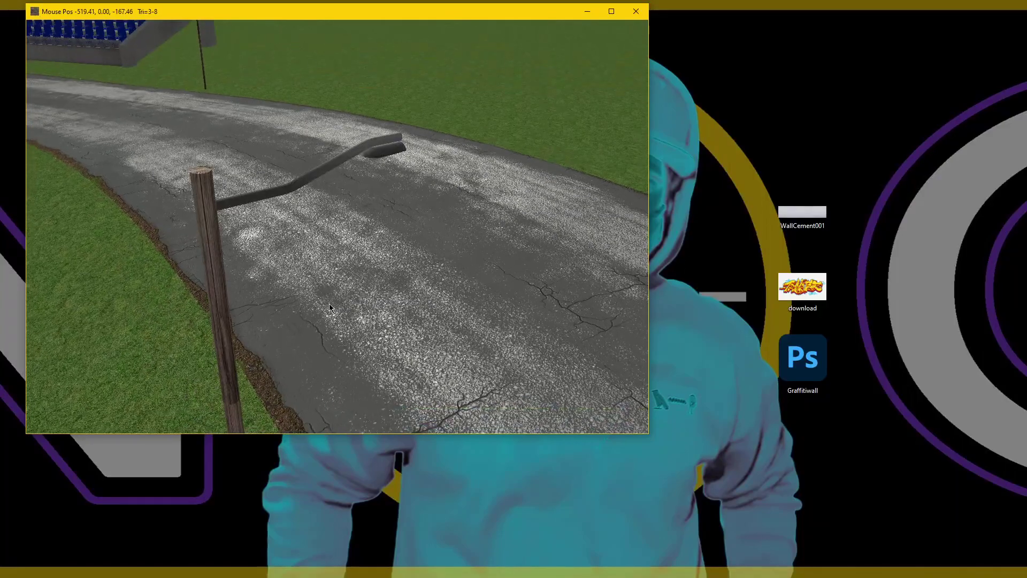
{"action": "scroll", "coordinate": [320, 303], "scroll_direction": "down", "scroll_amount": 3}
{"action": "middle_click_drag", "start_coordinate": [320, 302], "coordinate": [283, 279]}
{"action": "left_click_drag", "start_coordinate": [284, 283], "coordinate": [303, 271]}
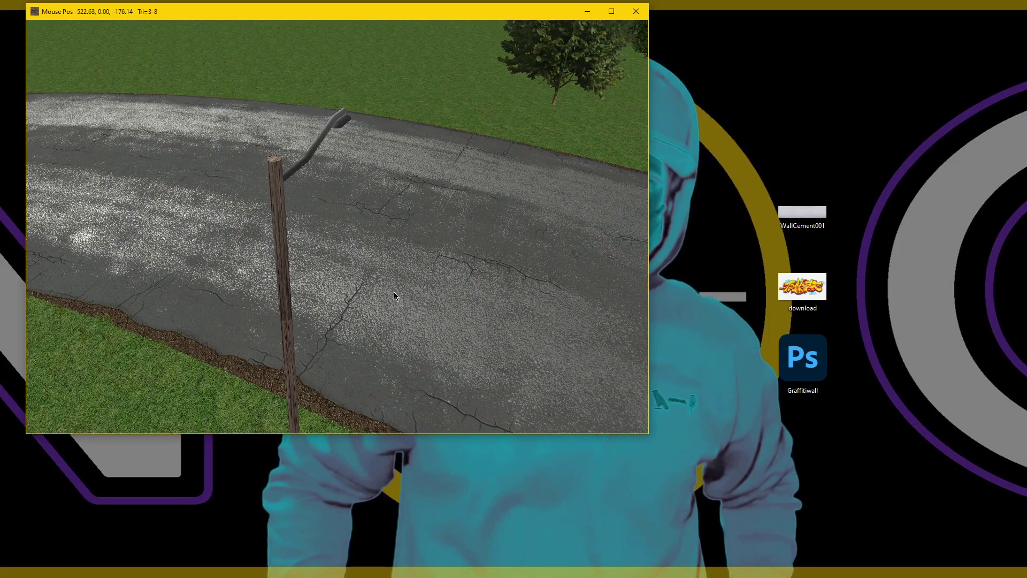
{"action": "middle_click_drag", "start_coordinate": [413, 265], "coordinate": [420, 268]}
{"action": "left_click_drag", "start_coordinate": [420, 271], "coordinate": [450, 187]}
{"action": "scroll", "coordinate": [450, 187], "scroll_direction": "down", "scroll_amount": 5}
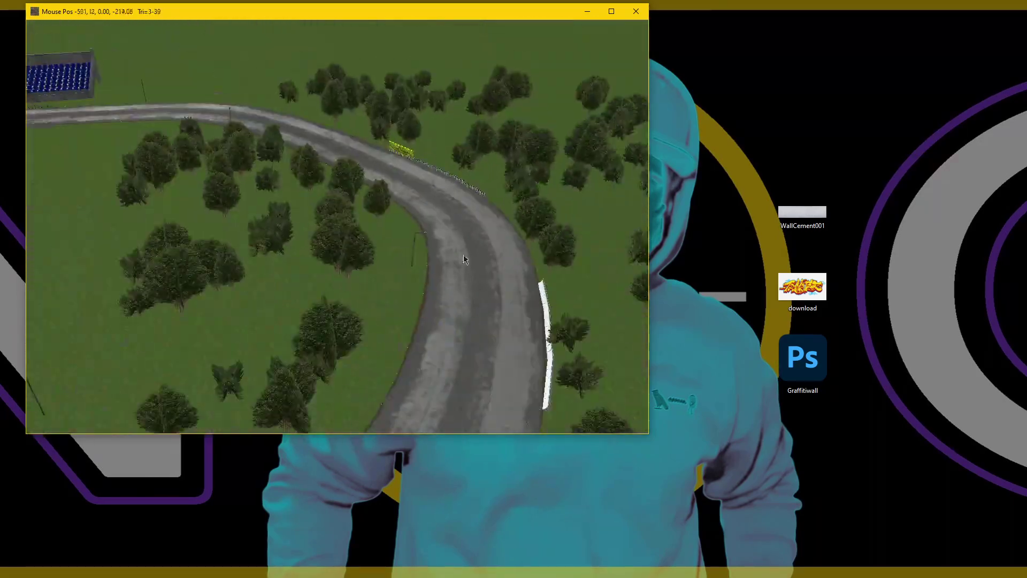
Examine the plain straight concrete wall beside the track up close.
{"action": "left_click_drag", "start_coordinate": [463, 255], "coordinate": [328, 54]}
{"action": "left_click_drag", "start_coordinate": [257, 176], "coordinate": [282, 300]}
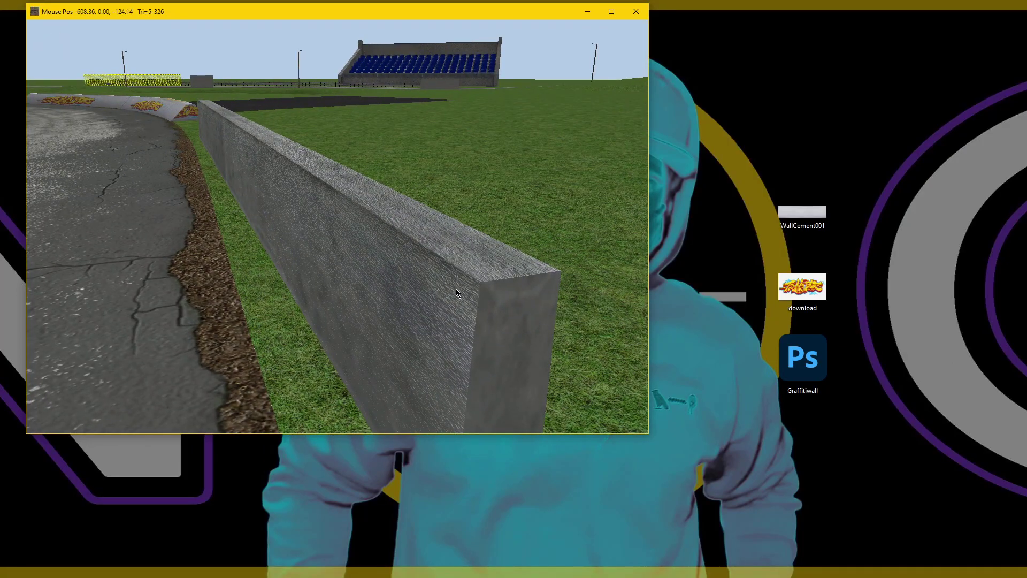
{"action": "scroll", "coordinate": [456, 288], "scroll_direction": "up", "scroll_amount": 1}
{"action": "scroll", "coordinate": [426, 290], "scroll_direction": "down", "scroll_amount": 1}
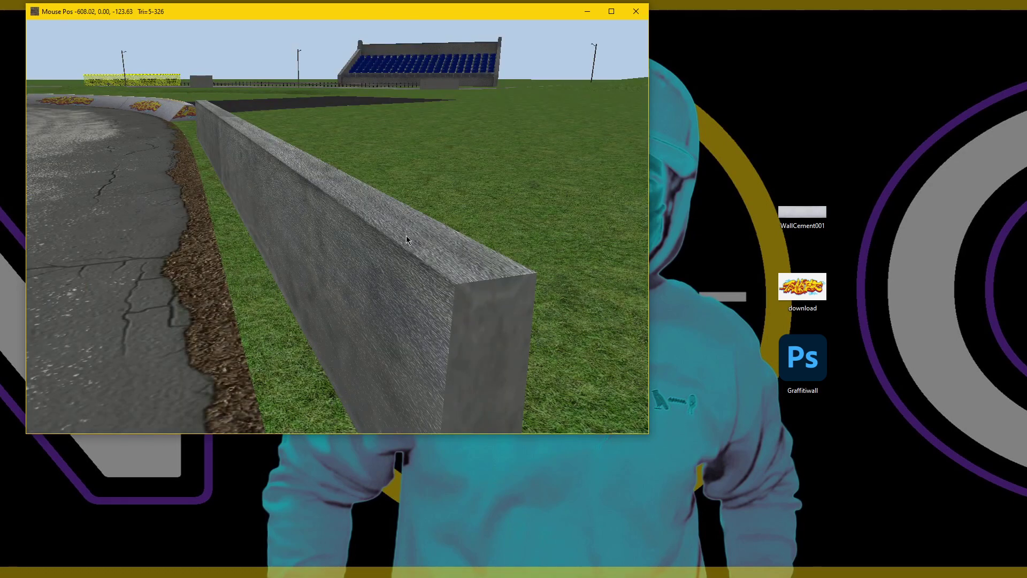
Enlarge the track editor window slightly and delete the WallCement001, download and Graffitiwall files from the desktop.
{"action": "key", "text": "Tab"}
{"action": "left_click_drag", "start_coordinate": [646, 434], "coordinate": [677, 458]}
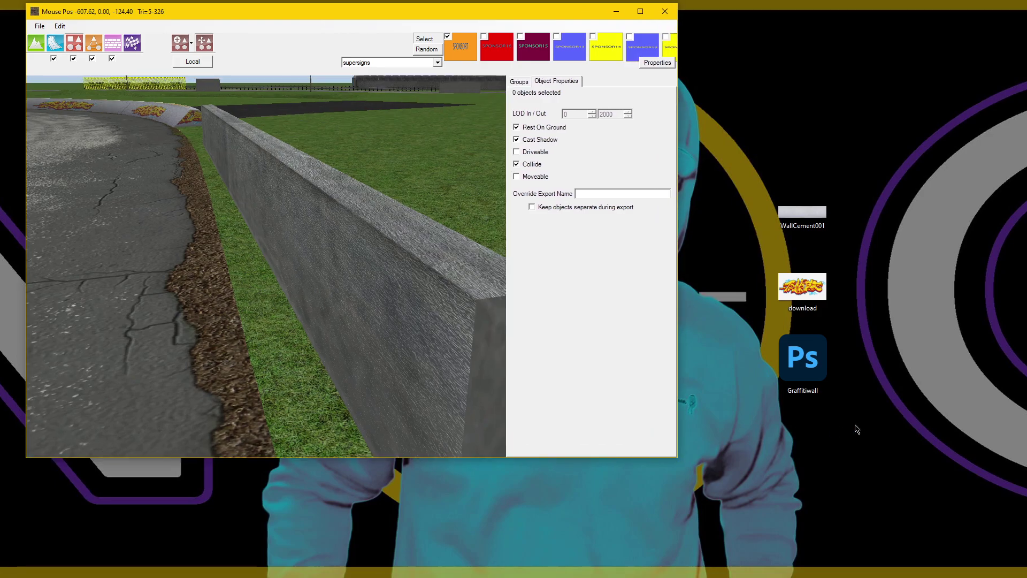
{"action": "left_click_drag", "start_coordinate": [847, 425], "coordinate": [785, 209]}
{"action": "right_click_drag", "start_coordinate": [794, 287], "coordinate": [794, 292]}
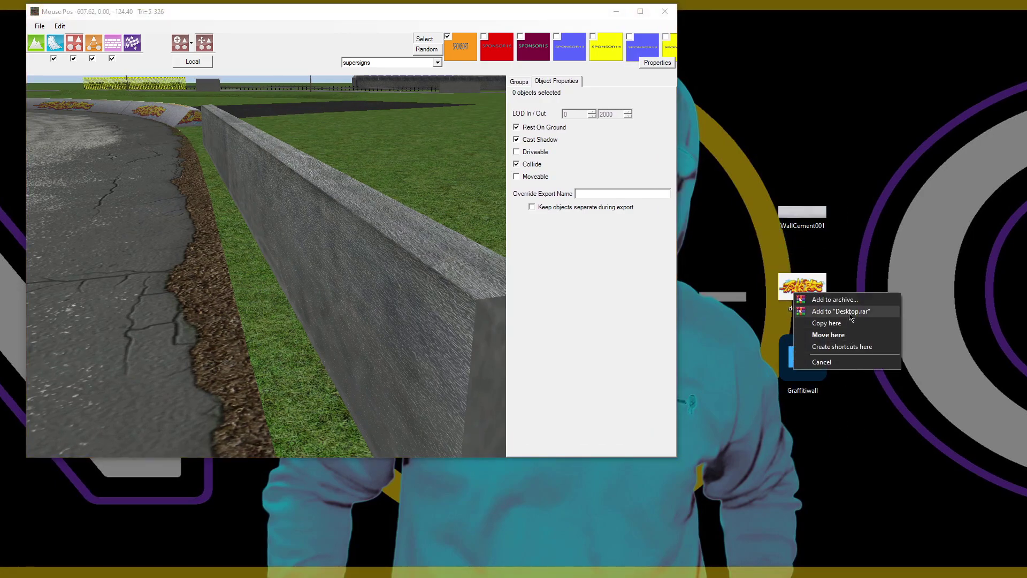
{"action": "left_click", "coordinate": [838, 362]}
{"action": "right_click", "coordinate": [798, 203]}
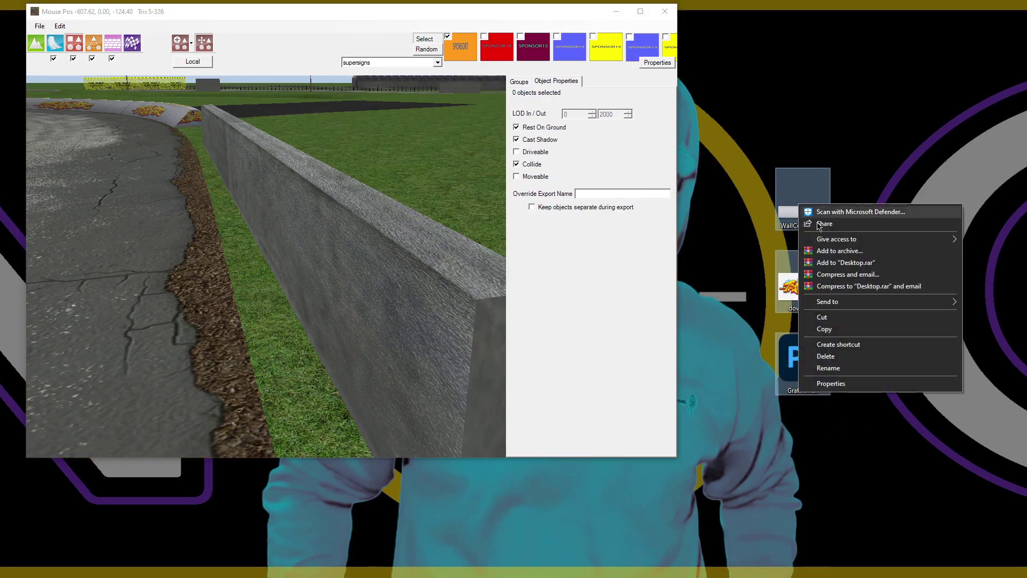
{"action": "left_click", "coordinate": [842, 359]}
Open the project's materials in an enlarged Materials window and select ConcreteBlock01 from the Raceday wall objects.
{"action": "left_click", "coordinate": [148, 14]}
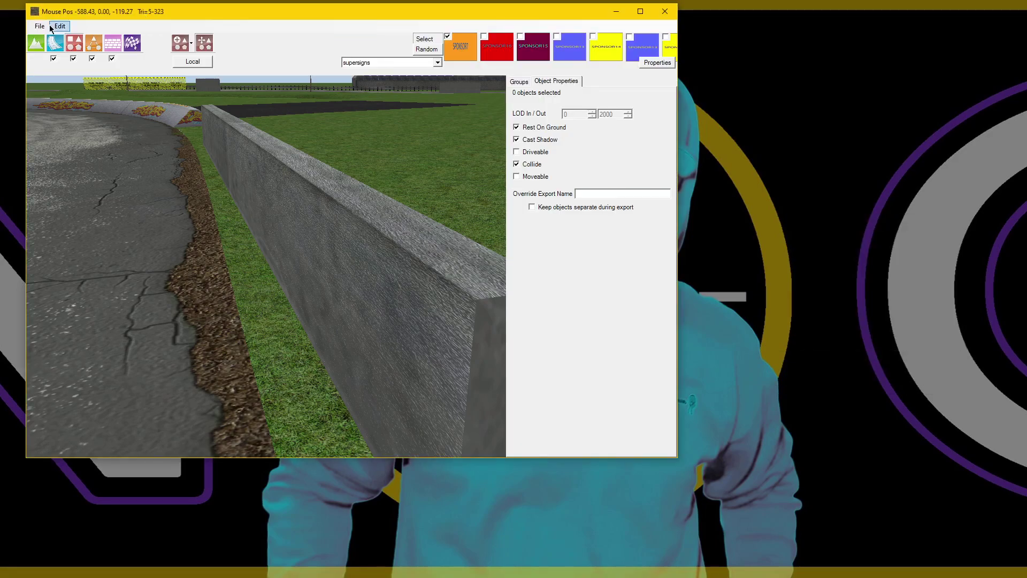
{"action": "left_click", "coordinate": [59, 27]}
{"action": "left_click", "coordinate": [98, 71]}
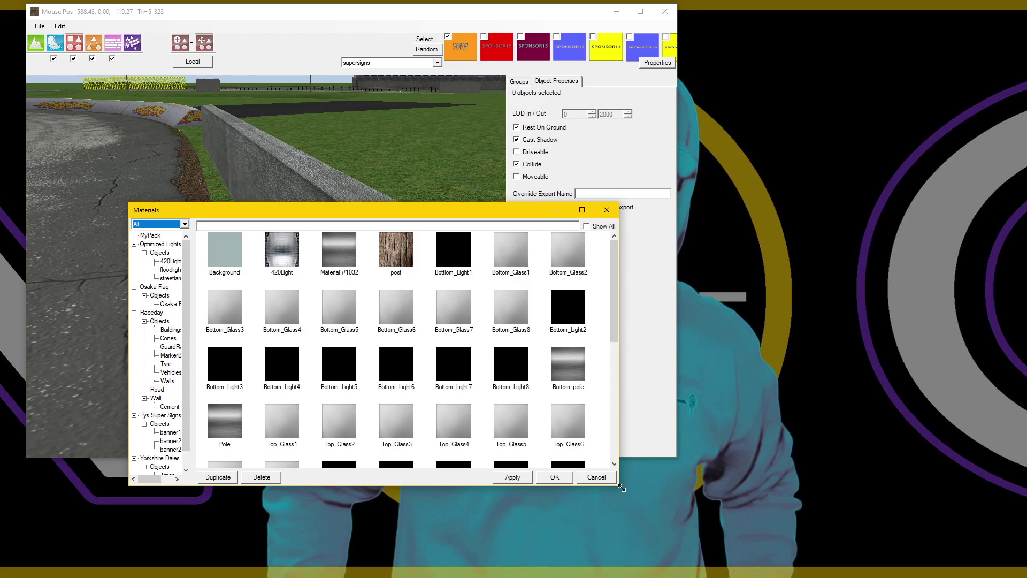
{"action": "left_click_drag", "start_coordinate": [622, 488], "coordinate": [852, 534]}
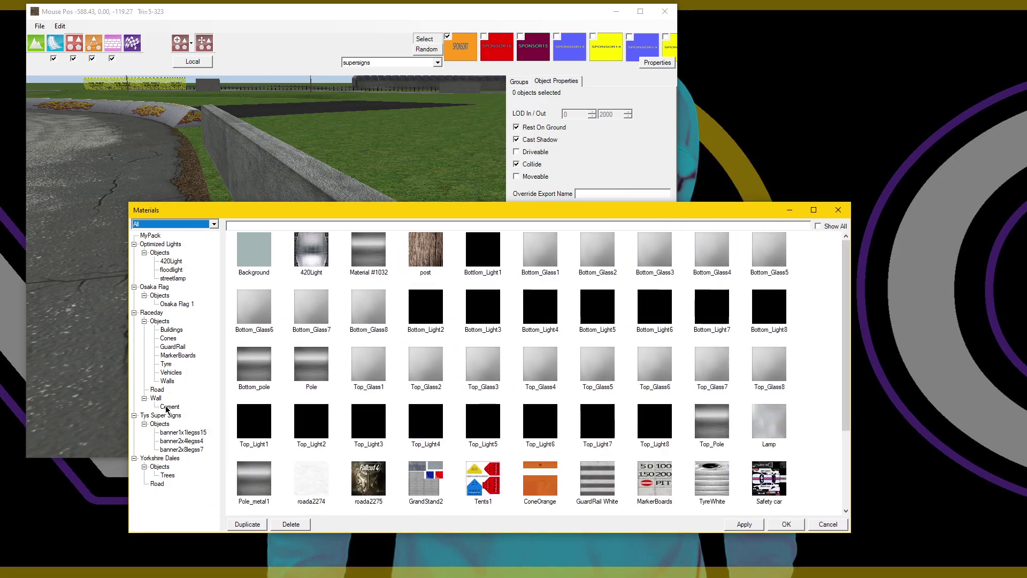
{"action": "left_click", "coordinate": [167, 381]}
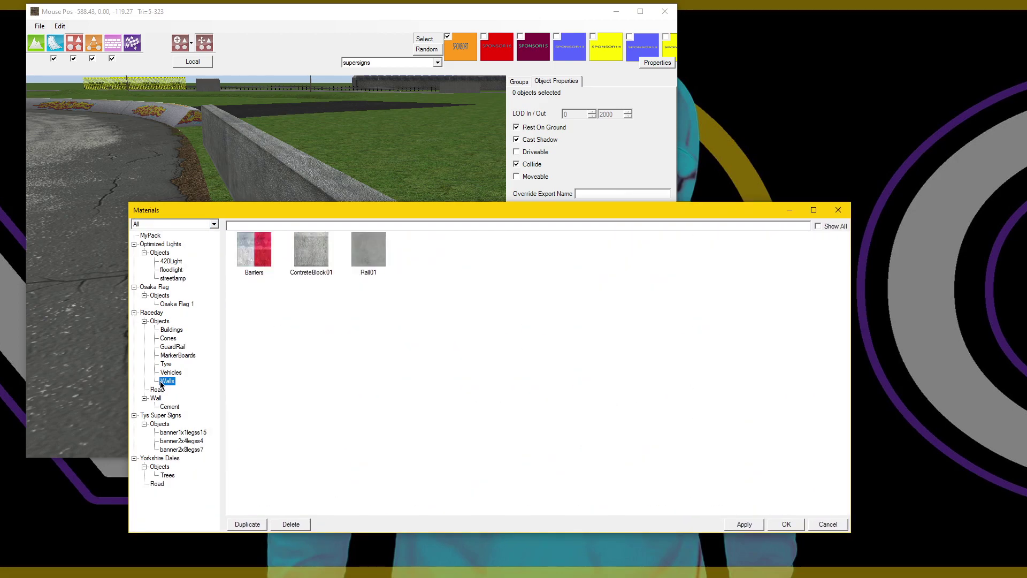
{"action": "left_click", "coordinate": [315, 261]}
Check which diffuse and normal texture files the ConcreteBlock01 material uses.
{"action": "left_click", "coordinate": [274, 375]}
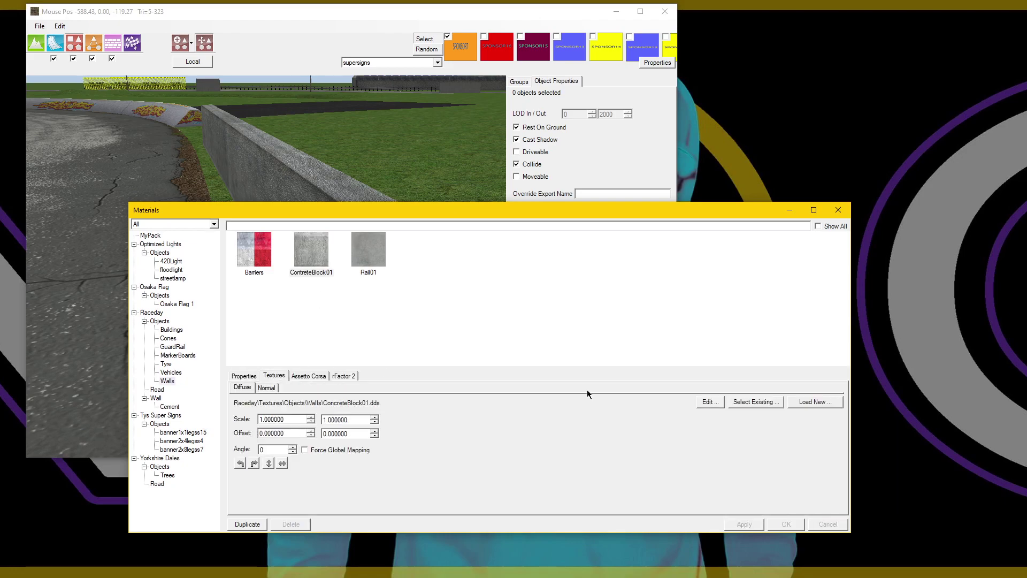
{"action": "left_click", "coordinate": [267, 388]}
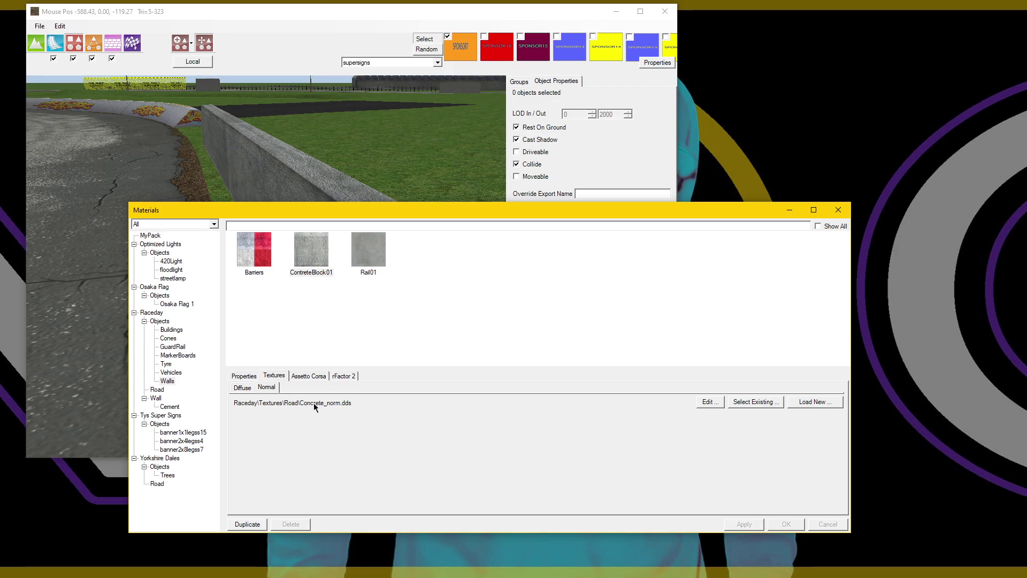
{"action": "left_click", "coordinate": [243, 388]}
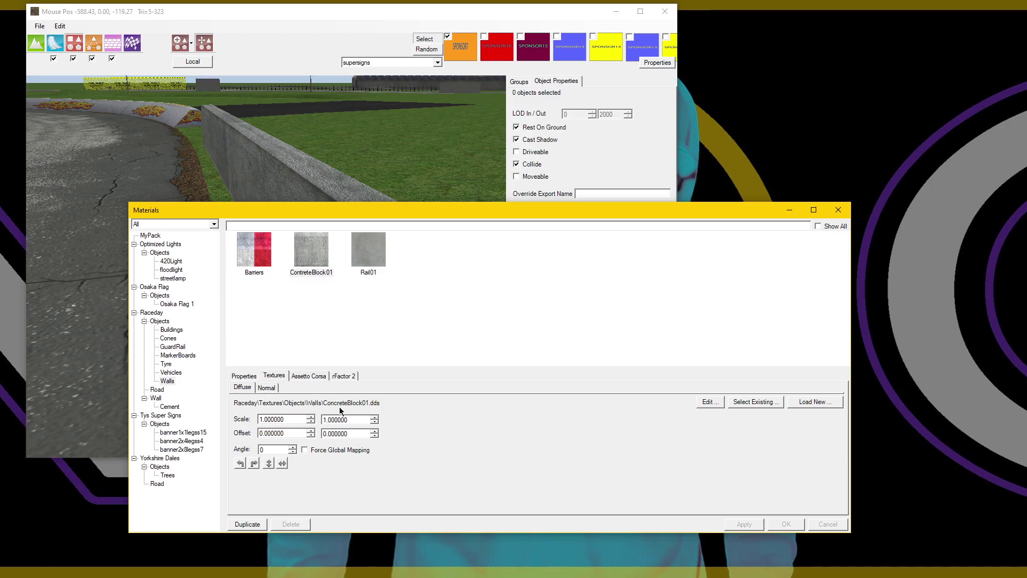
In File Explorer, browse the Race Track Builder documents to the texture folder of the Nikko Circuit (FINAL FINAL EXPORT) export.
{"action": "left_click_drag", "start_coordinate": [524, 215], "coordinate": [440, 229]}
{"action": "left_click", "coordinate": [435, 199]}
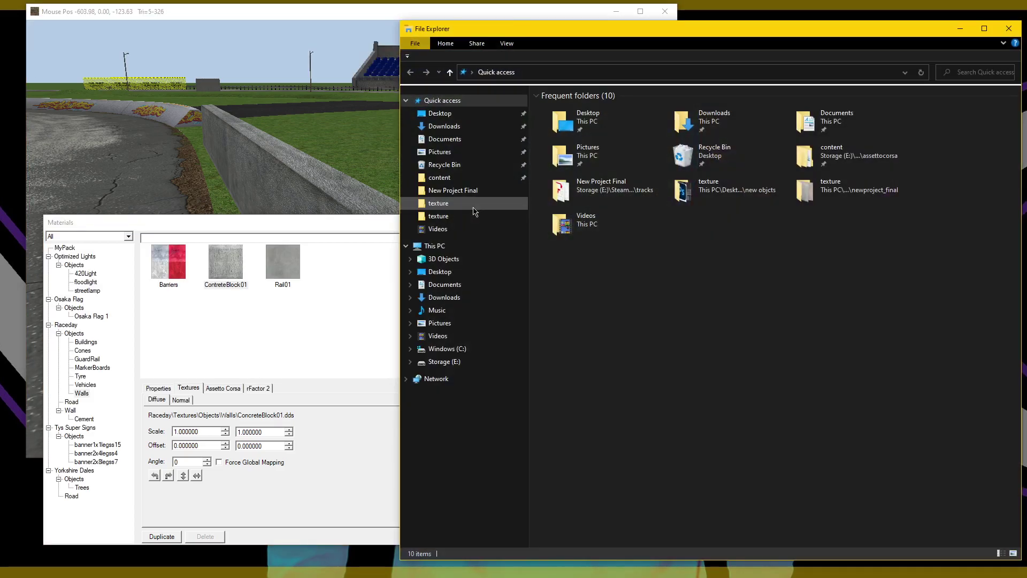
{"action": "left_click", "coordinate": [463, 178]}
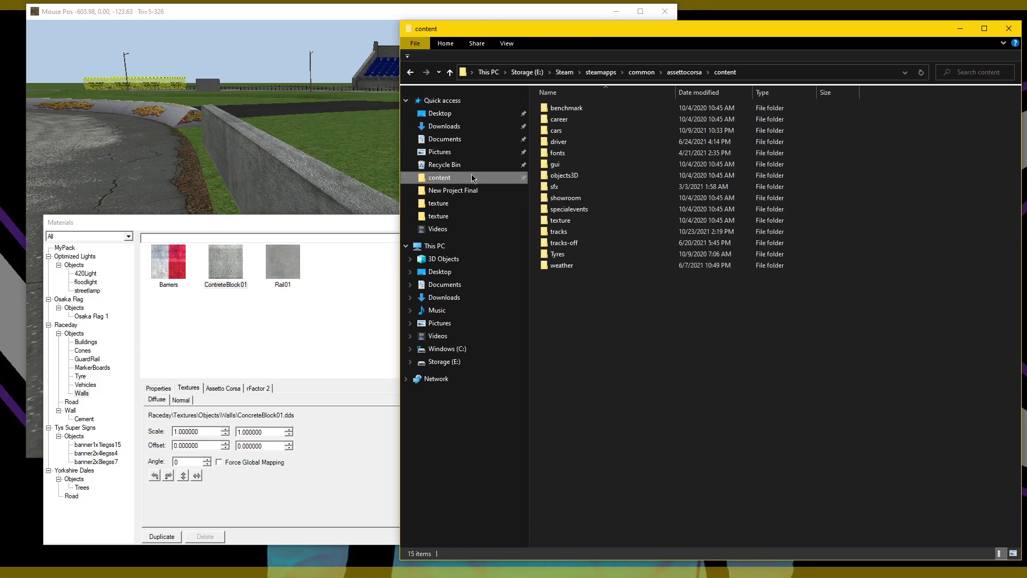
{"action": "double_click", "coordinate": [578, 234]}
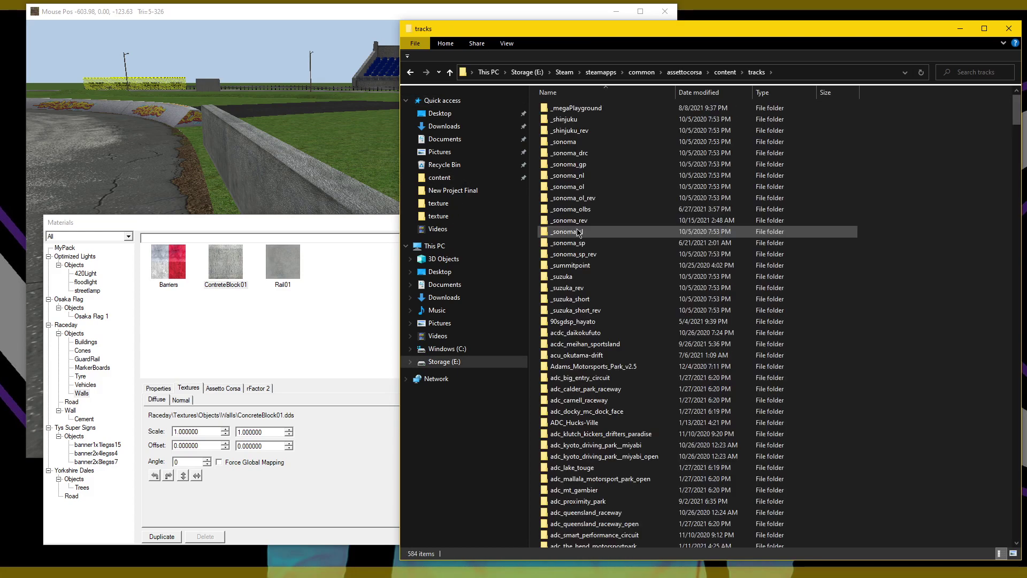
{"action": "left_click", "coordinate": [450, 140]}
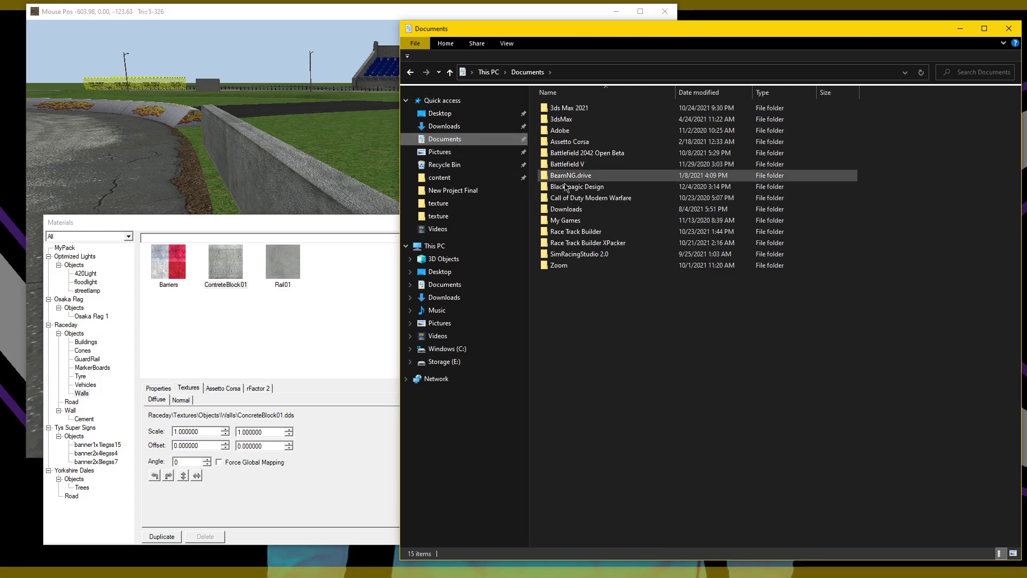
{"action": "double_click", "coordinate": [577, 232]}
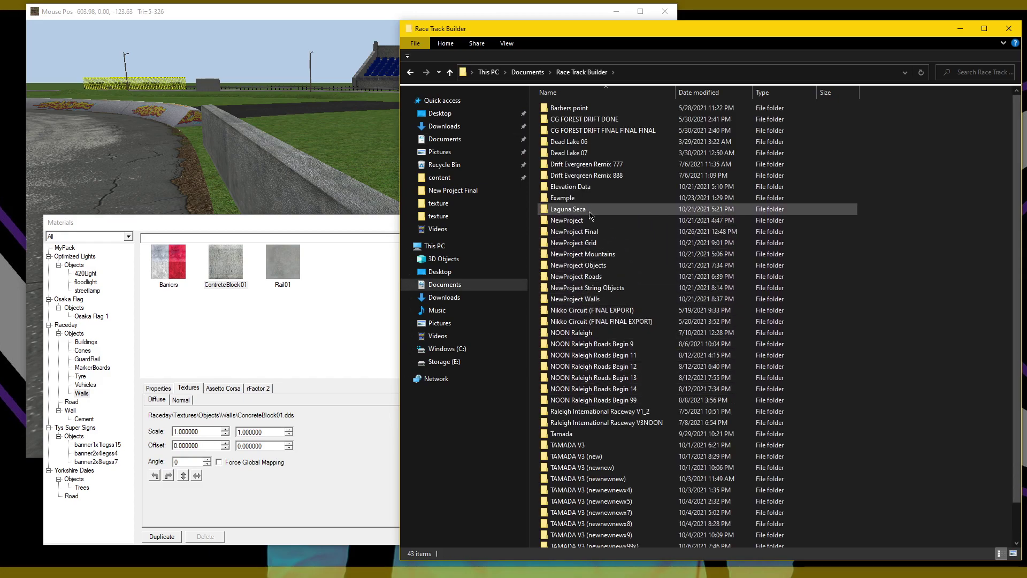
{"action": "double_click", "coordinate": [606, 327]}
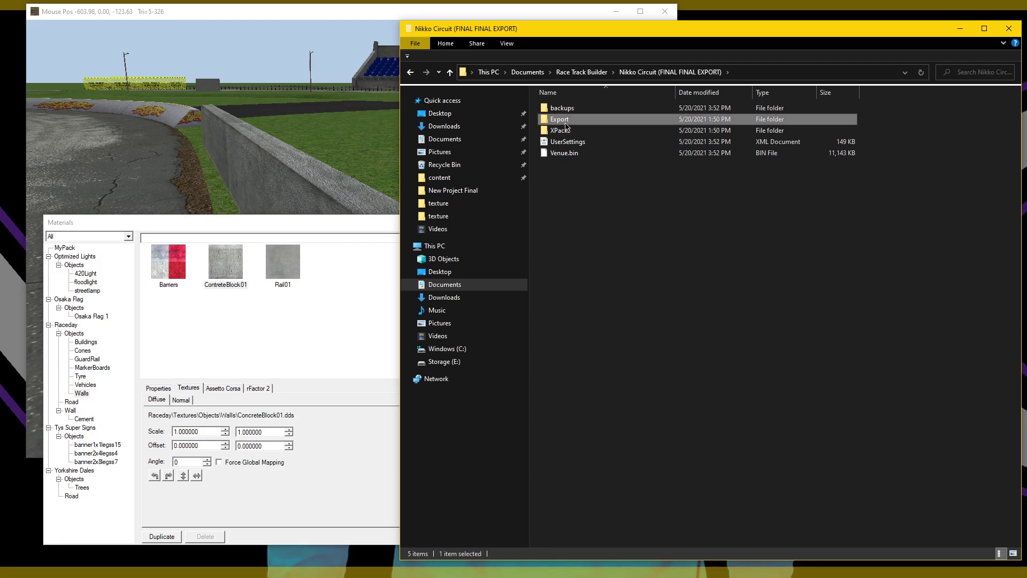
{"action": "double_click", "coordinate": [568, 120]}
{"action": "double_click", "coordinate": [589, 109]}
{"action": "double_click", "coordinate": [578, 108]}
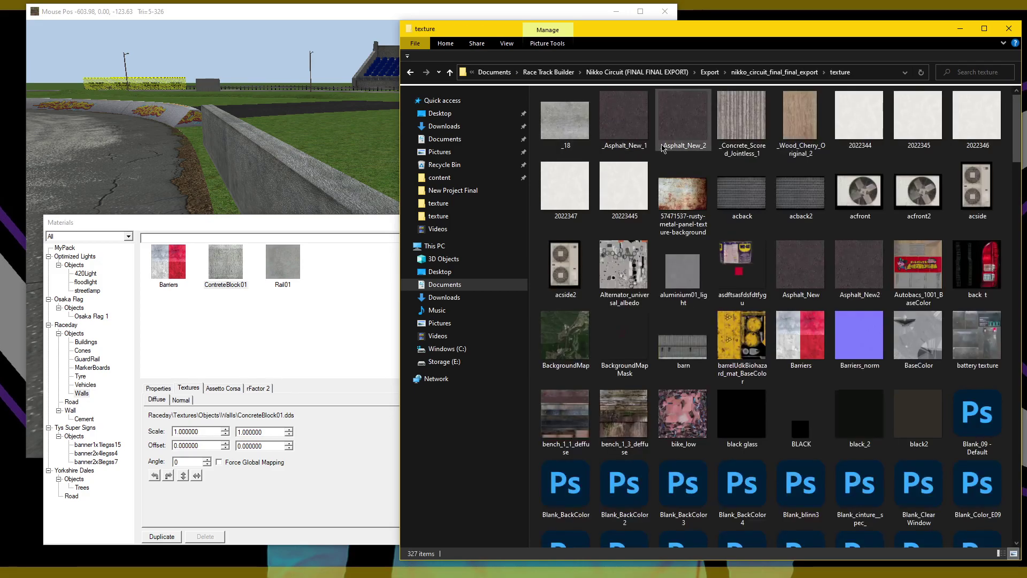
Find the placa beton 3 image in the texture folder, copy it and close File Explorer.
{"action": "scroll", "coordinate": [801, 334], "scroll_direction": "down", "scroll_amount": 15}
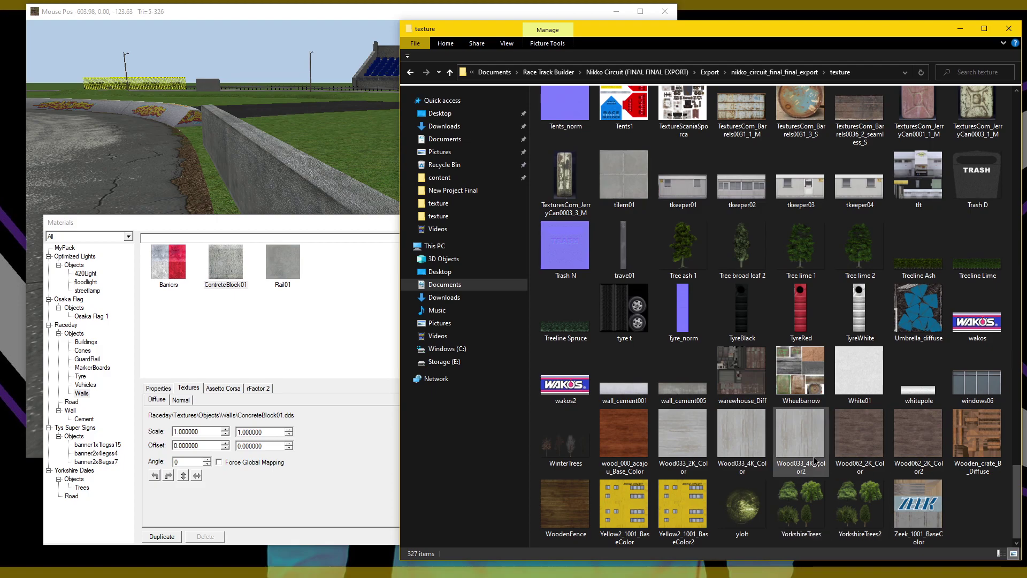
{"action": "scroll", "coordinate": [830, 459], "scroll_direction": "up", "scroll_amount": 4}
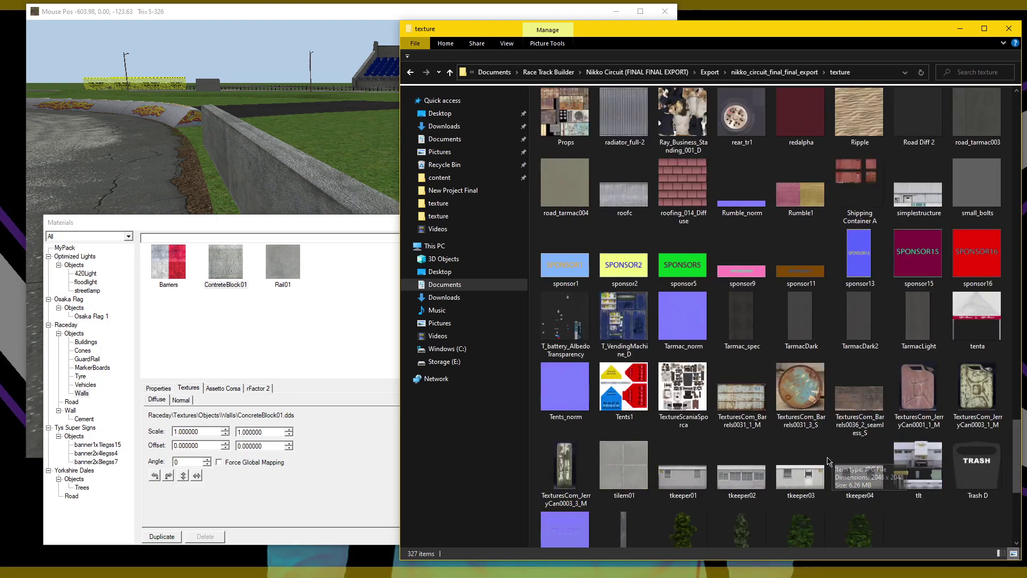
{"action": "scroll", "coordinate": [812, 443], "scroll_direction": "up", "scroll_amount": 5}
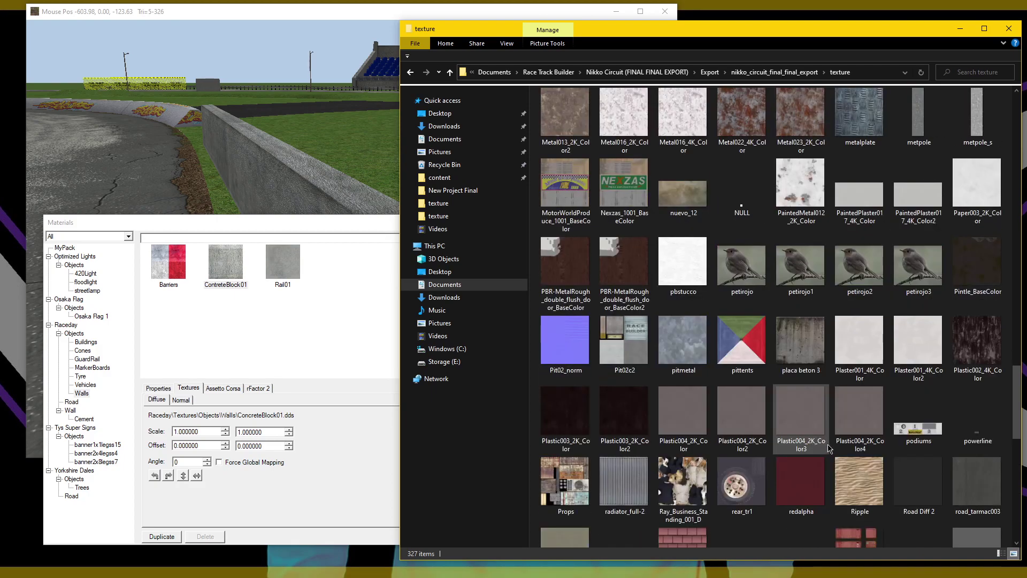
{"action": "right_click", "coordinate": [811, 353]}
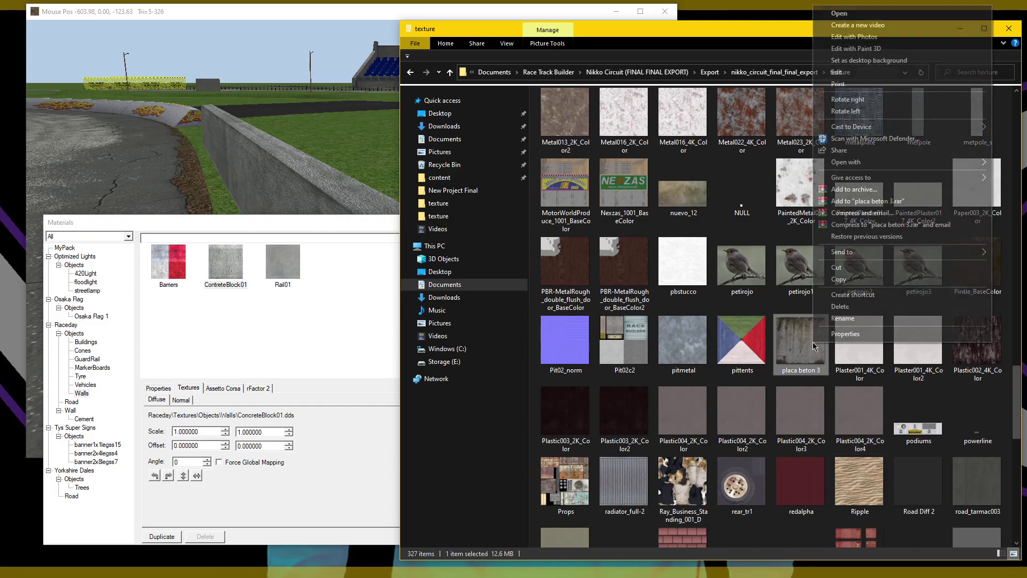
{"action": "left_click", "coordinate": [850, 279]}
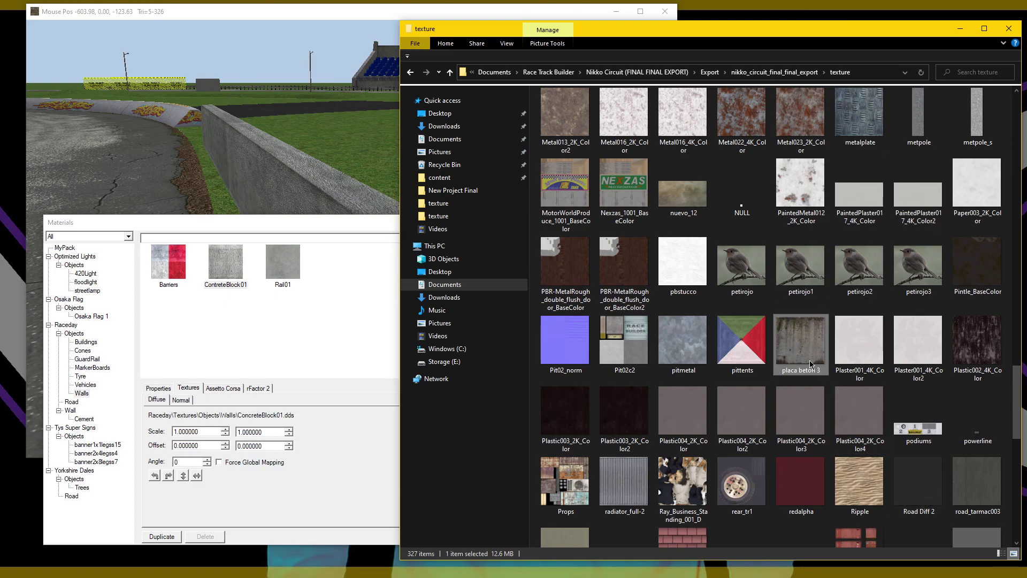
{"action": "left_click", "coordinate": [1015, 30]}
Start loading a new diffuse texture for ConcreteBlock01 and browse to the Nikko Circuit (FINAL FINAL EXPORT) export's texture folder.
{"action": "left_click_drag", "start_coordinate": [551, 225], "coordinate": [703, 185]}
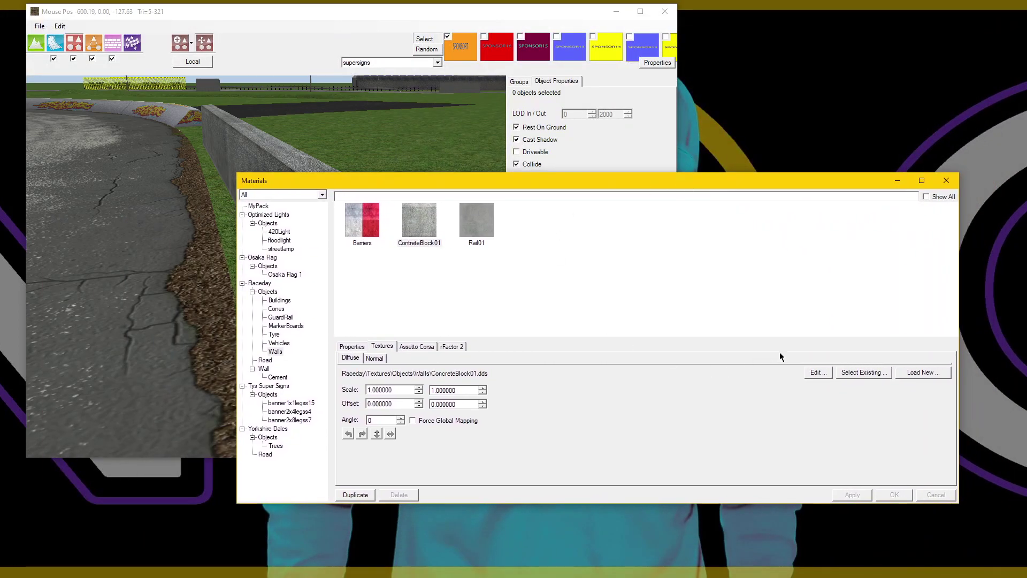
{"action": "left_click", "coordinate": [913, 377]}
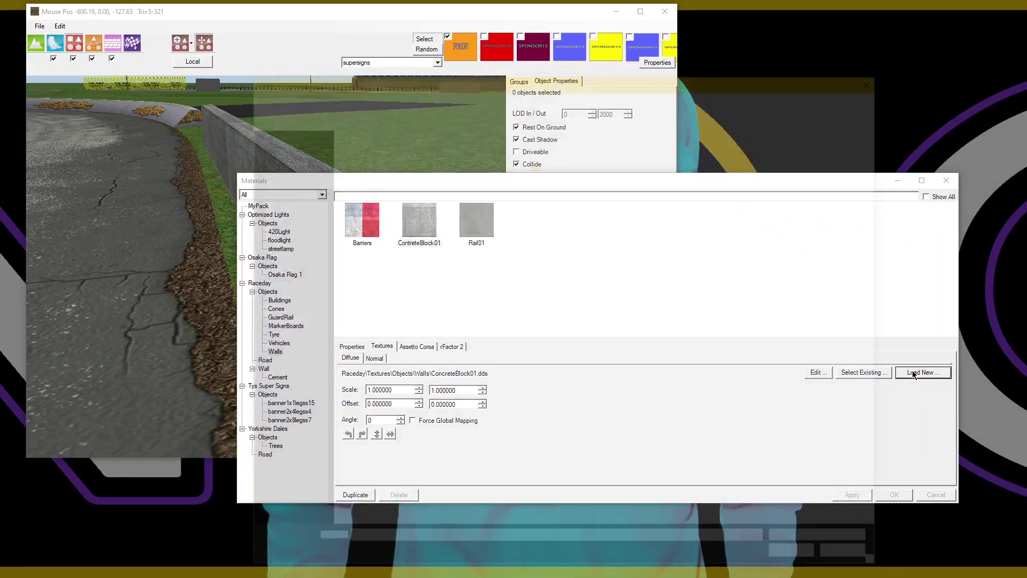
{"action": "left_click", "coordinate": [286, 176]}
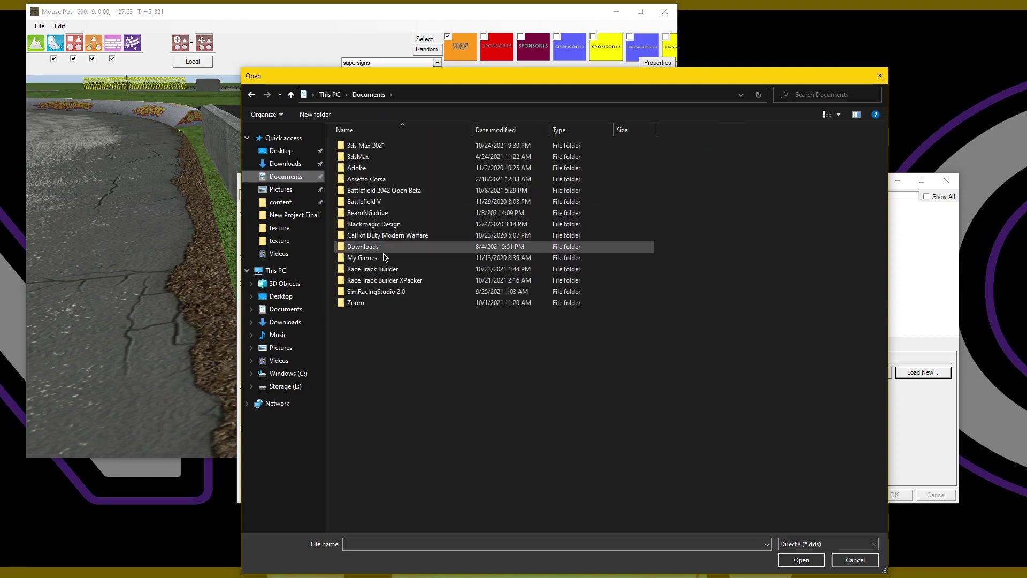
{"action": "double_click", "coordinate": [397, 261]}
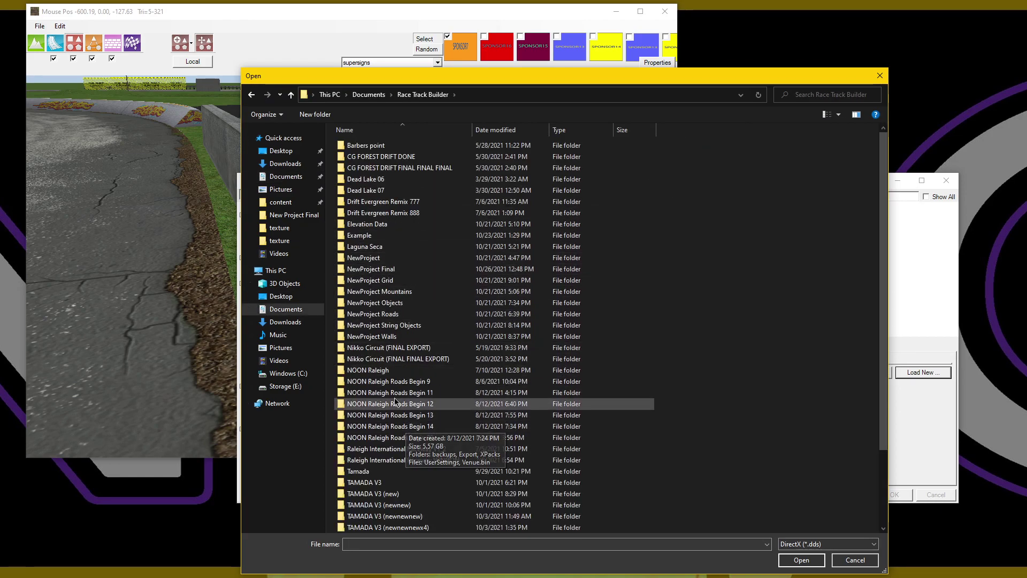
{"action": "double_click", "coordinate": [415, 364]}
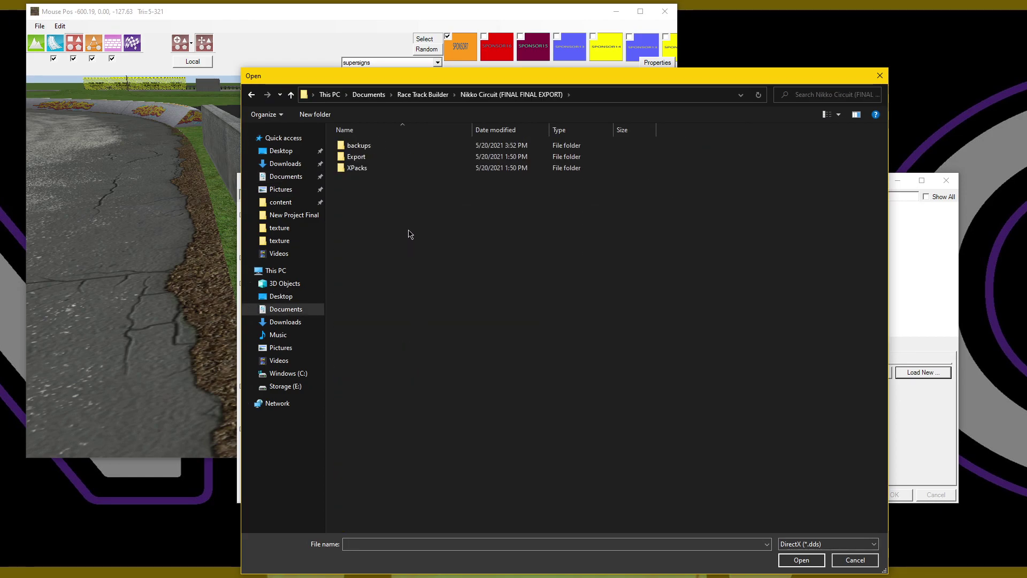
{"action": "double_click", "coordinate": [401, 156]}
{"action": "double_click", "coordinate": [427, 145]}
{"action": "double_click", "coordinate": [428, 147]}
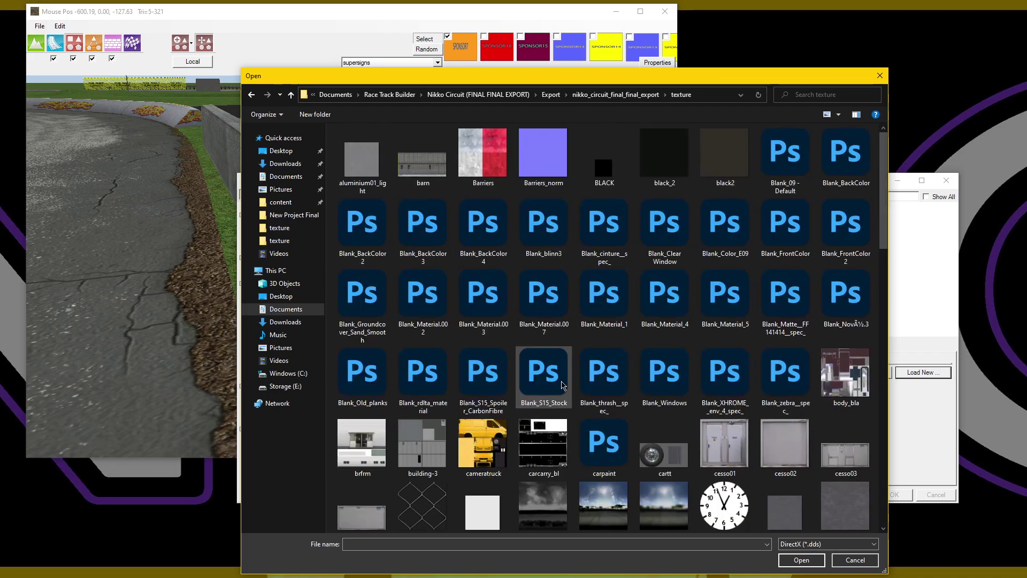
Show all file types in the texture folder and load placa beton 3 as ConcreteBlock01's diffuse texture.
{"action": "scroll", "coordinate": [540, 367], "scroll_direction": "down", "scroll_amount": 15}
{"action": "scroll", "coordinate": [586, 428], "scroll_direction": "up", "scroll_amount": 10}
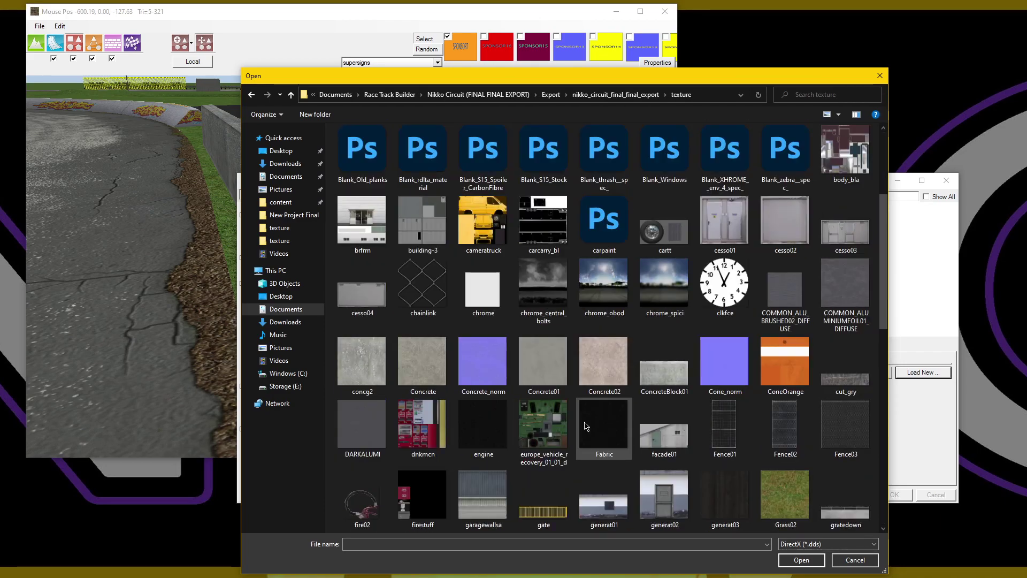
{"action": "scroll", "coordinate": [581, 445], "scroll_direction": "down", "scroll_amount": 5}
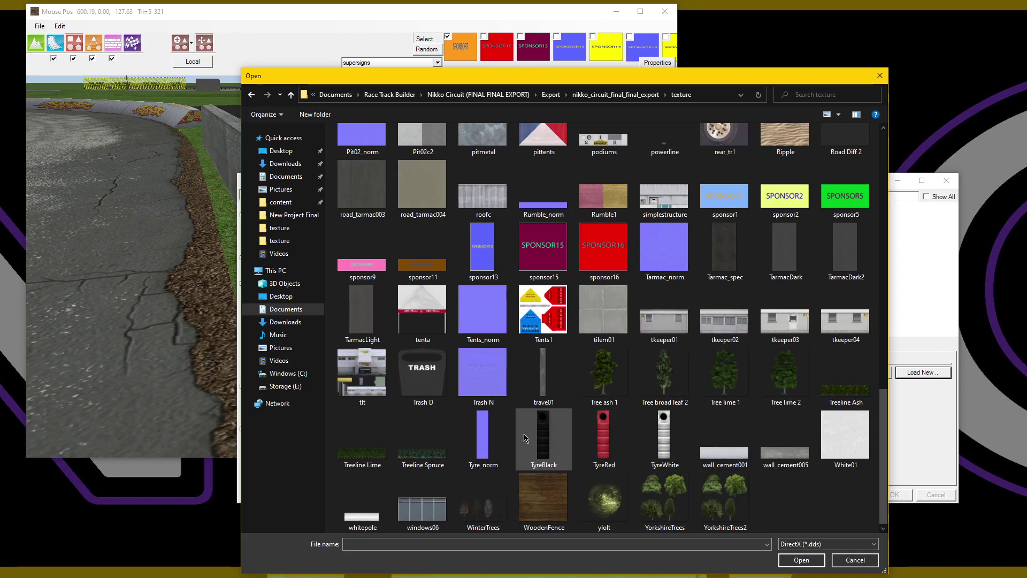
{"action": "scroll", "coordinate": [567, 439], "scroll_direction": "up", "scroll_amount": 8}
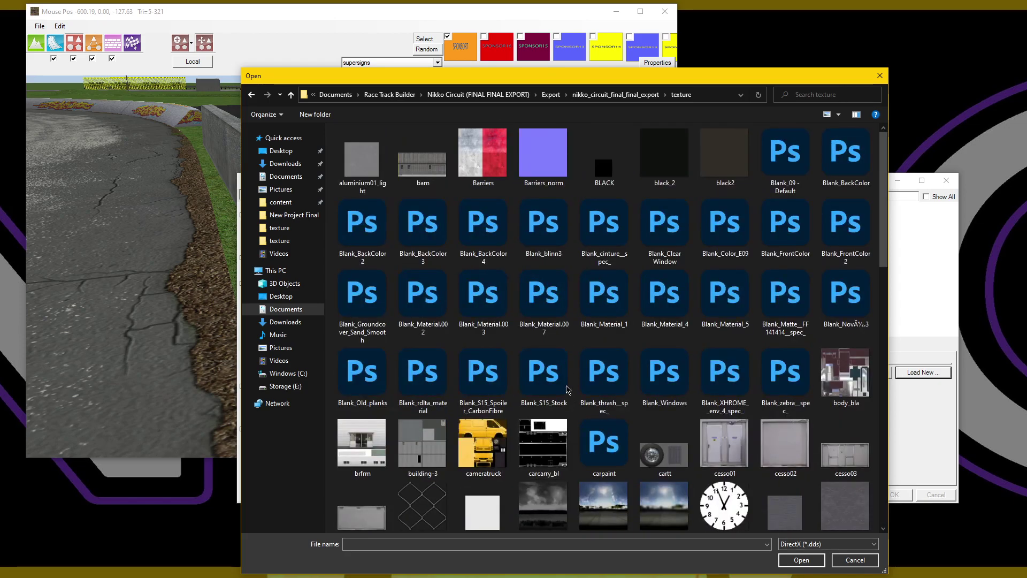
{"action": "scroll", "coordinate": [568, 389], "scroll_direction": "down", "scroll_amount": 15}
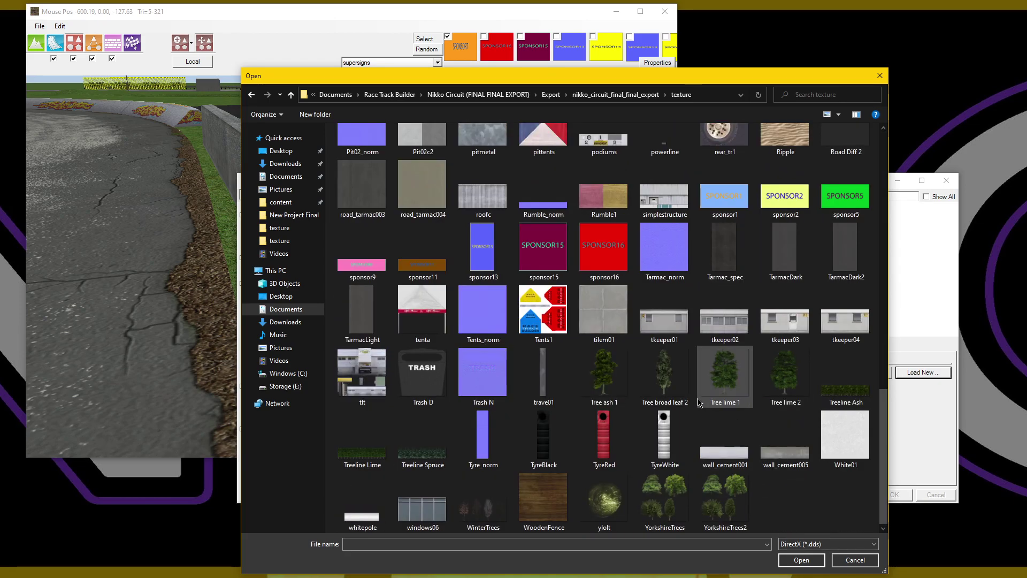
{"action": "left_click", "coordinate": [817, 544]}
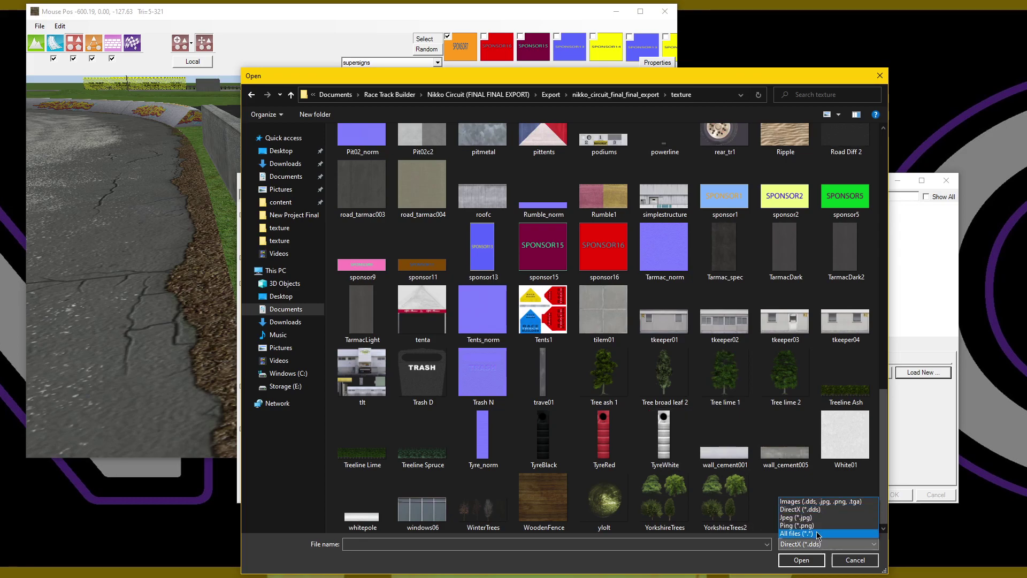
{"action": "left_click", "coordinate": [817, 533]}
{"action": "scroll", "coordinate": [557, 415], "scroll_direction": "down", "scroll_amount": 10}
{"action": "scroll", "coordinate": [563, 415], "scroll_direction": "down", "scroll_amount": 4}
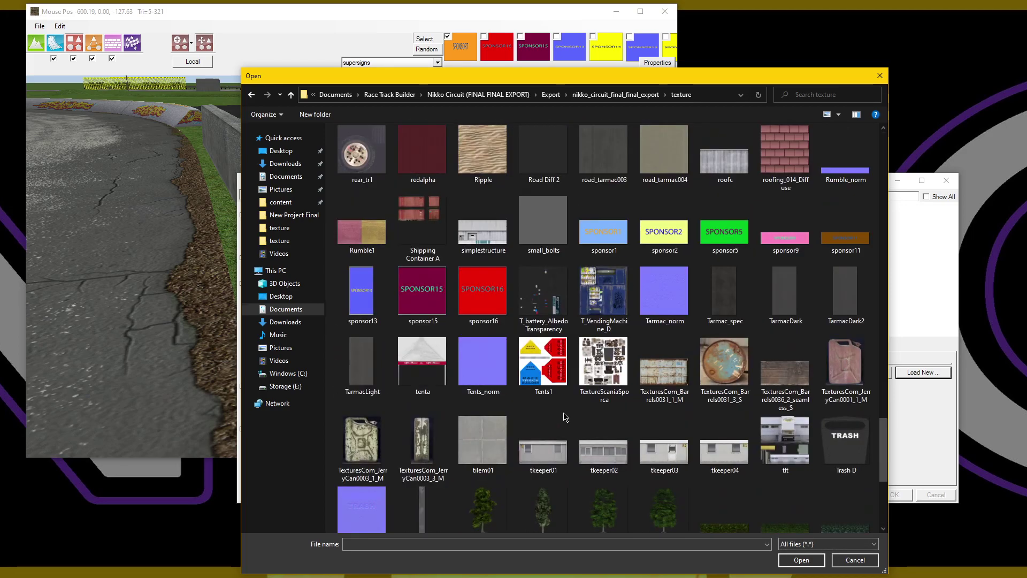
{"action": "scroll", "coordinate": [565, 417], "scroll_direction": "down", "scroll_amount": 4}
{"action": "scroll", "coordinate": [551, 347], "scroll_direction": "up", "scroll_amount": 8}
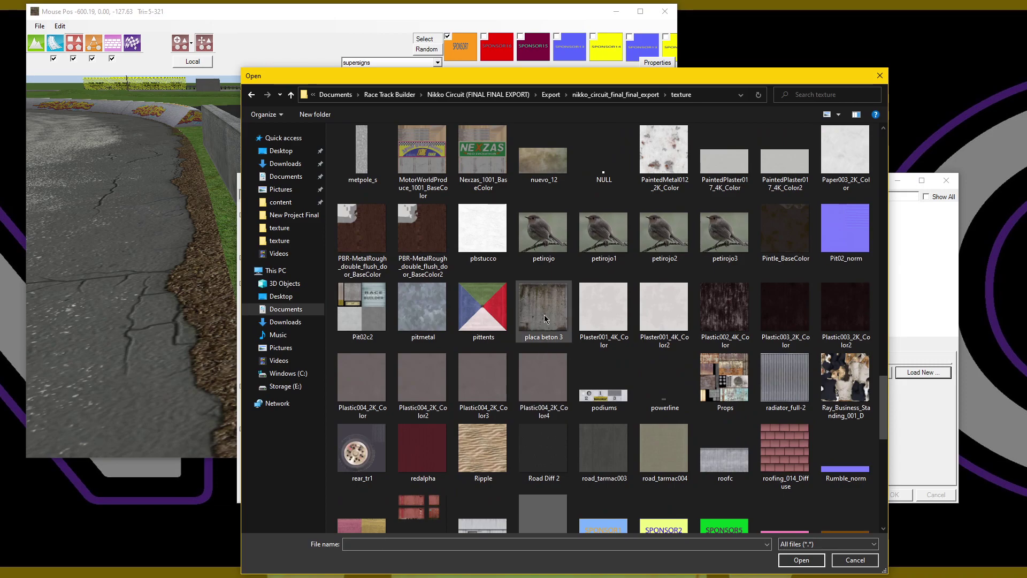
{"action": "double_click", "coordinate": [546, 318]}
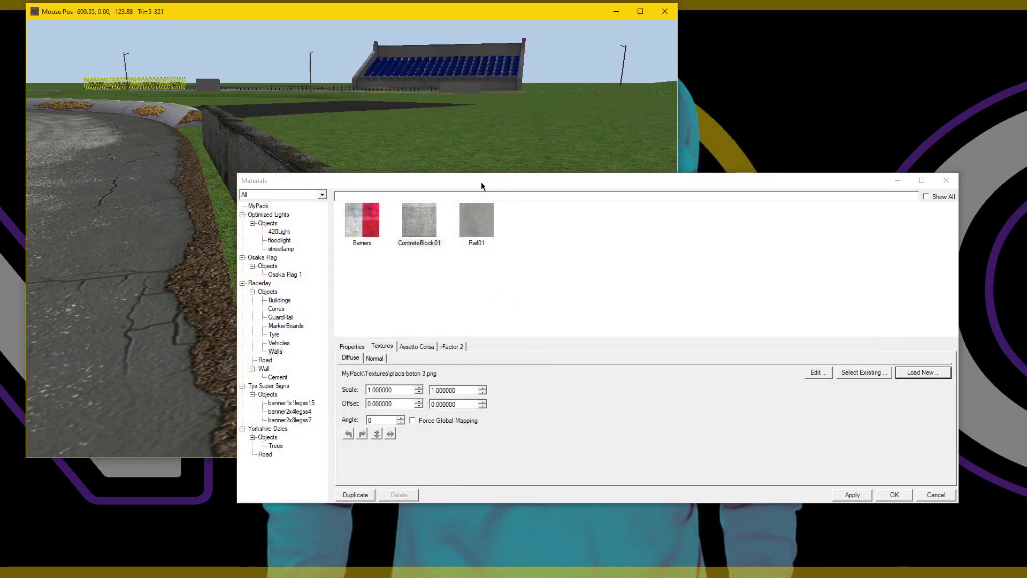
Move the Materials window off the track view and inspect the retextured concrete wall up close.
{"action": "left_click_drag", "start_coordinate": [480, 182], "coordinate": [874, 183]}
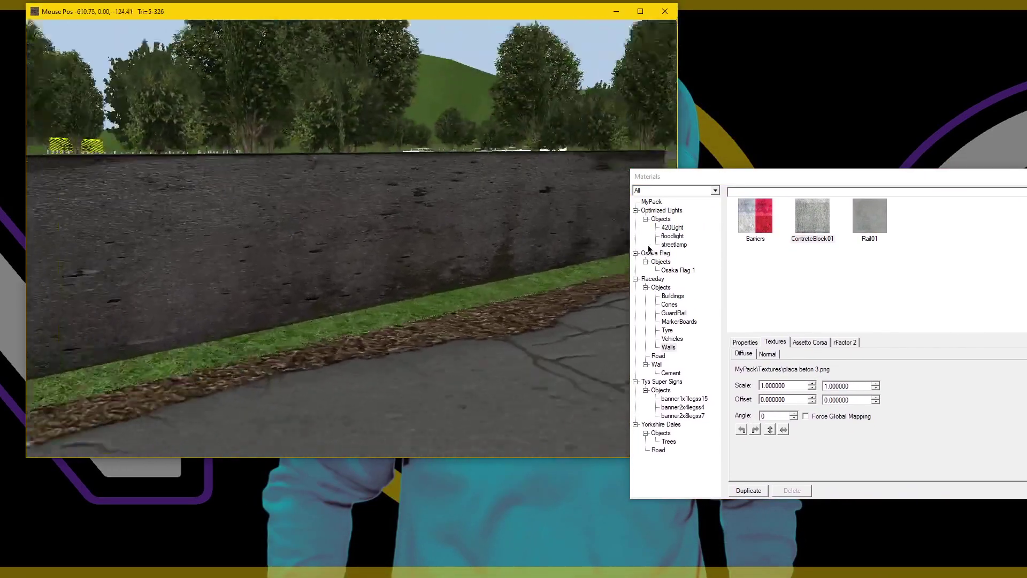
{"action": "middle_click_drag", "start_coordinate": [648, 246], "coordinate": [383, 285]}
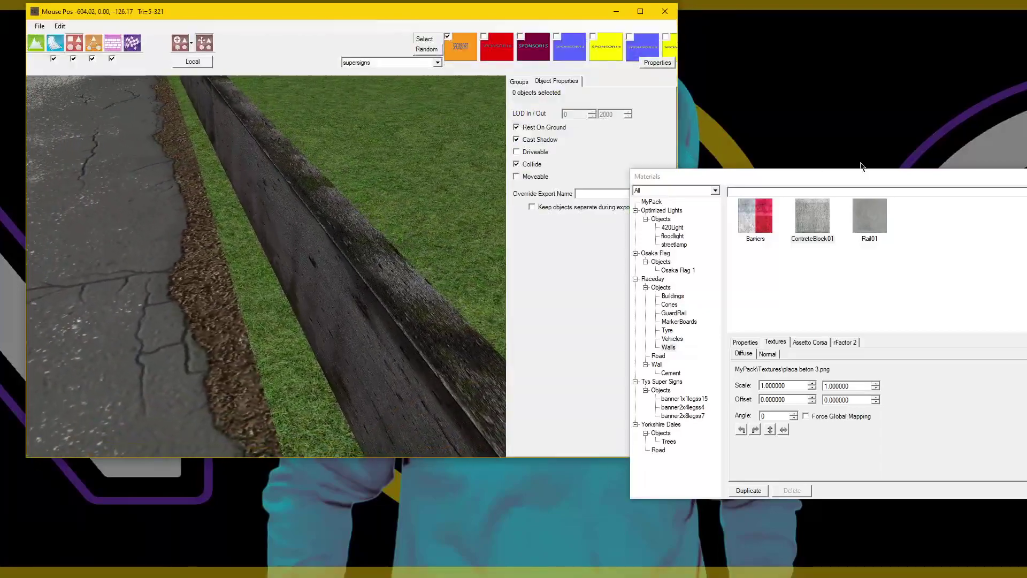
Load Tarmac_norm.dds from the exported track's texture folder as the concrete block material's new normal texture.
{"action": "left_click_drag", "start_coordinate": [854, 177], "coordinate": [323, 133]}
{"action": "left_click", "coordinate": [241, 308]}
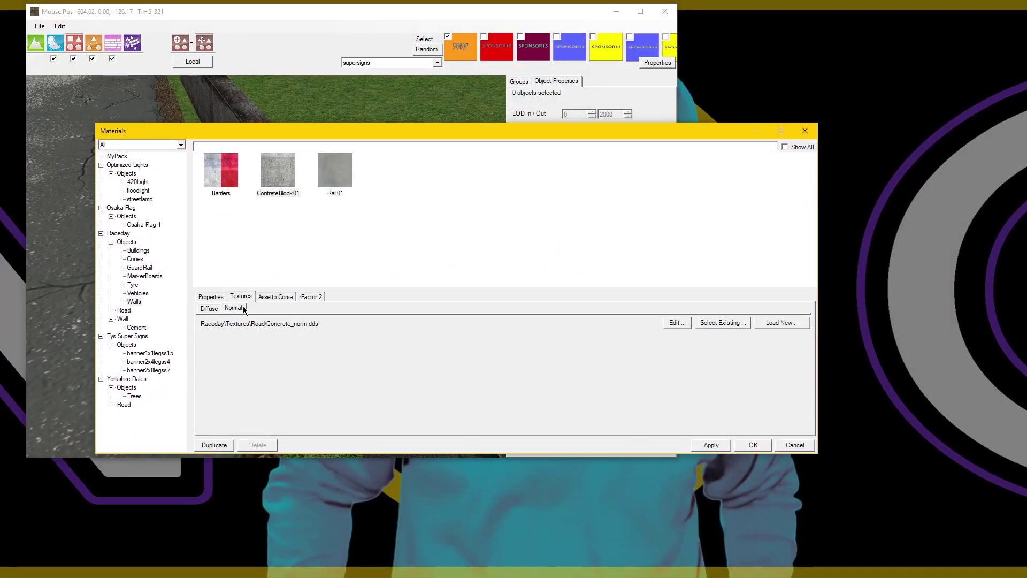
{"action": "left_click", "coordinate": [770, 324]}
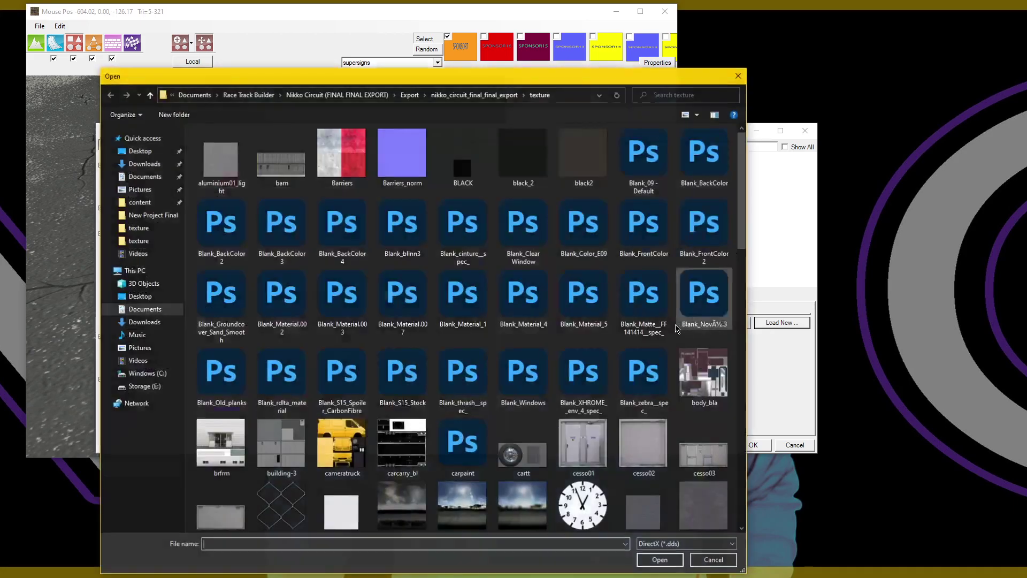
{"action": "scroll", "coordinate": [484, 337], "scroll_direction": "down", "scroll_amount": 15}
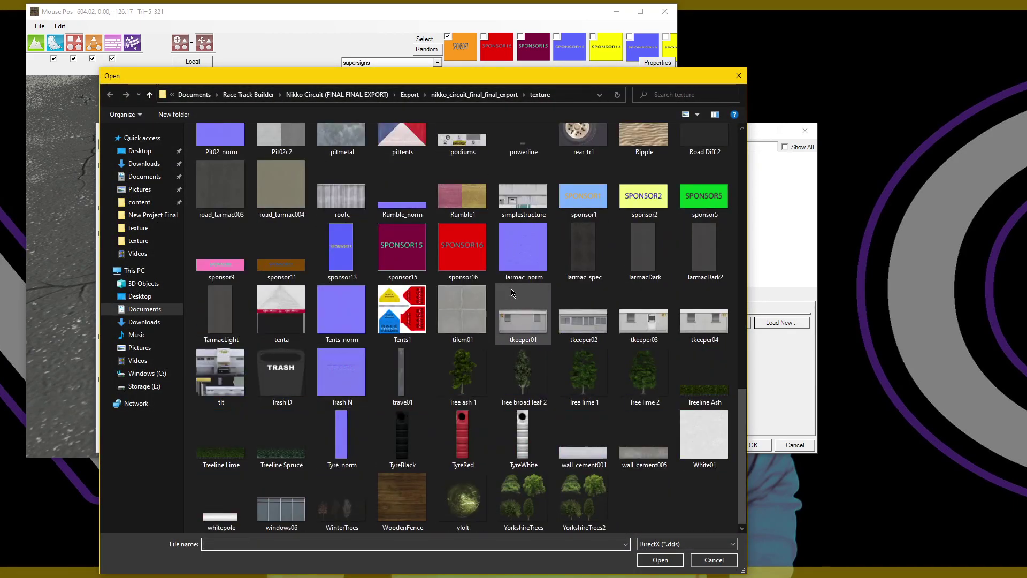
{"action": "left_click", "coordinate": [516, 257]}
{"action": "left_click", "coordinate": [659, 560]}
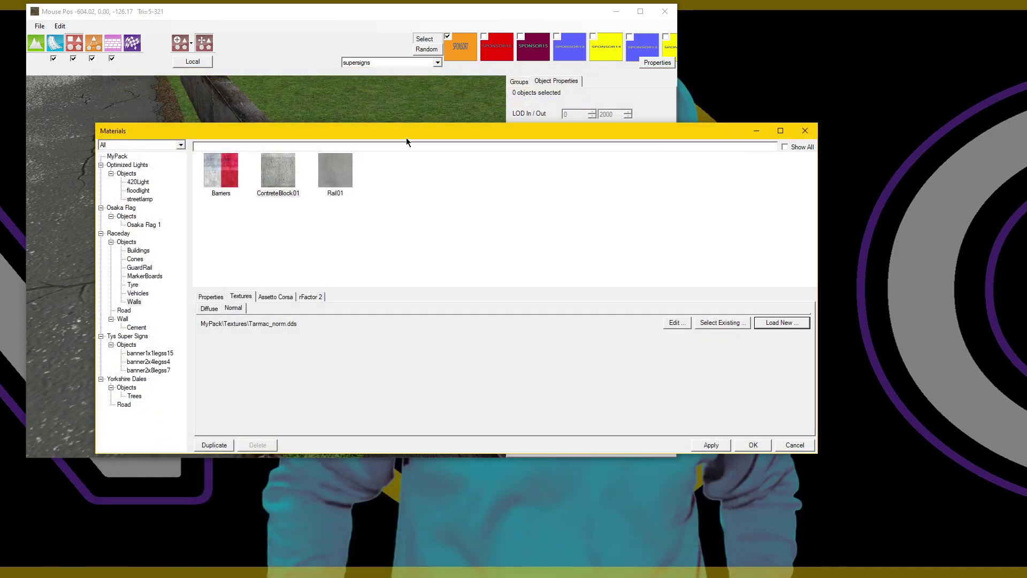
Move the Materials window off the track view and examine the concrete wall's surface with the new normal texture.
{"action": "left_click_drag", "start_coordinate": [406, 139], "coordinate": [801, 237]}
{"action": "left_click", "coordinate": [369, 349]}
{"action": "scroll", "coordinate": [369, 348], "scroll_direction": "up", "scroll_amount": 3}
{"action": "right_click_drag", "start_coordinate": [369, 349], "coordinate": [262, 335]}
Confirm the concrete block material's texture changes and close the Materials window.
{"action": "left_click_drag", "start_coordinate": [995, 233], "coordinate": [608, 190]}
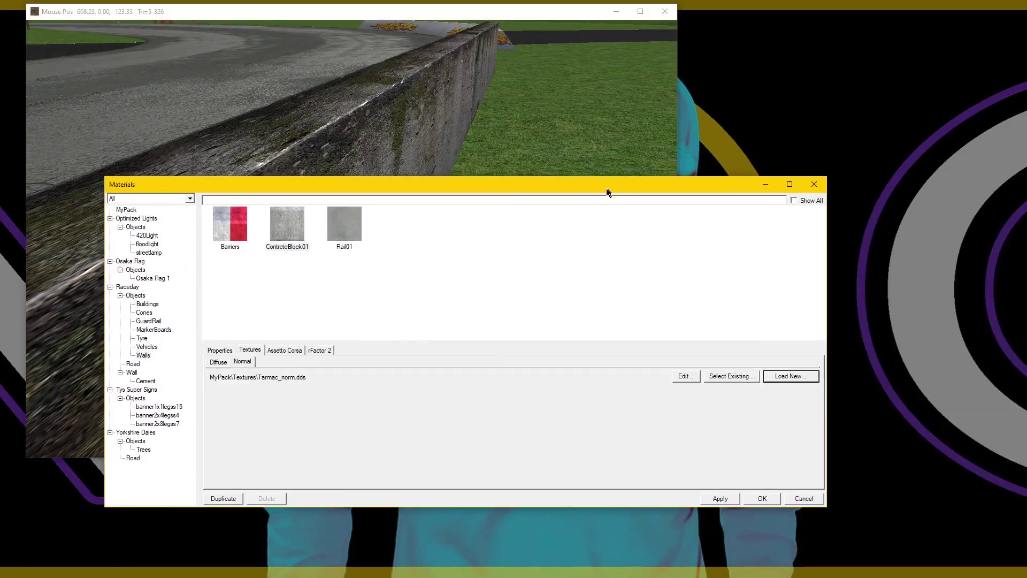
{"action": "left_click", "coordinate": [758, 500]}
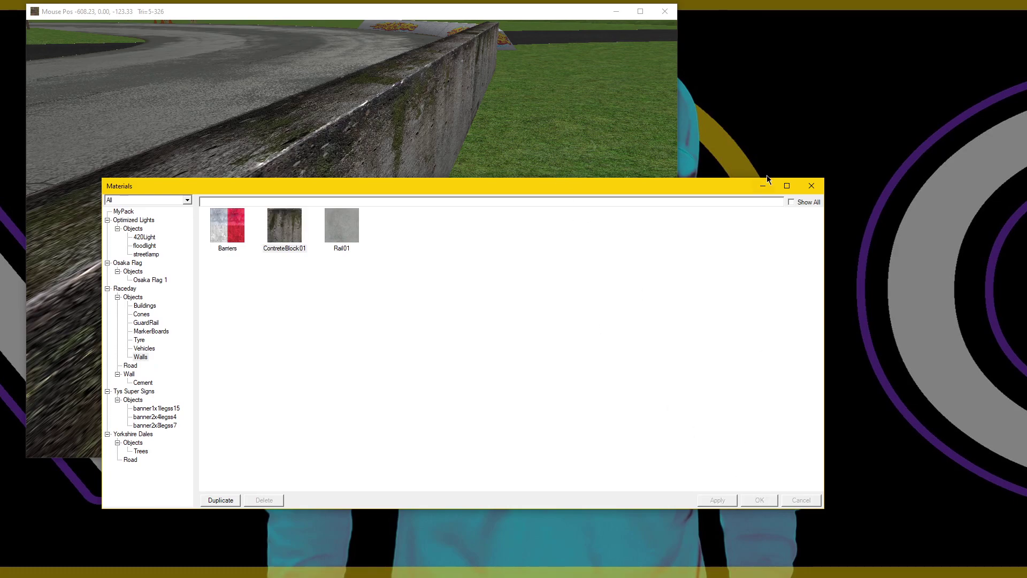
{"action": "left_click", "coordinate": [522, 147]}
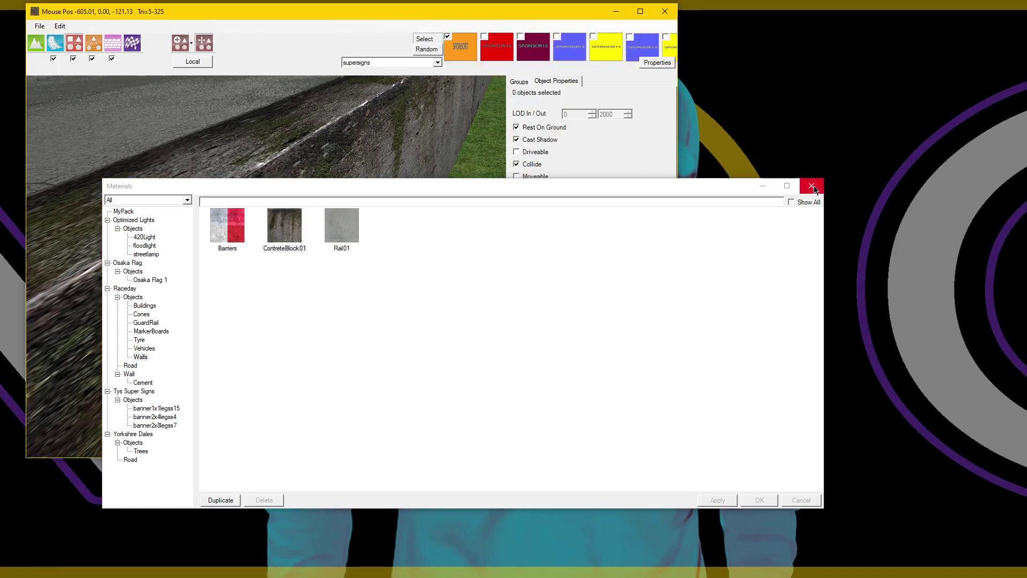
{"action": "left_click", "coordinate": [813, 187]}
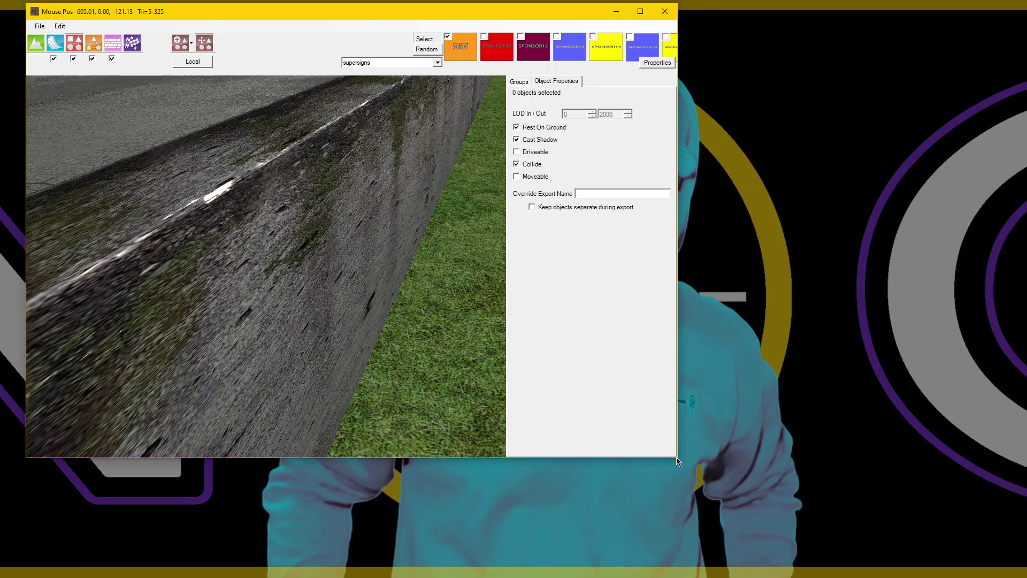
Enlarge the Race Track Builder window and save the NewProject Final project.
{"action": "left_click_drag", "start_coordinate": [675, 460], "coordinate": [859, 540]}
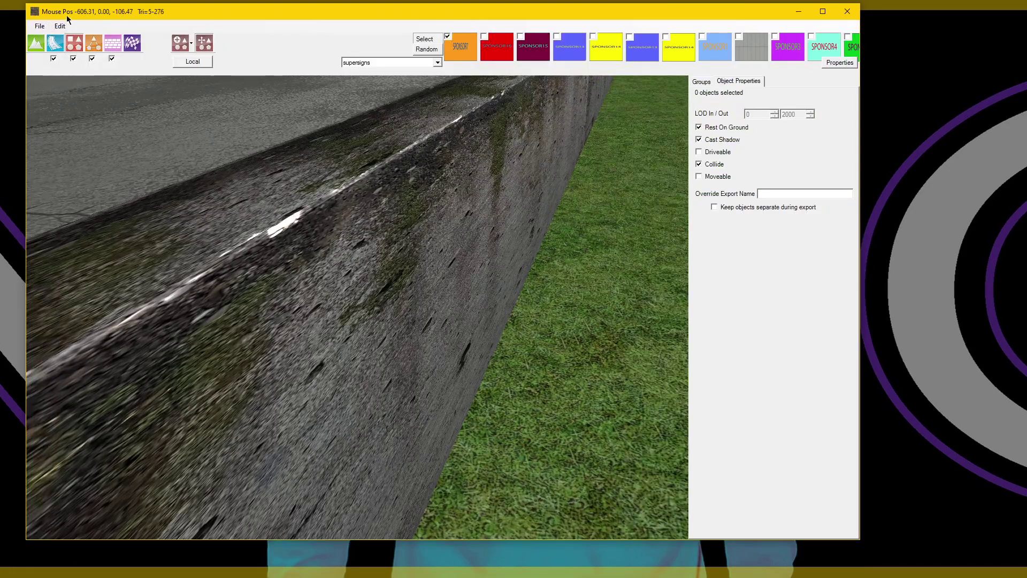
{"action": "left_click", "coordinate": [40, 26]}
{"action": "left_click", "coordinate": [55, 76]}
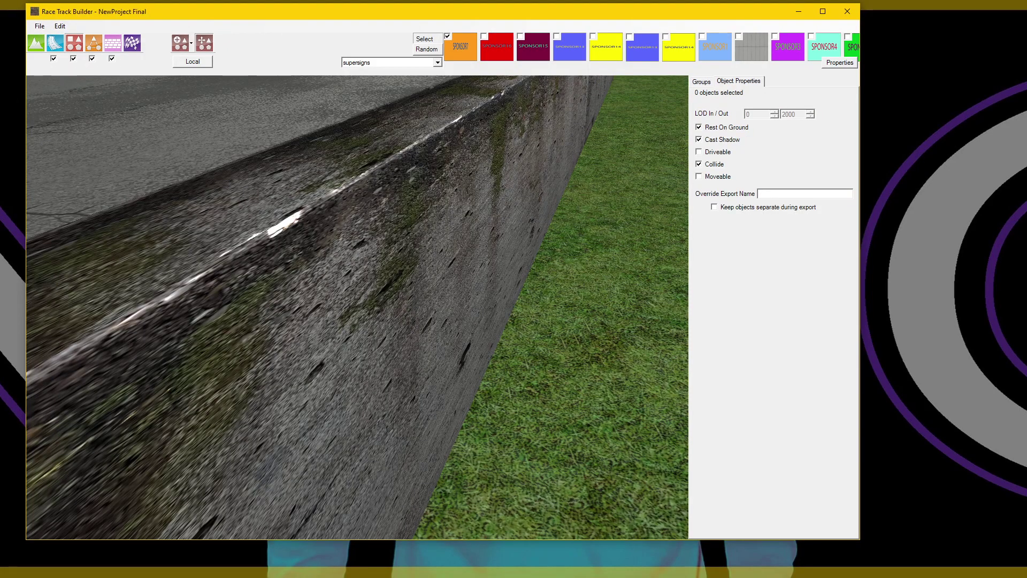
{"action": "left_click", "coordinate": [43, 28]}
{"action": "left_click", "coordinate": [60, 99]}
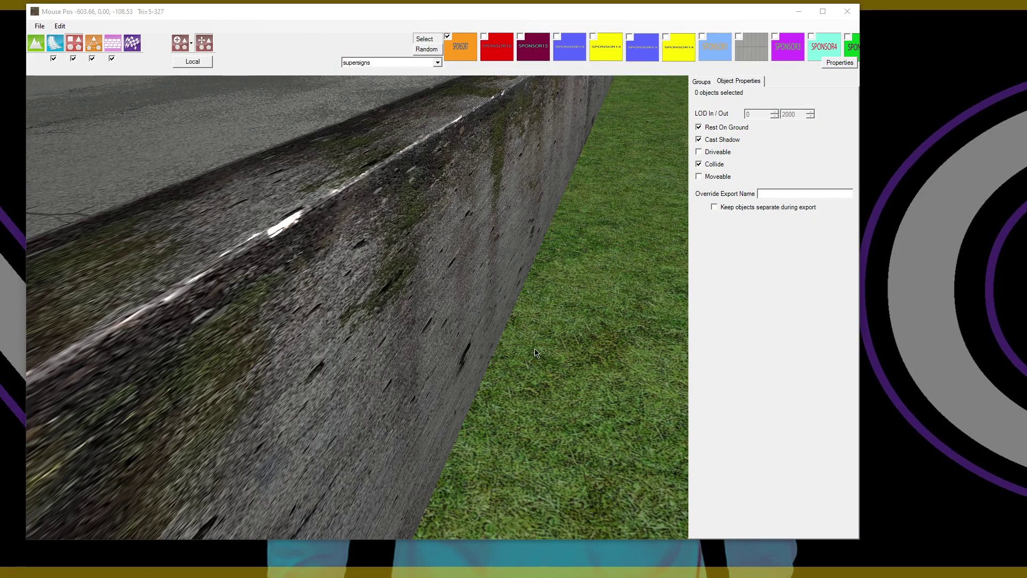
Hide the editing panels and look over the graffiti wall and the surrounding track.
{"action": "key", "text": "Tab"}
{"action": "scroll", "coordinate": [481, 345], "scroll_direction": "down", "scroll_amount": 5}
{"action": "right_click_drag", "start_coordinate": [481, 344], "coordinate": [486, 323]}
{"action": "scroll", "coordinate": [458, 360], "scroll_direction": "up", "scroll_amount": 4}
{"action": "middle_click_drag", "start_coordinate": [188, 284], "coordinate": [360, 392]}
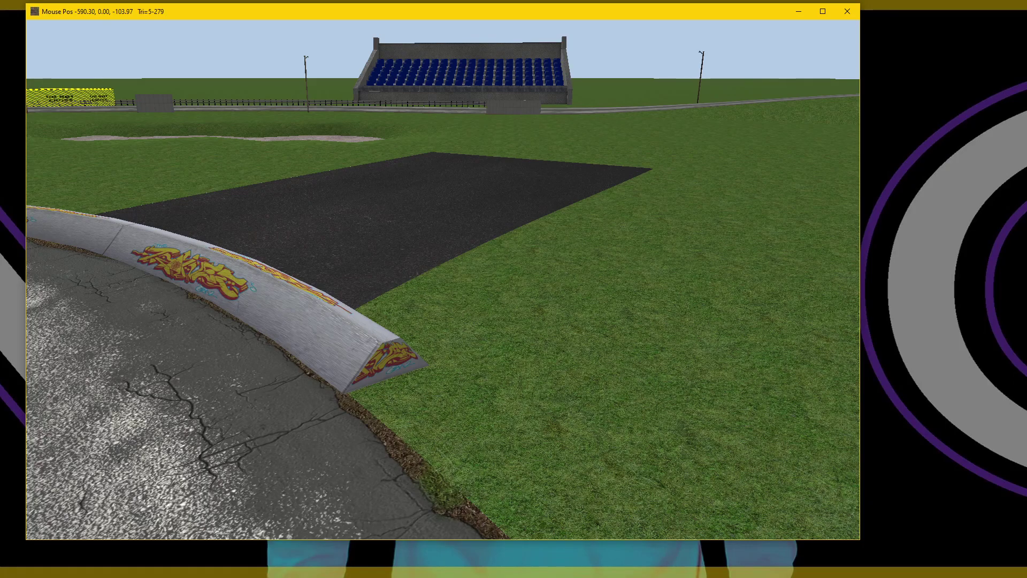
Switch to Discord and open the 3NOON server's objects-share channel.
{"action": "key", "text": "alt+Tab"}
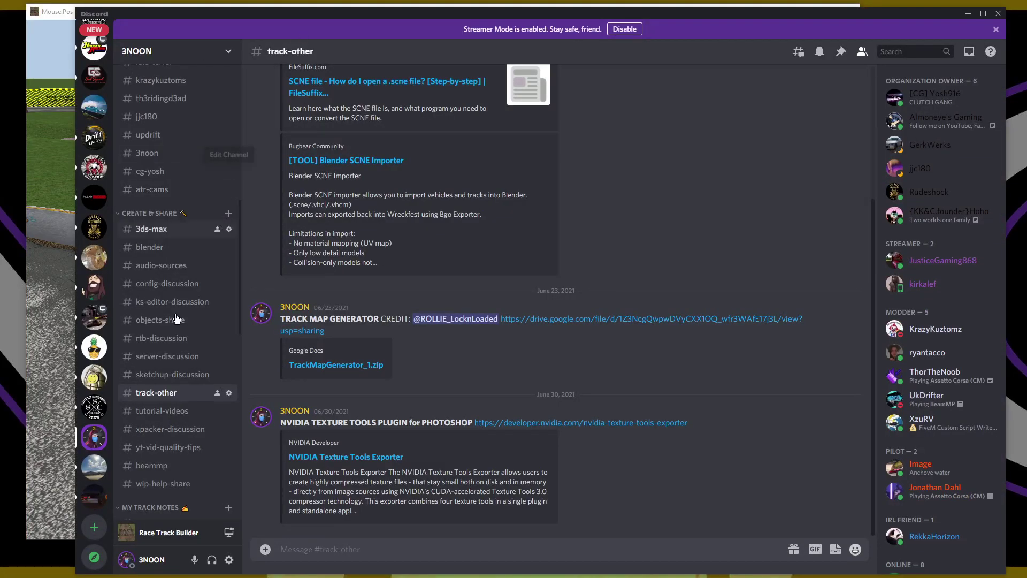
{"action": "scroll", "coordinate": [307, 321], "scroll_direction": "up", "scroll_amount": 3}
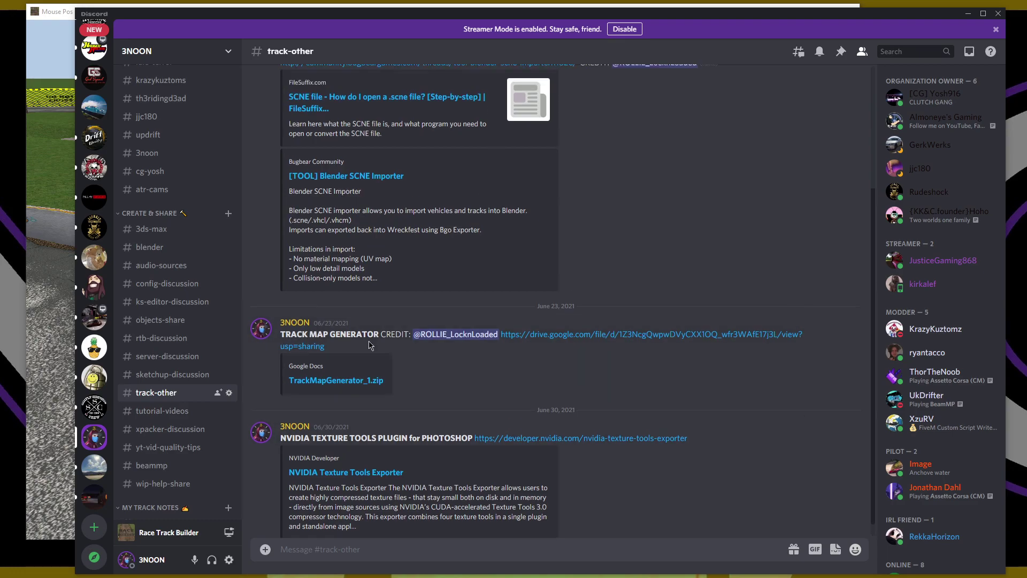
{"action": "left_click", "coordinate": [161, 320]}
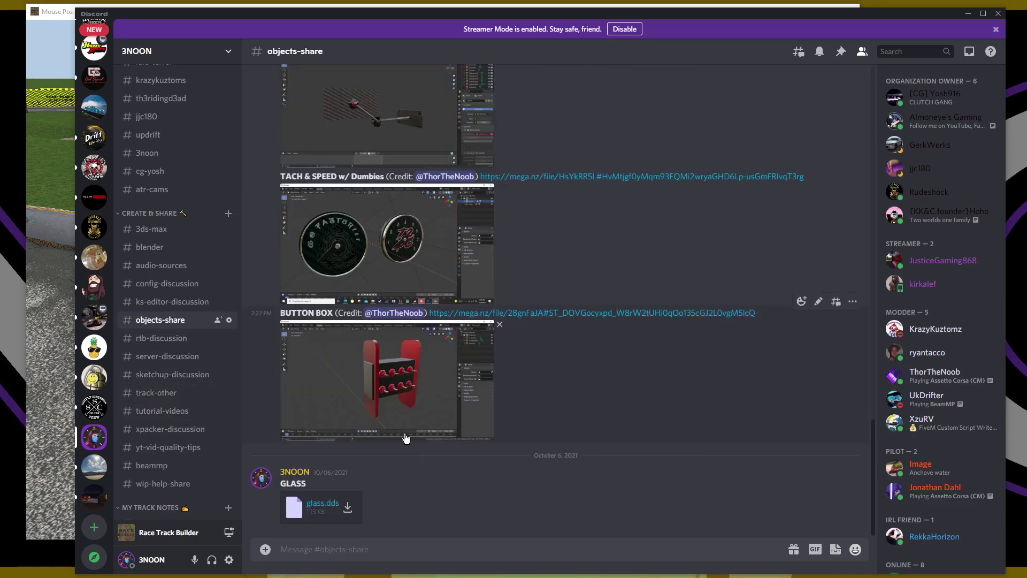
Find the TEXTURES post in the channel, open its ambientCG link and close the Discord window.
{"action": "scroll", "coordinate": [368, 427], "scroll_direction": "up", "scroll_amount": 5}
{"action": "scroll", "coordinate": [372, 428], "scroll_direction": "up", "scroll_amount": 2}
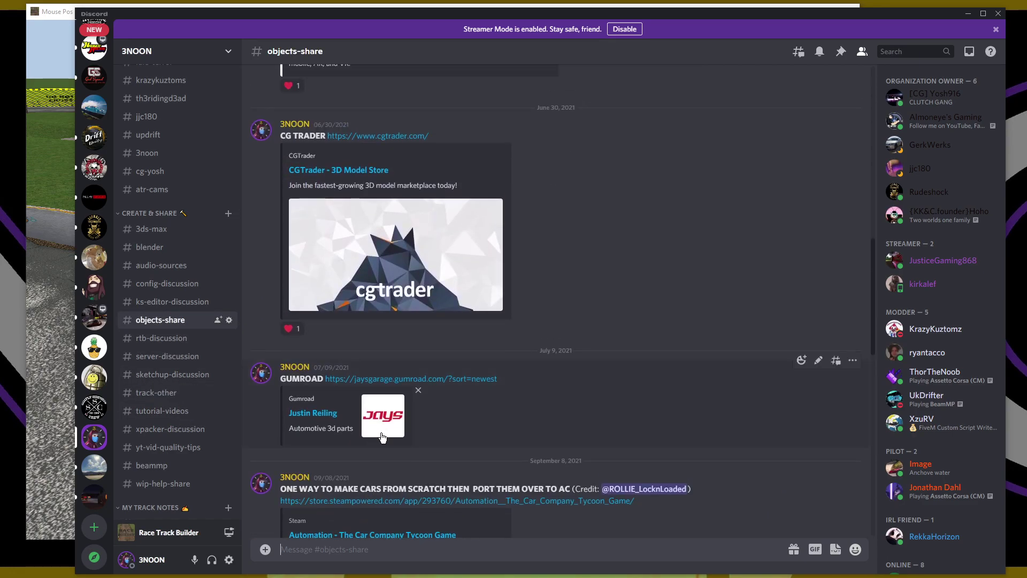
{"action": "scroll", "coordinate": [400, 445], "scroll_direction": "up", "scroll_amount": 4}
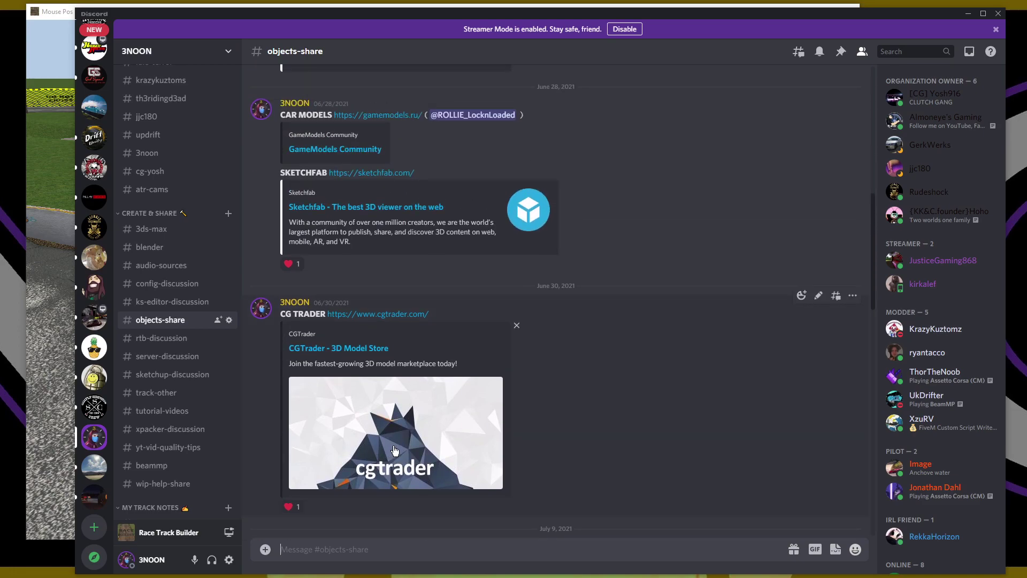
{"action": "scroll", "coordinate": [395, 450], "scroll_direction": "up", "scroll_amount": 2}
{"action": "scroll", "coordinate": [384, 389], "scroll_direction": "up", "scroll_amount": 6}
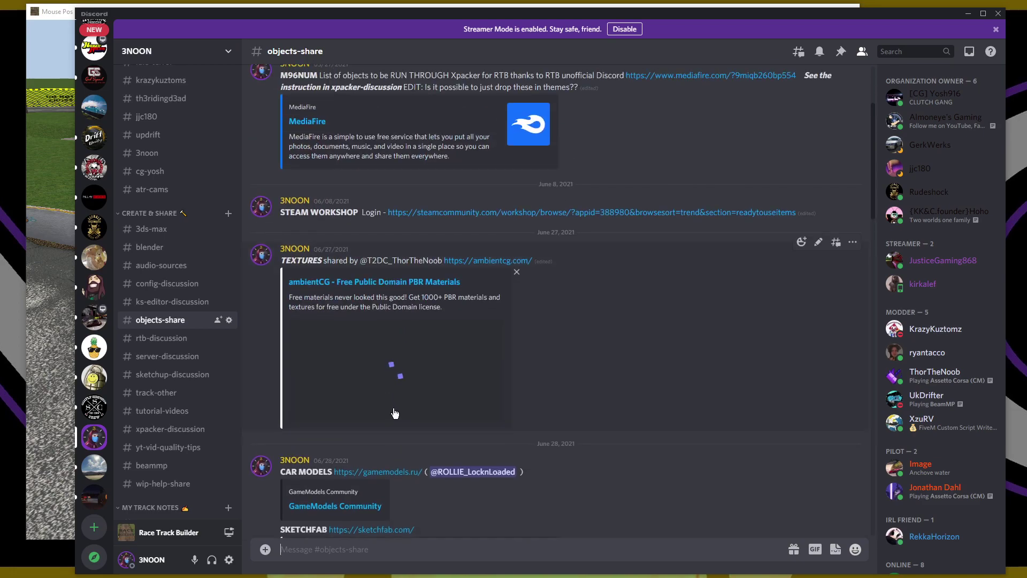
{"action": "scroll", "coordinate": [396, 416], "scroll_direction": "down", "scroll_amount": 6}
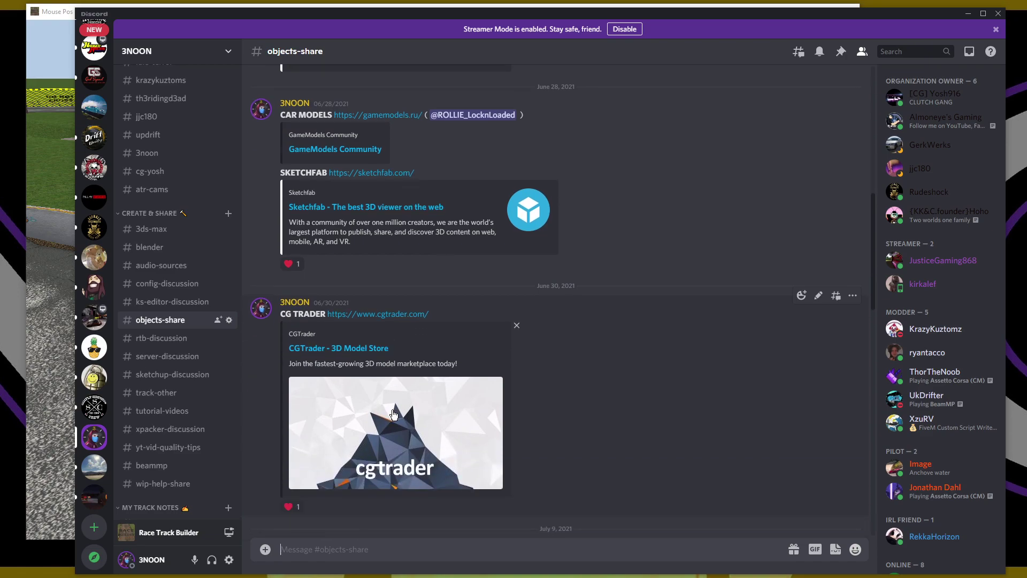
{"action": "scroll", "coordinate": [393, 413], "scroll_direction": "up", "scroll_amount": 6}
{"action": "scroll", "coordinate": [393, 411], "scroll_direction": "up", "scroll_amount": 3}
{"action": "scroll", "coordinate": [393, 407], "scroll_direction": "down", "scroll_amount": 4}
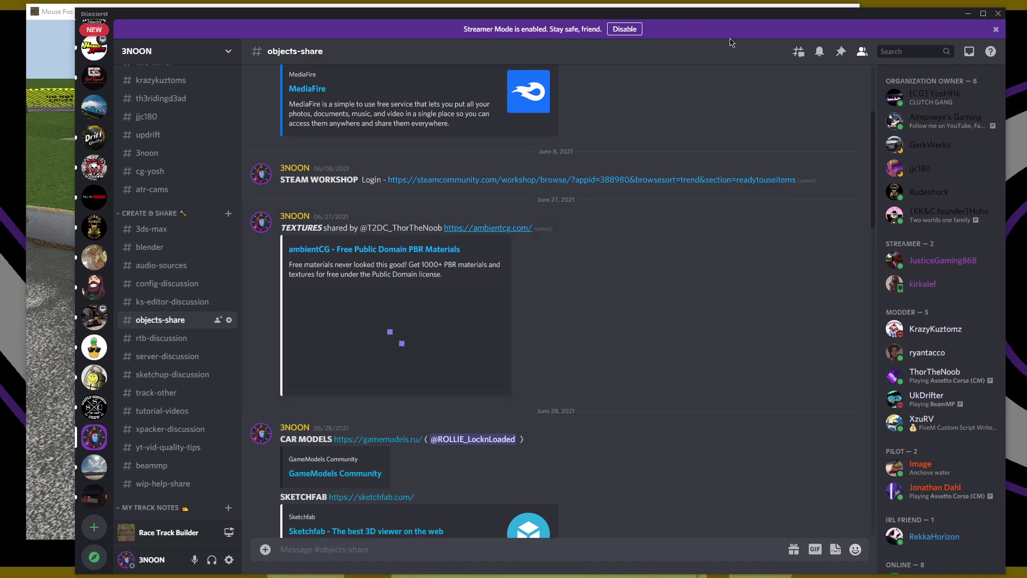
{"action": "left_click", "coordinate": [998, 15]}
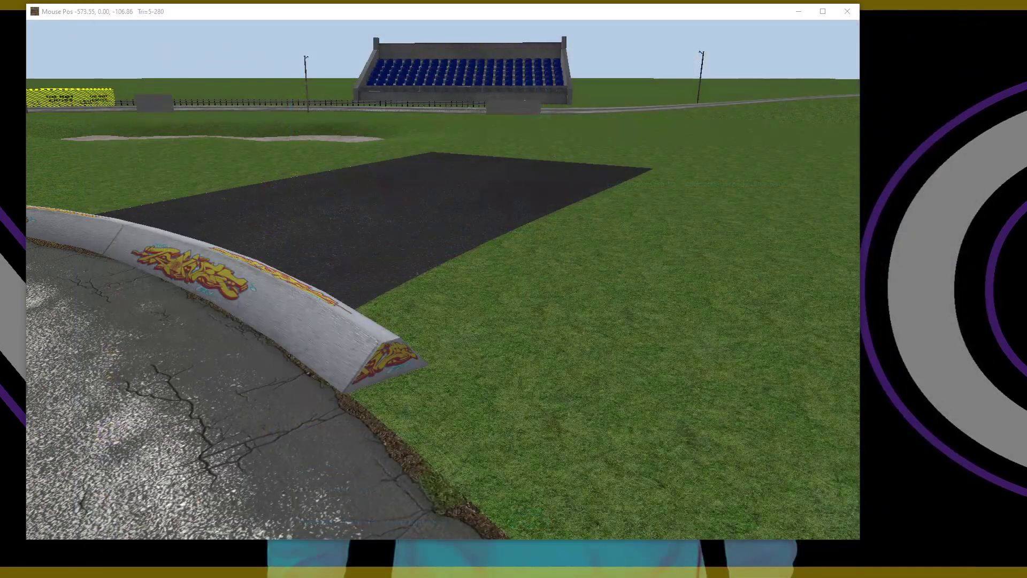
Bring the ambientCG browser window into view, maximize it and open the list of all assets.
{"action": "left_click_drag", "start_coordinate": [0, 374], "coordinate": [435, 76]}
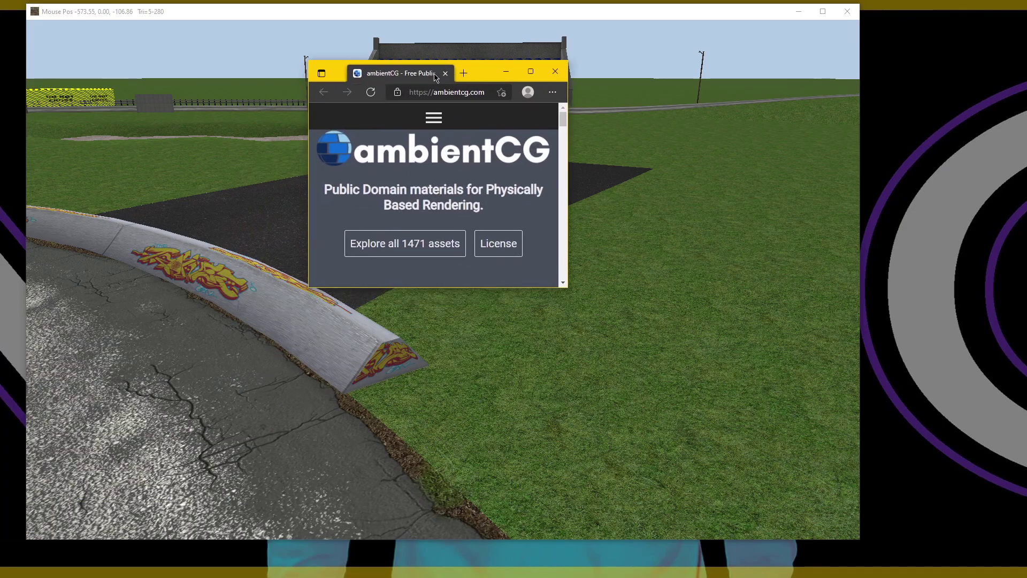
{"action": "left_click_drag", "start_coordinate": [569, 289], "coordinate": [994, 542]}
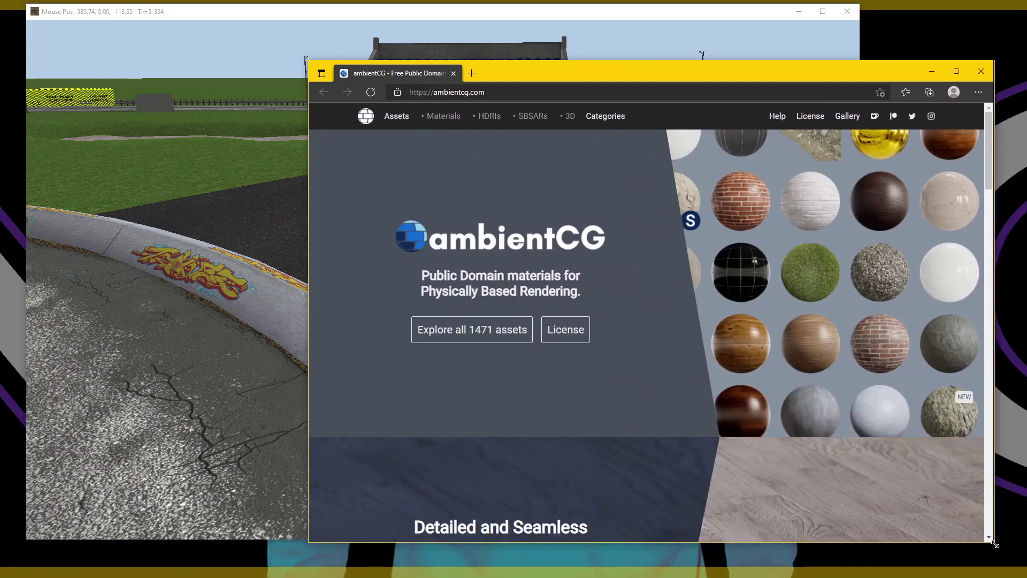
{"action": "left_click_drag", "start_coordinate": [892, 71], "coordinate": [664, 20]}
{"action": "left_click_drag", "start_coordinate": [761, 493], "coordinate": [979, 558]}
{"action": "left_click", "coordinate": [941, 19]}
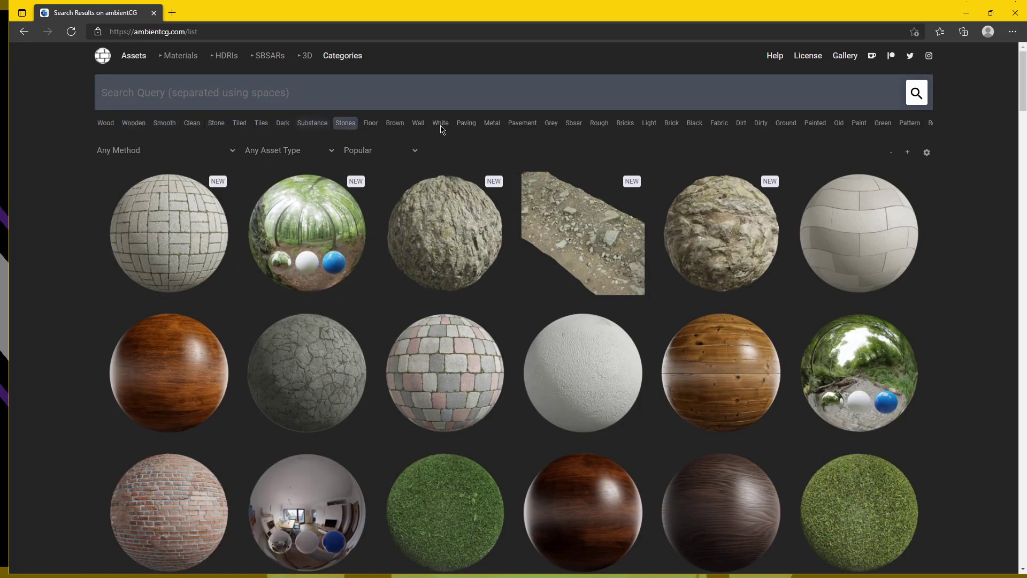
Filter the ambientCG assets by Bricks, look through the brick materials, and narrow them with the Rough tag.
{"action": "left_click", "coordinate": [625, 124]}
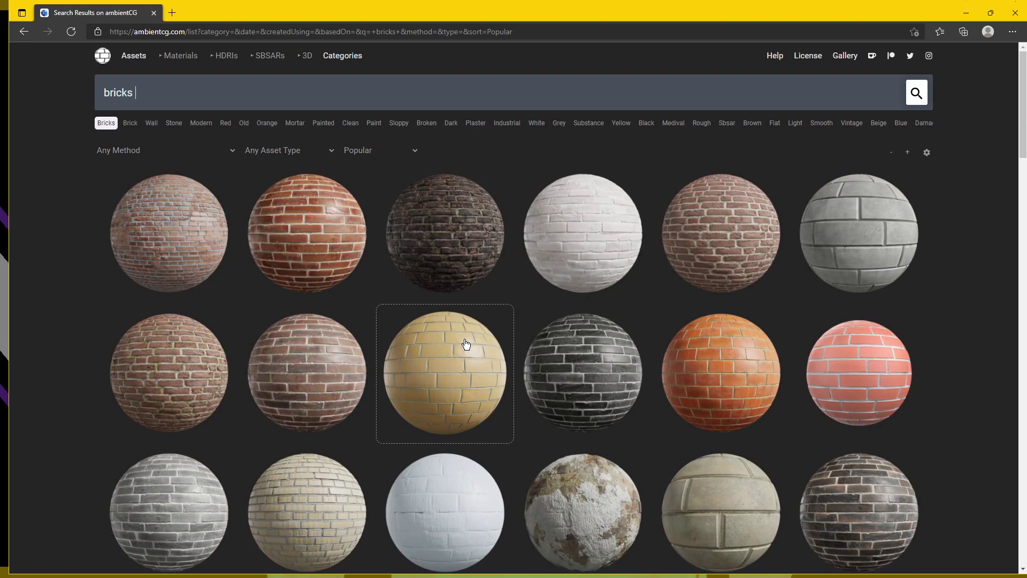
{"action": "scroll", "coordinate": [484, 342], "scroll_direction": "down", "scroll_amount": 2}
{"action": "scroll", "coordinate": [588, 369], "scroll_direction": "down", "scroll_amount": 2}
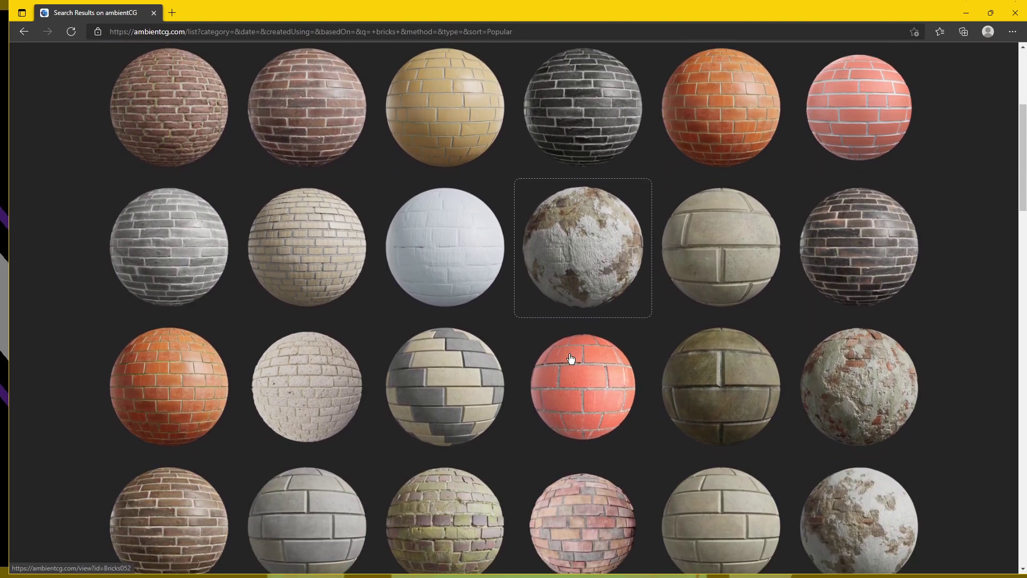
{"action": "scroll", "coordinate": [587, 360], "scroll_direction": "down", "scroll_amount": 2}
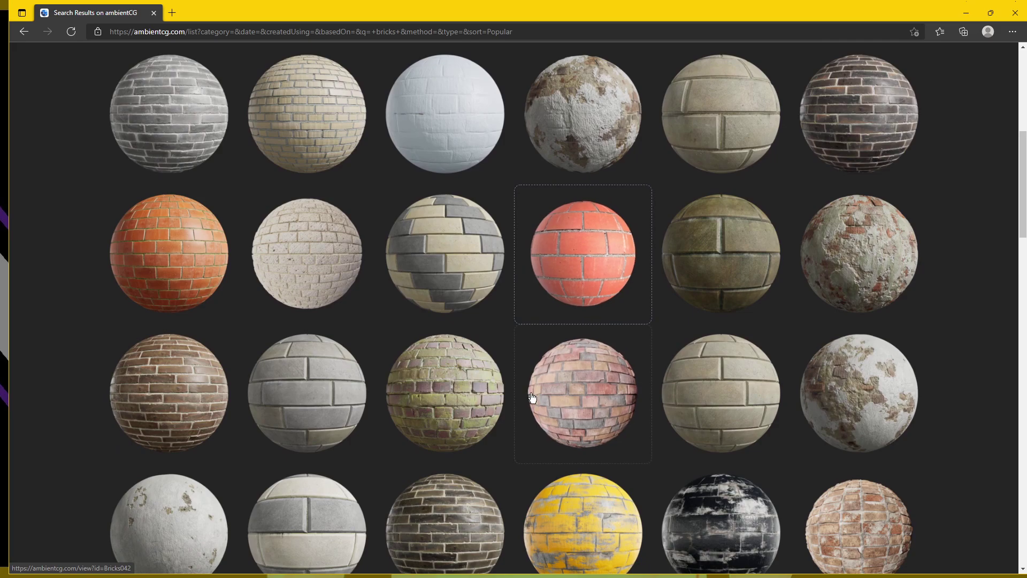
{"action": "scroll", "coordinate": [486, 405], "scroll_direction": "down", "scroll_amount": 4}
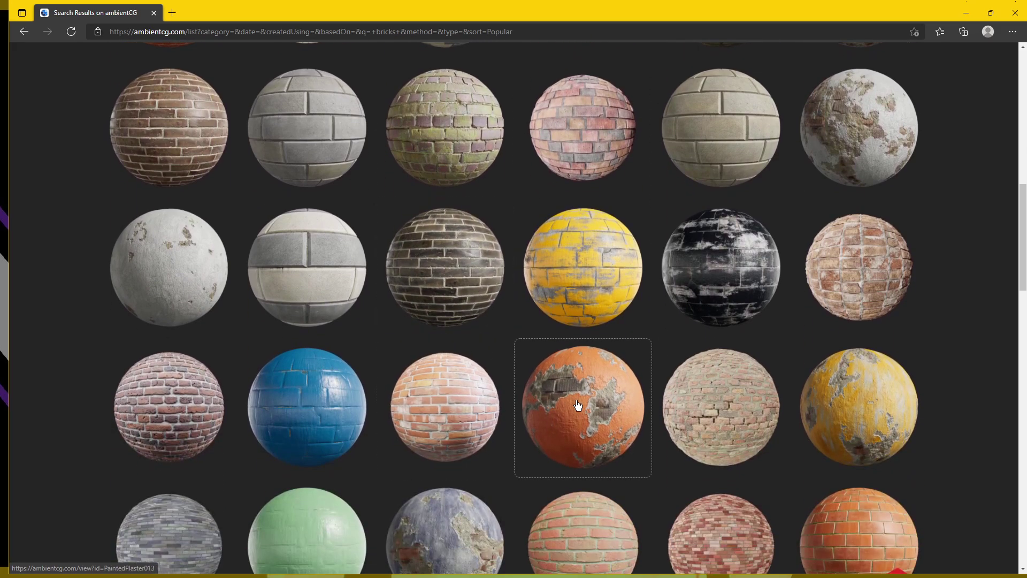
{"action": "scroll", "coordinate": [642, 364], "scroll_direction": "down", "scroll_amount": 2}
{"action": "scroll", "coordinate": [695, 407], "scroll_direction": "down", "scroll_amount": 3}
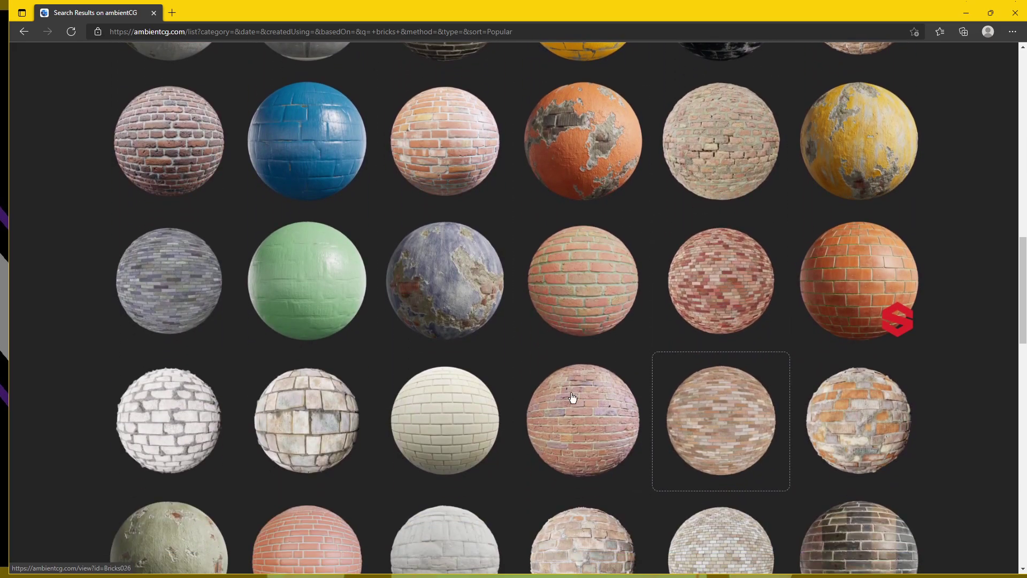
{"action": "scroll", "coordinate": [567, 406], "scroll_direction": "down", "scroll_amount": 5}
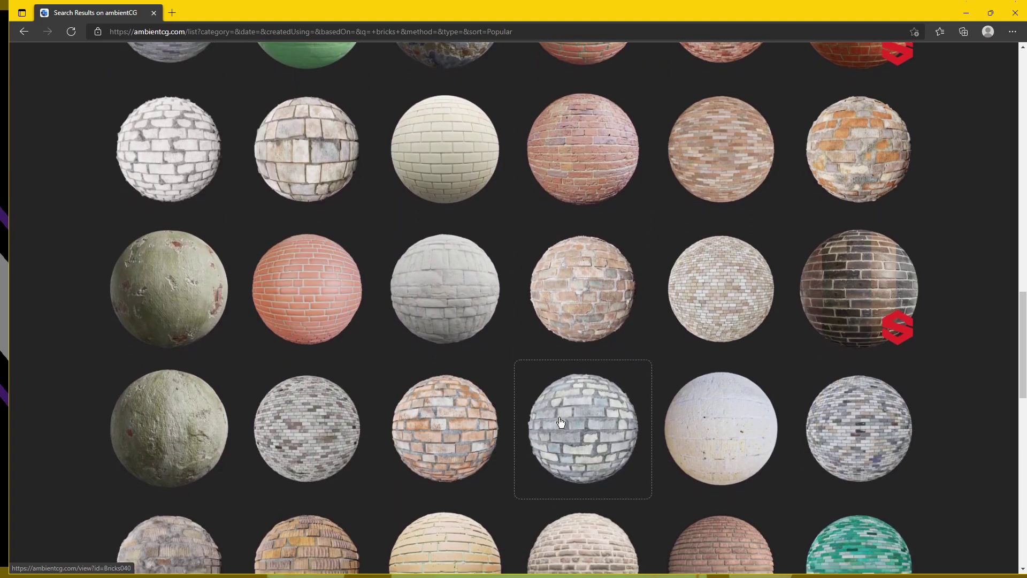
{"action": "scroll", "coordinate": [560, 419], "scroll_direction": "down", "scroll_amount": 4}
{"action": "scroll", "coordinate": [560, 399], "scroll_direction": "up", "scroll_amount": 20}
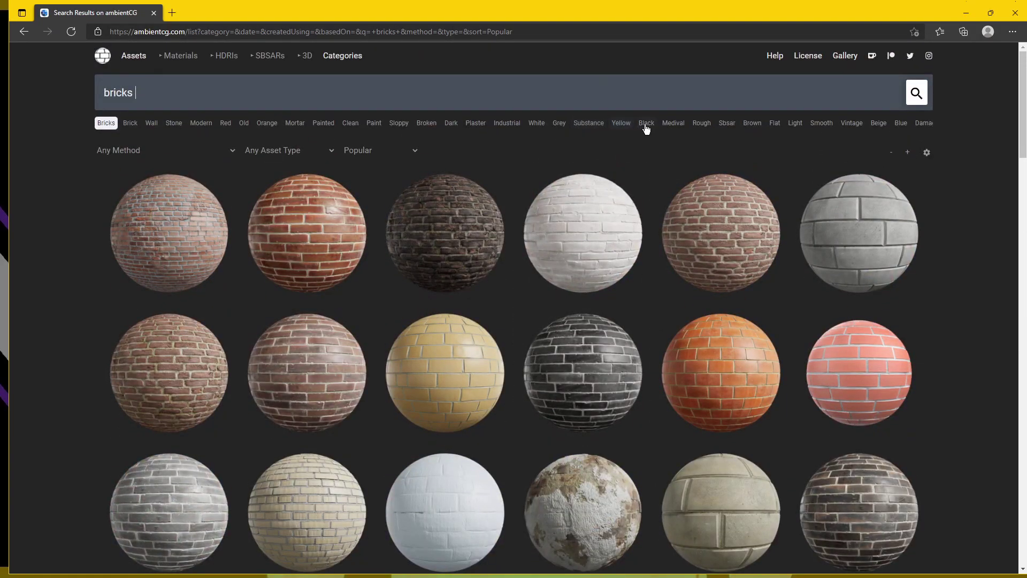
{"action": "left_click", "coordinate": [701, 123]}
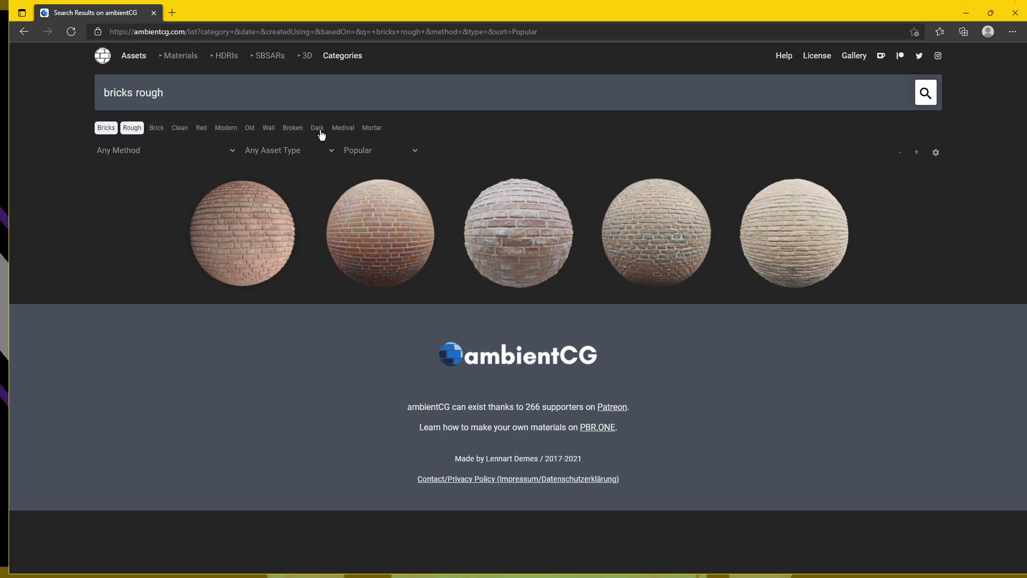
Clear the search query, filter the assets by Tiles and look through the tile materials.
{"action": "left_click_drag", "start_coordinate": [165, 94], "coordinate": [135, 95]}
{"action": "key", "text": "BackSpace"}
{"action": "key", "text": "BackSpace"}
{"action": "key", "text": "BackSpace"}
{"action": "key", "text": "BackSpace"}
{"action": "key", "text": "BackSpace"}
{"action": "key", "text": "BackSpace"}
{"action": "key", "text": "BackSpace"}
{"action": "key", "text": "BackSpace"}
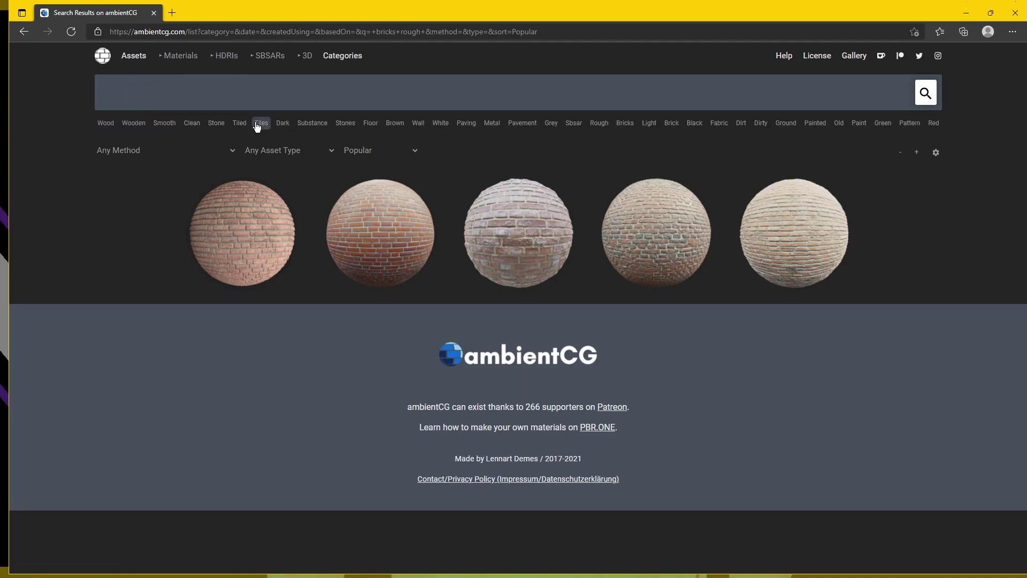
{"action": "left_click", "coordinate": [262, 124]}
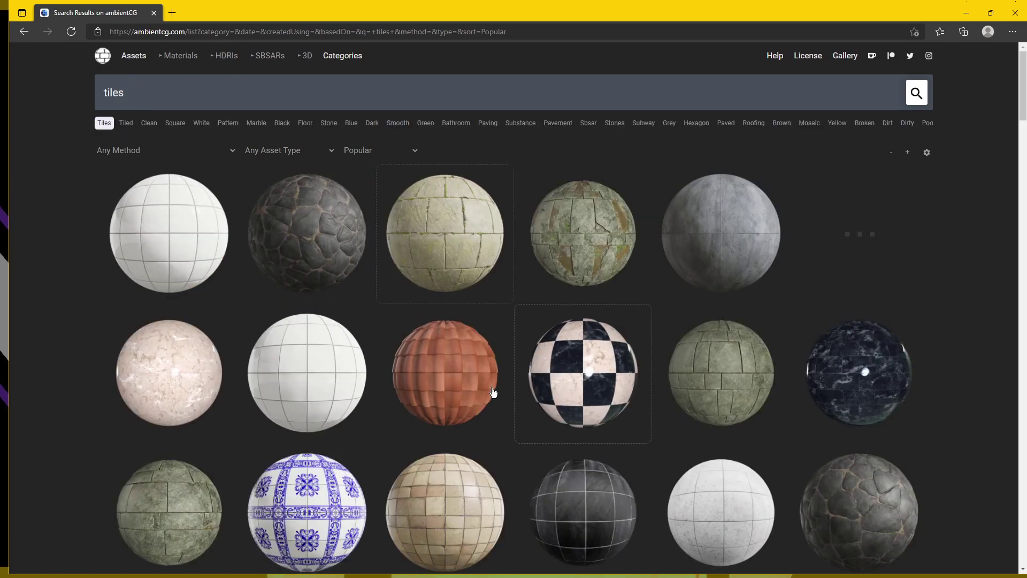
{"action": "scroll", "coordinate": [596, 429], "scroll_direction": "down", "scroll_amount": 5}
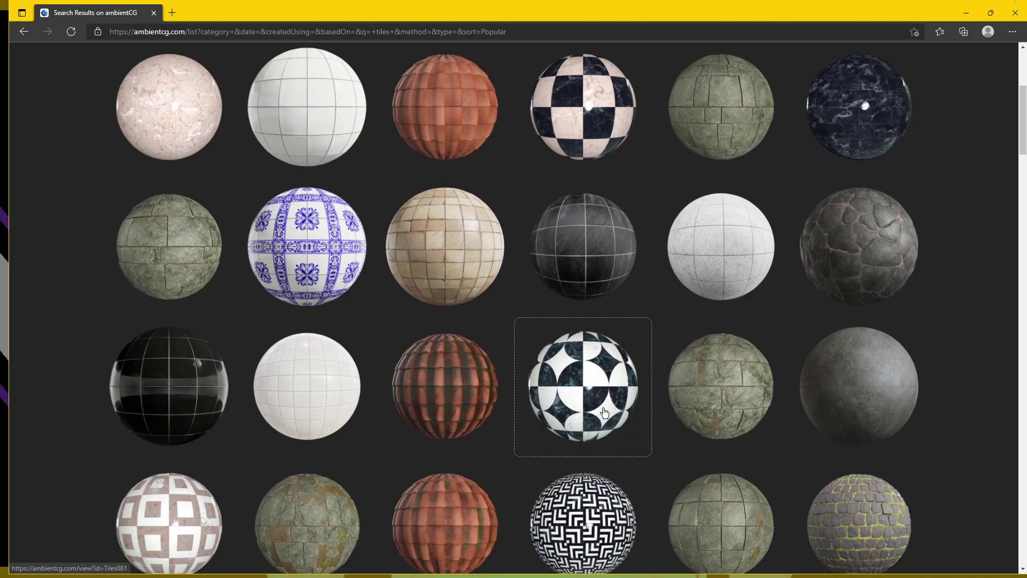
Clear the tiles query, filter the assets by Wood and look through the wood materials.
{"action": "scroll", "coordinate": [604, 412], "scroll_direction": "up", "scroll_amount": 5}
{"action": "scroll", "coordinate": [605, 412], "scroll_direction": "up", "scroll_amount": 1}
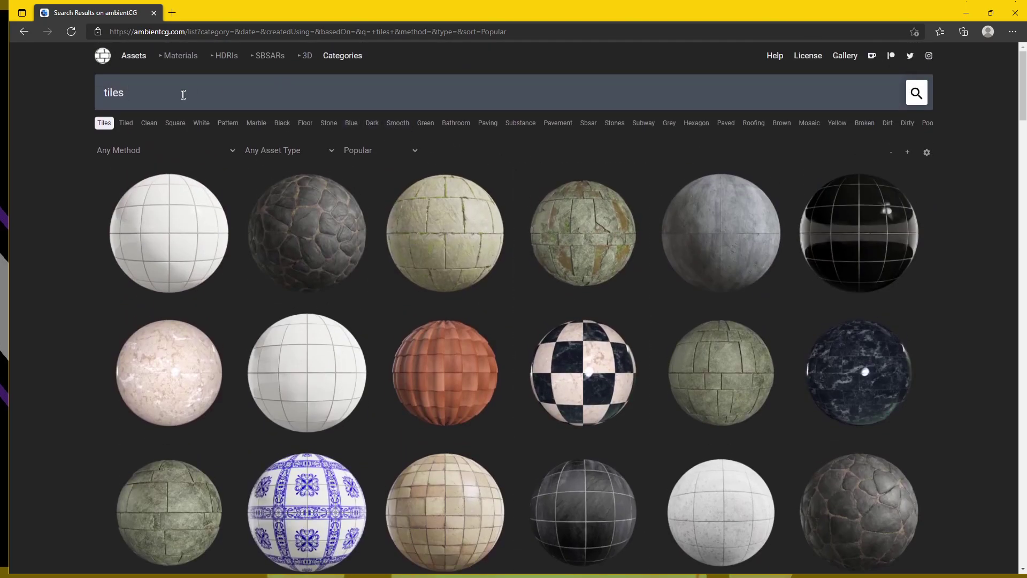
{"action": "key", "text": "BackSpace"}
{"action": "key", "text": "BackSpace"}
{"action": "key", "text": "BackSpace"}
{"action": "key", "text": "BackSpace"}
{"action": "key", "text": "BackSpace"}
{"action": "key", "text": "BackSpace"}
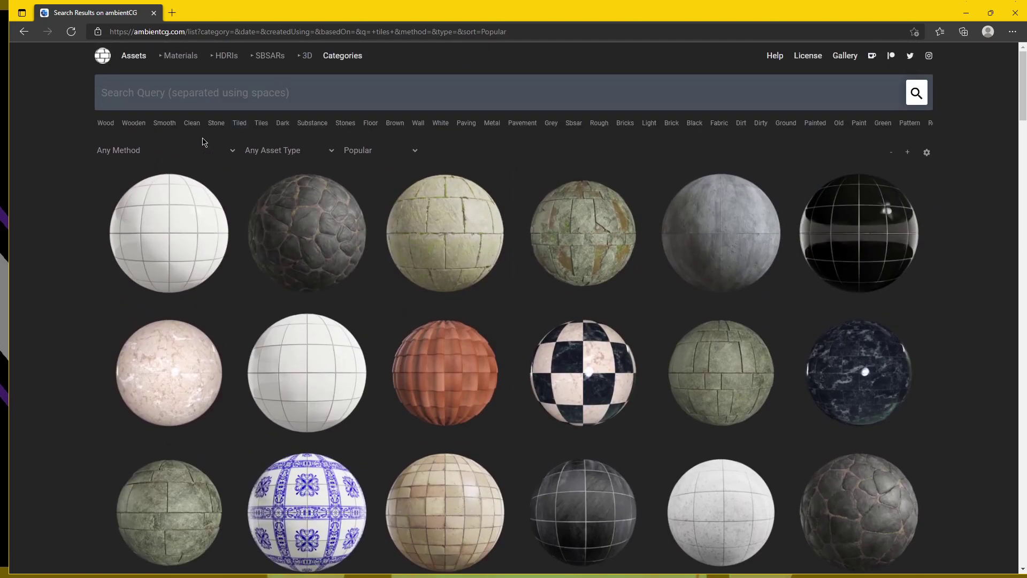
{"action": "left_click", "coordinate": [112, 129]}
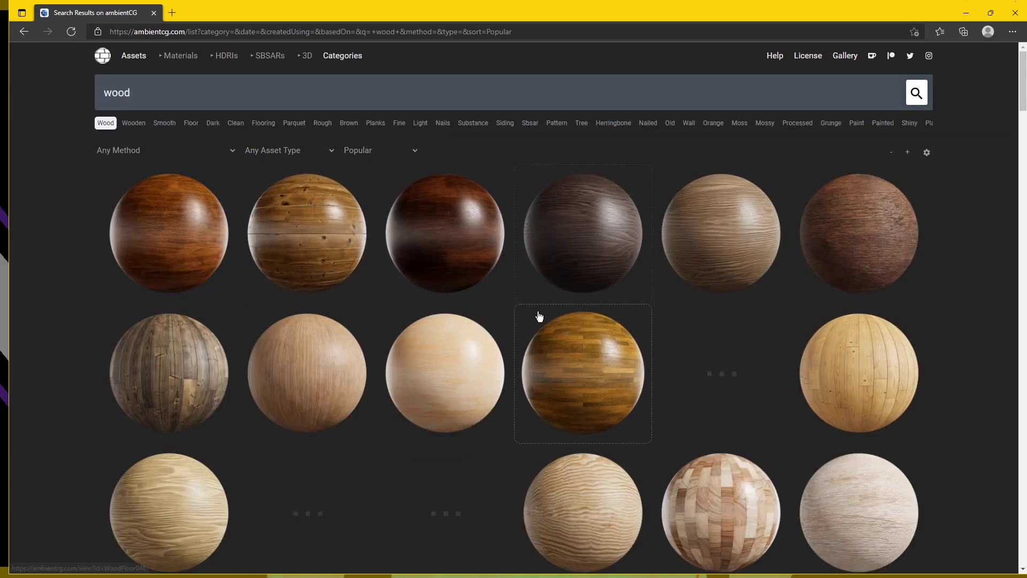
{"action": "scroll", "coordinate": [641, 349], "scroll_direction": "down", "scroll_amount": 5}
{"action": "scroll", "coordinate": [636, 358], "scroll_direction": "up", "scroll_amount": 5}
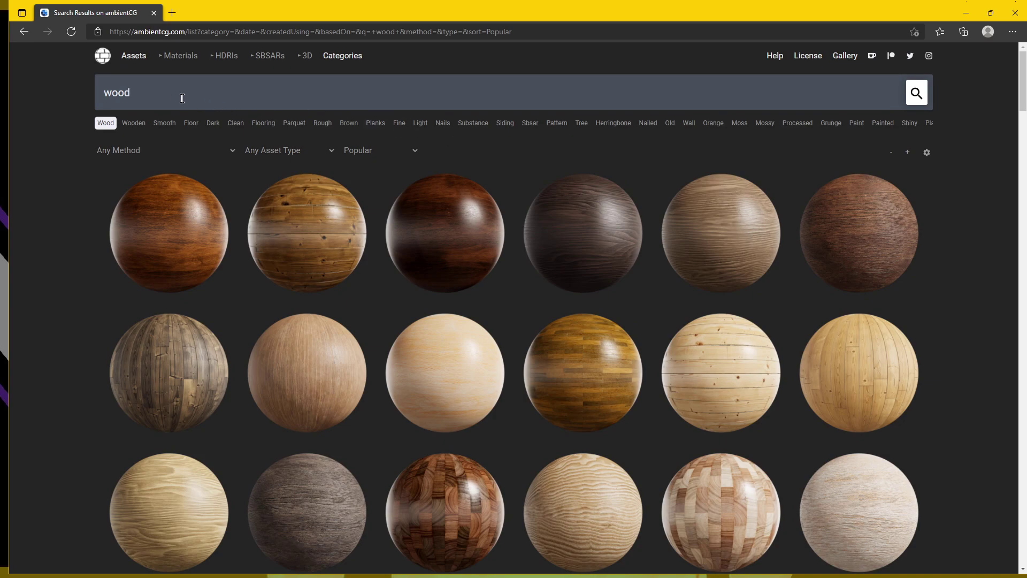
Search the ambientCG assets for "road" and look through the road materials.
{"action": "type", "text": "road"}
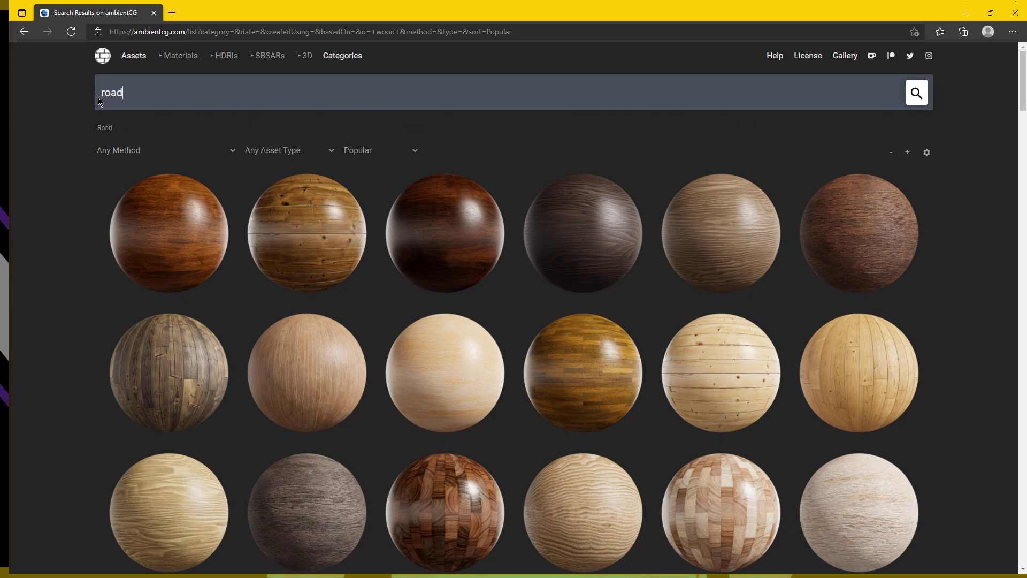
{"action": "key", "text": "Return"}
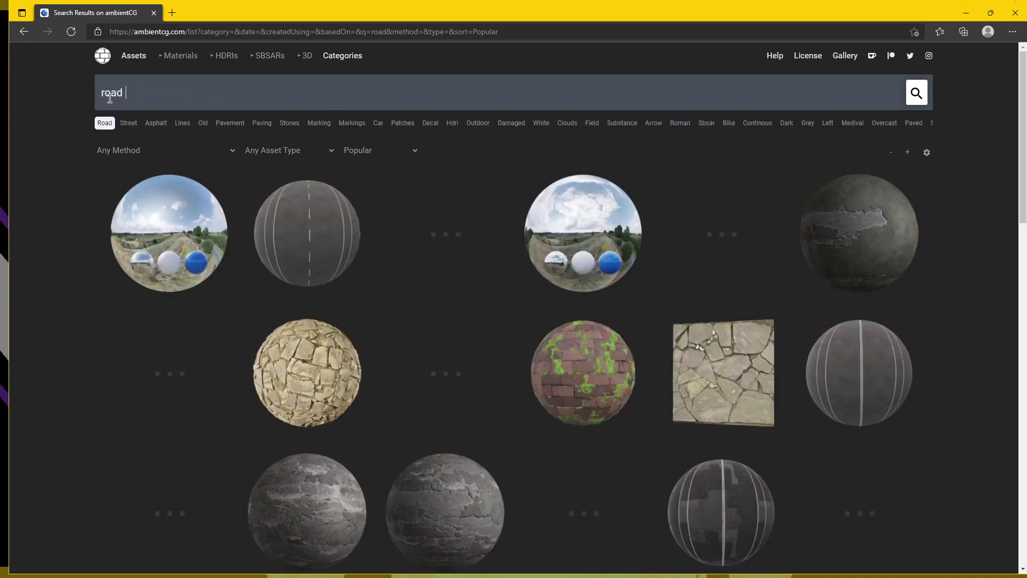
{"action": "scroll", "coordinate": [574, 341], "scroll_direction": "down", "scroll_amount": 2}
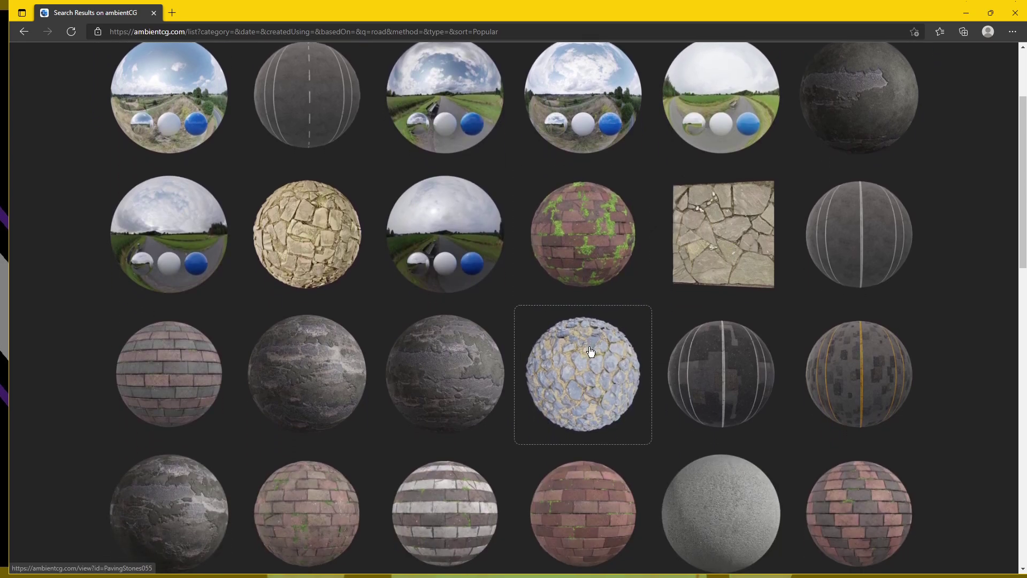
{"action": "scroll", "coordinate": [588, 360], "scroll_direction": "down", "scroll_amount": 4}
{"action": "scroll", "coordinate": [587, 363], "scroll_direction": "down", "scroll_amount": 1}
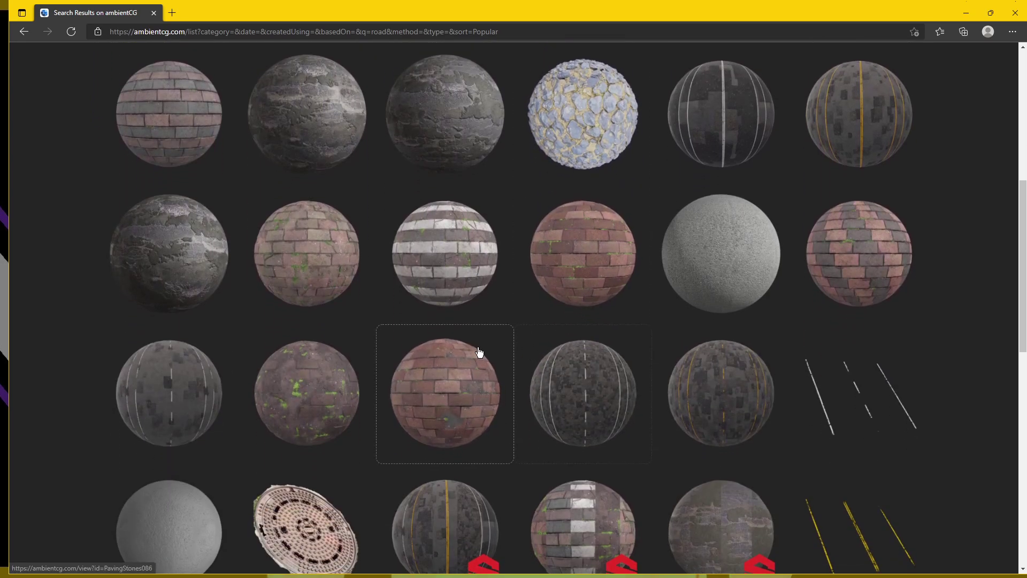
{"action": "scroll", "coordinate": [477, 348], "scroll_direction": "down", "scroll_amount": 2}
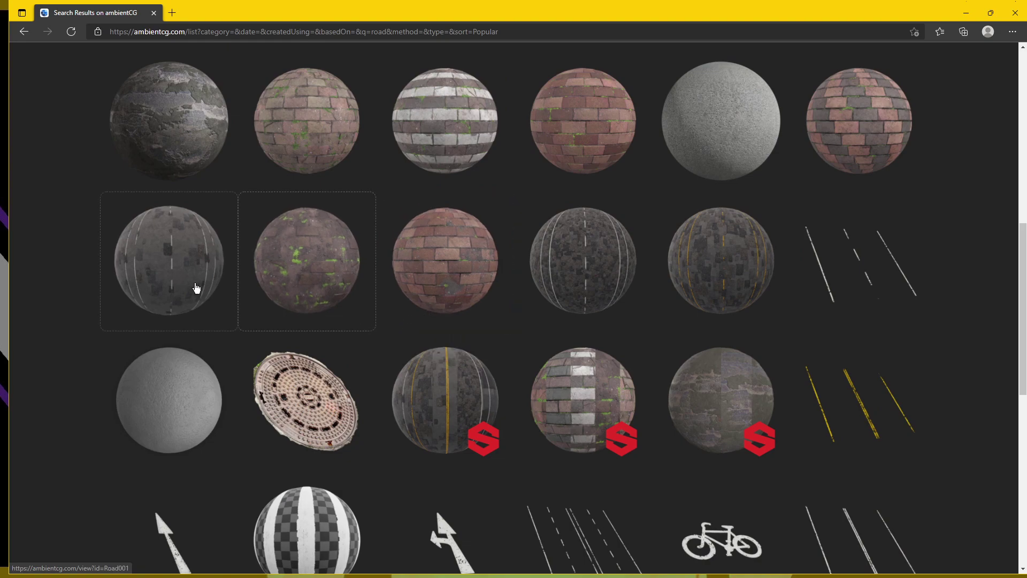
Open the Road 001 asset, download its 2K-PNG package and show the zip in its folder.
{"action": "left_click", "coordinate": [184, 271]}
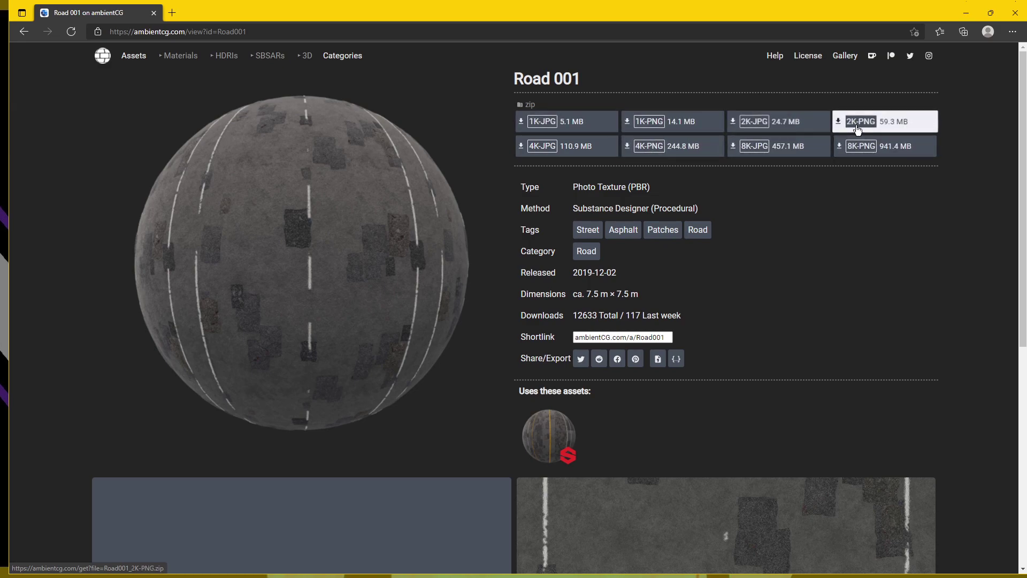
{"action": "mouse_move", "coordinate": [862, 128]}
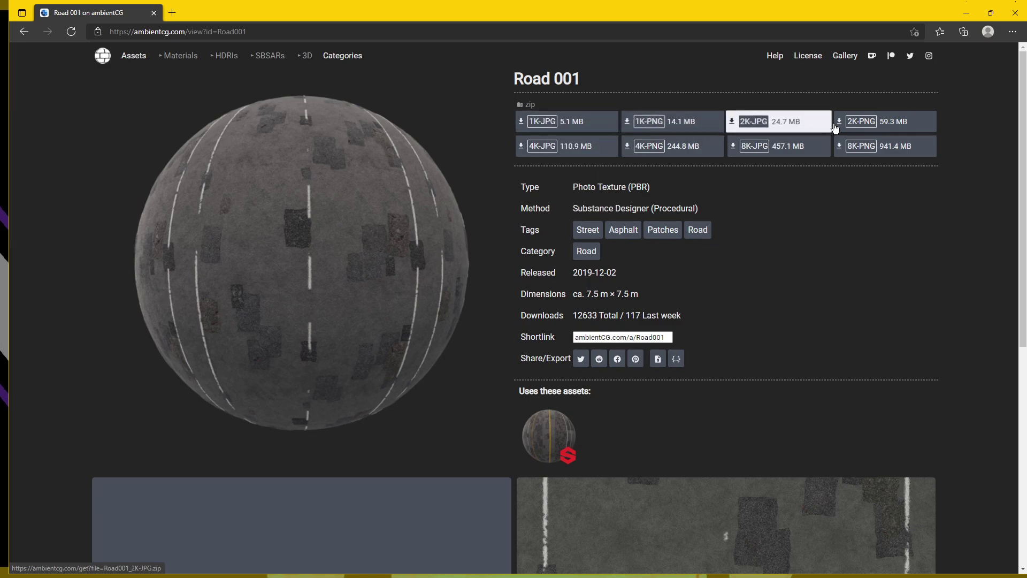
{"action": "left_click", "coordinate": [862, 127]}
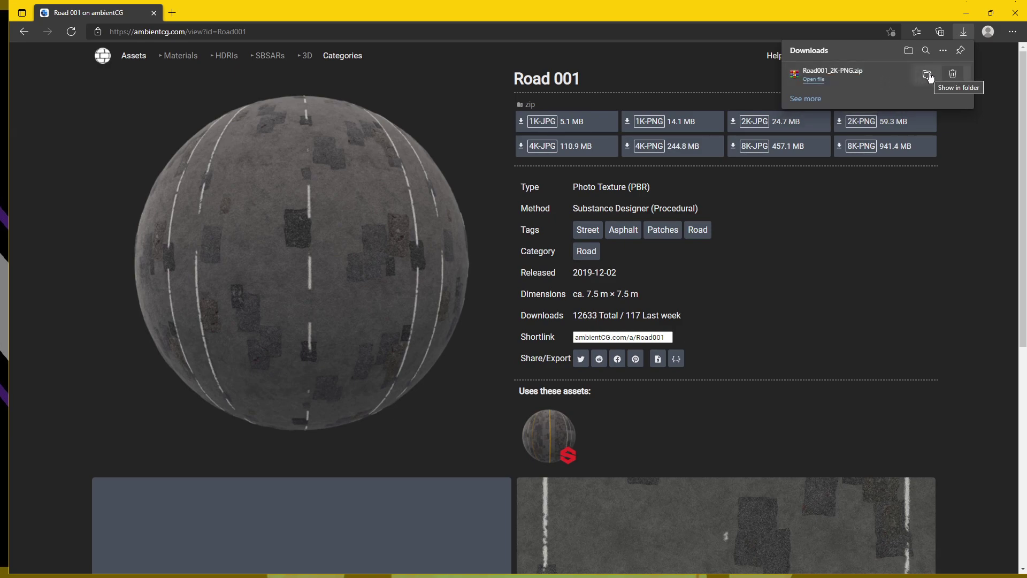
{"action": "left_click", "coordinate": [930, 77]}
Close the browser, move Road001_2K-PNG from Downloads to the desktop and close the folder window.
{"action": "left_click_drag", "start_coordinate": [869, 34], "coordinate": [1017, 55]}
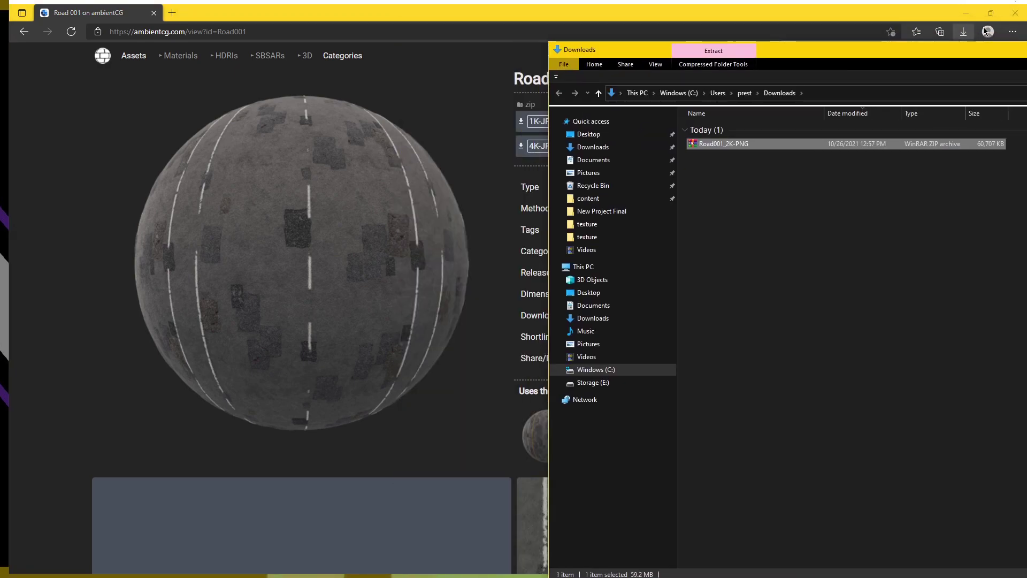
{"action": "left_click", "coordinate": [1015, 12]}
{"action": "left_click_drag", "start_coordinate": [922, 48], "coordinate": [536, 33]}
{"action": "left_click_drag", "start_coordinate": [306, 129], "coordinate": [924, 192]}
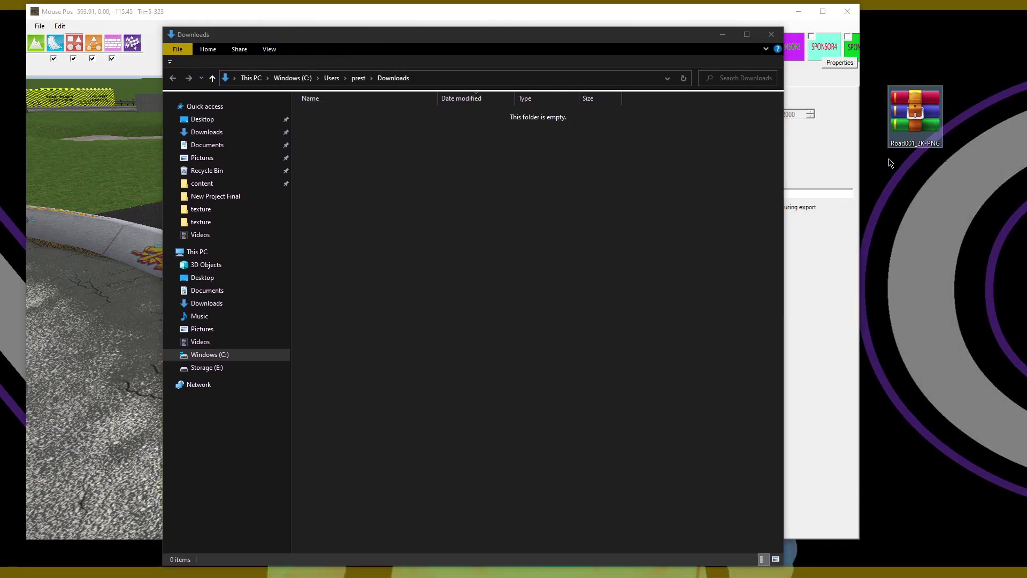
{"action": "left_click", "coordinate": [771, 34]}
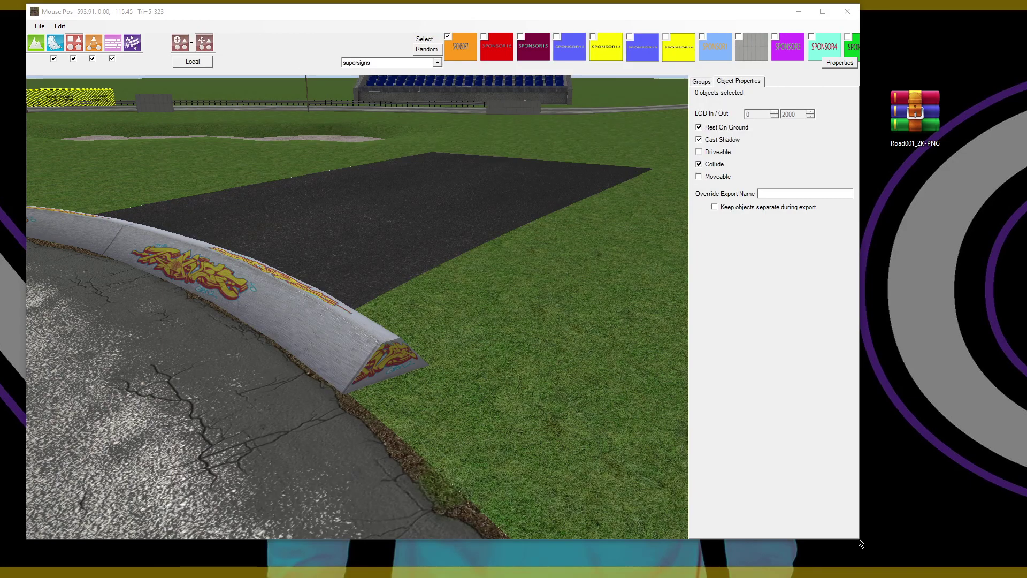
Shrink the Race Track Builder window and open the Road001_2K-PNG archive in WinRAR beside it.
{"action": "left_click_drag", "start_coordinate": [859, 542], "coordinate": [488, 343]}
{"action": "left_click_drag", "start_coordinate": [918, 131], "coordinate": [638, 213]}
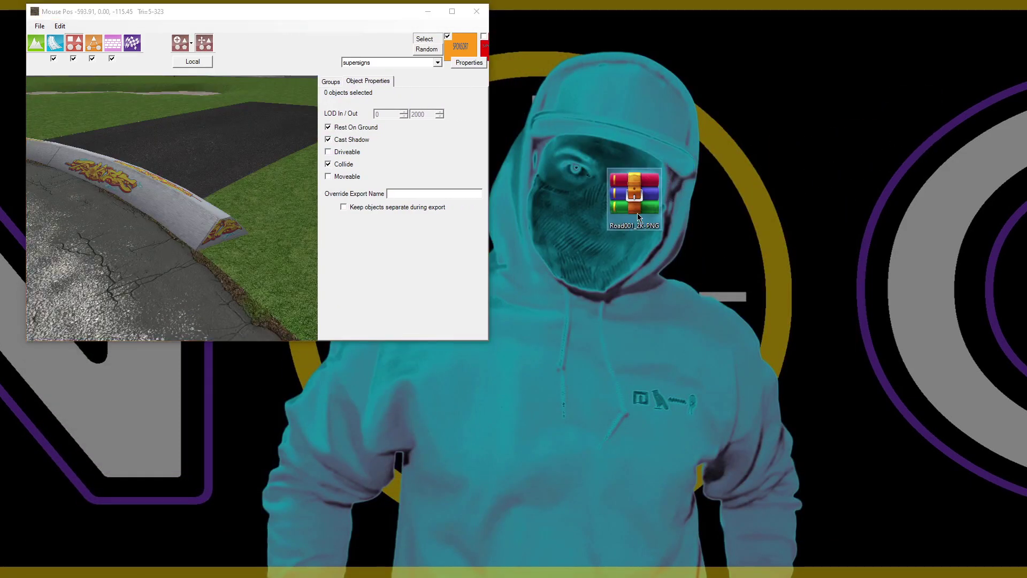
{"action": "double_click", "coordinate": [637, 214]}
{"action": "left_click", "coordinate": [704, 124]}
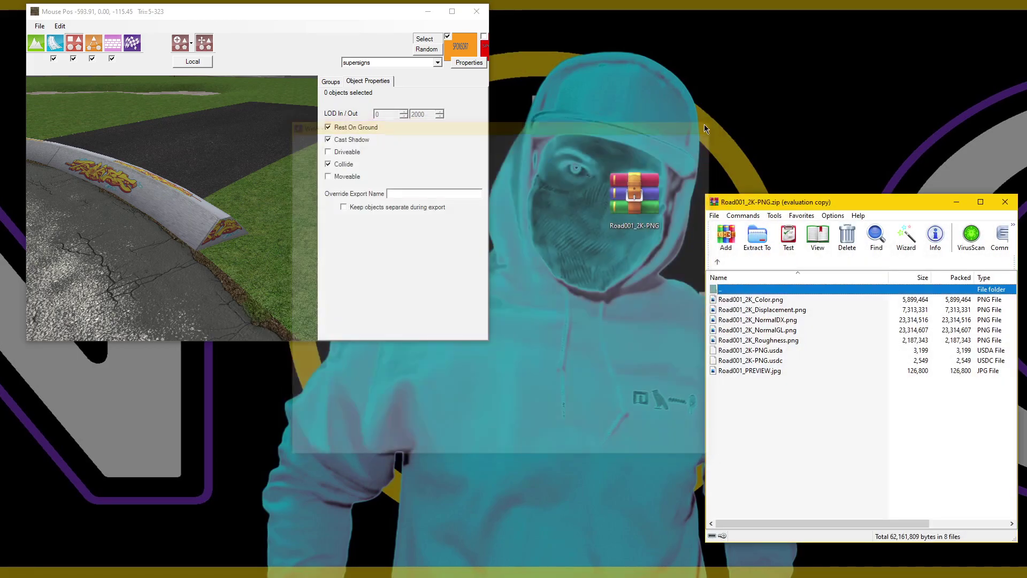
{"action": "left_click_drag", "start_coordinate": [867, 200], "coordinate": [790, 163]}
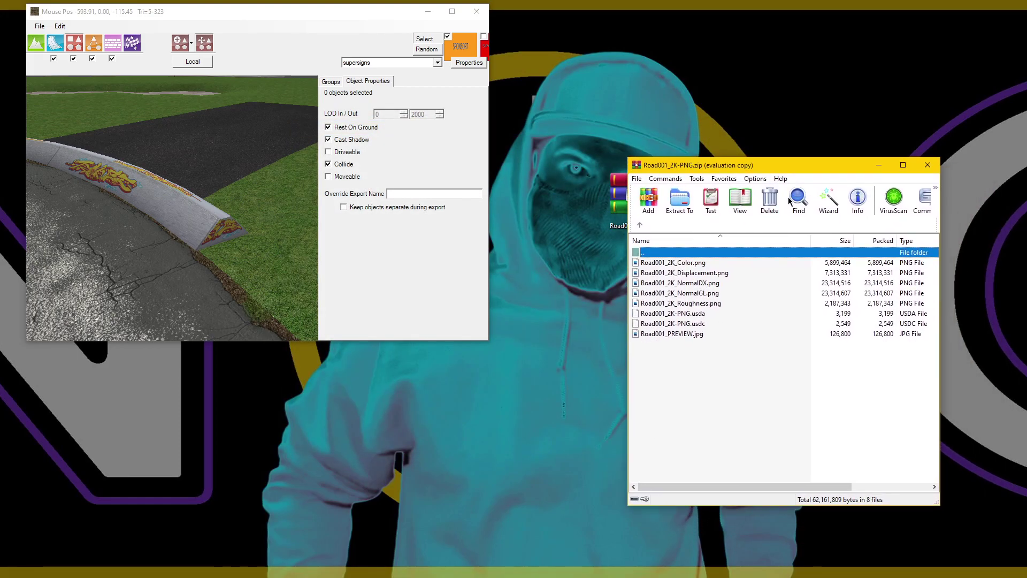
Examine the archive's Color, Displacement, NormalDX, NormalGL and Roughness texture files.
{"action": "left_click", "coordinate": [694, 284]}
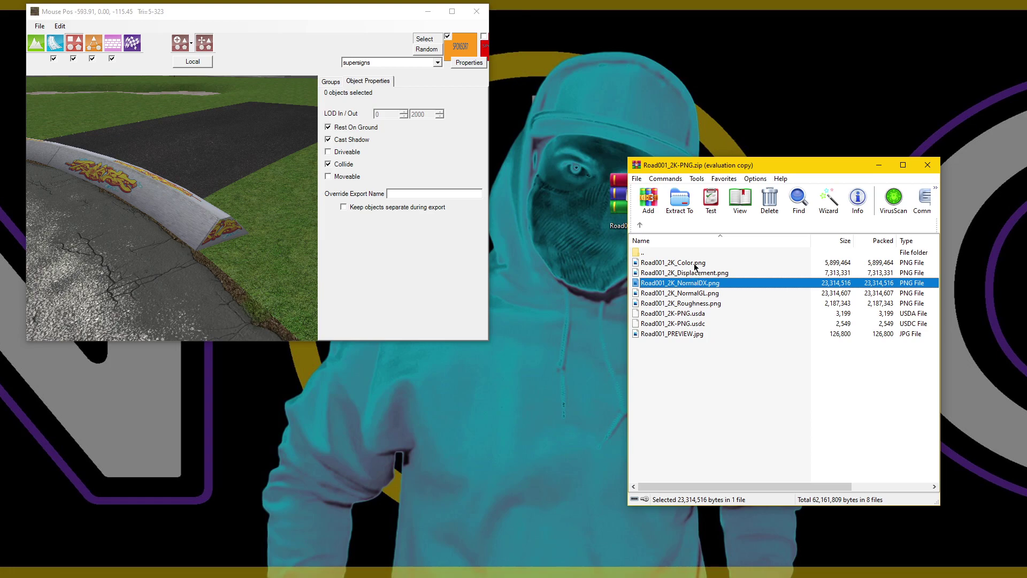
{"action": "left_click", "coordinate": [693, 264]}
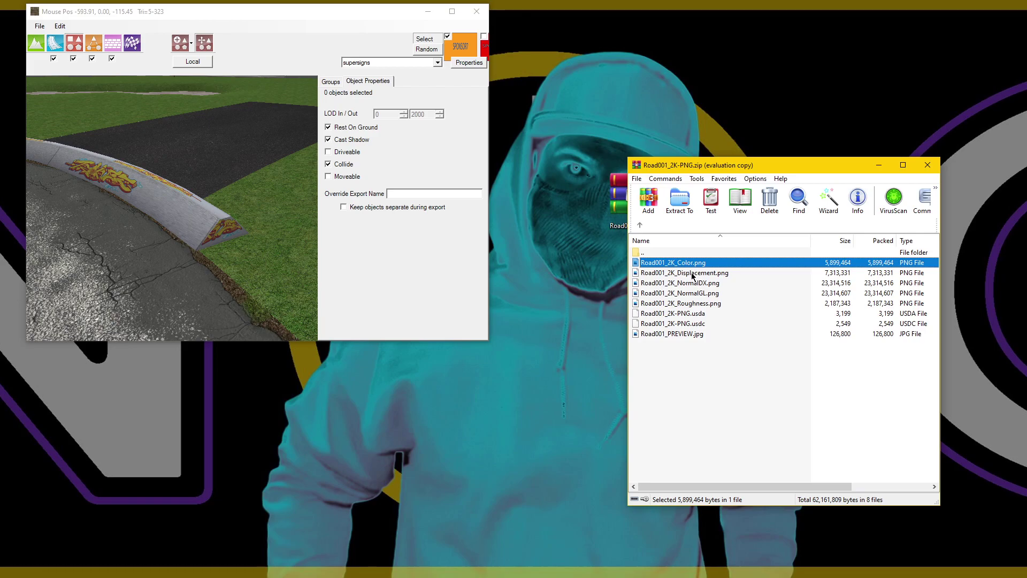
{"action": "left_click", "coordinate": [692, 273]}
{"action": "left_click", "coordinate": [695, 285]}
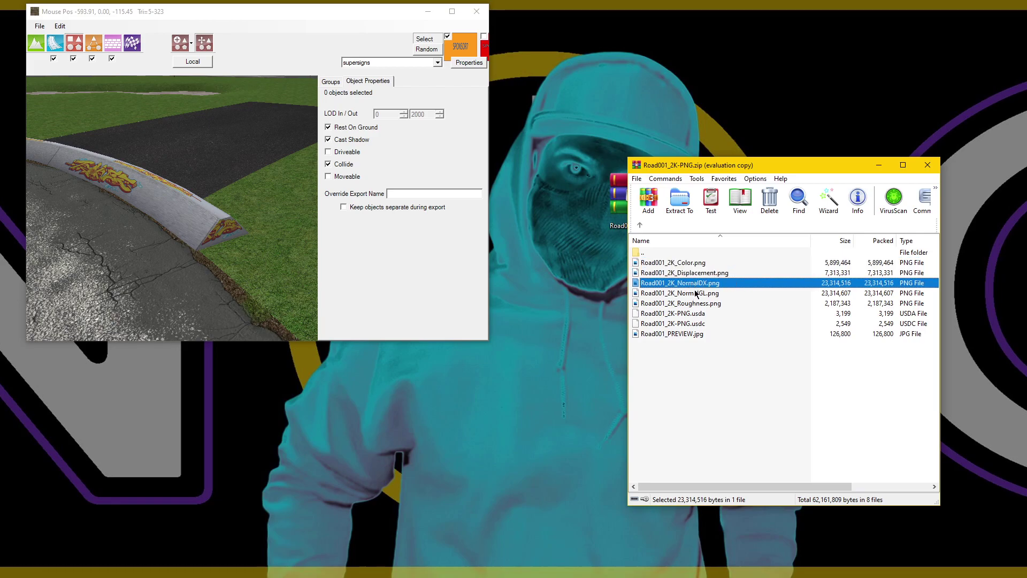
{"action": "left_click", "coordinate": [695, 296]}
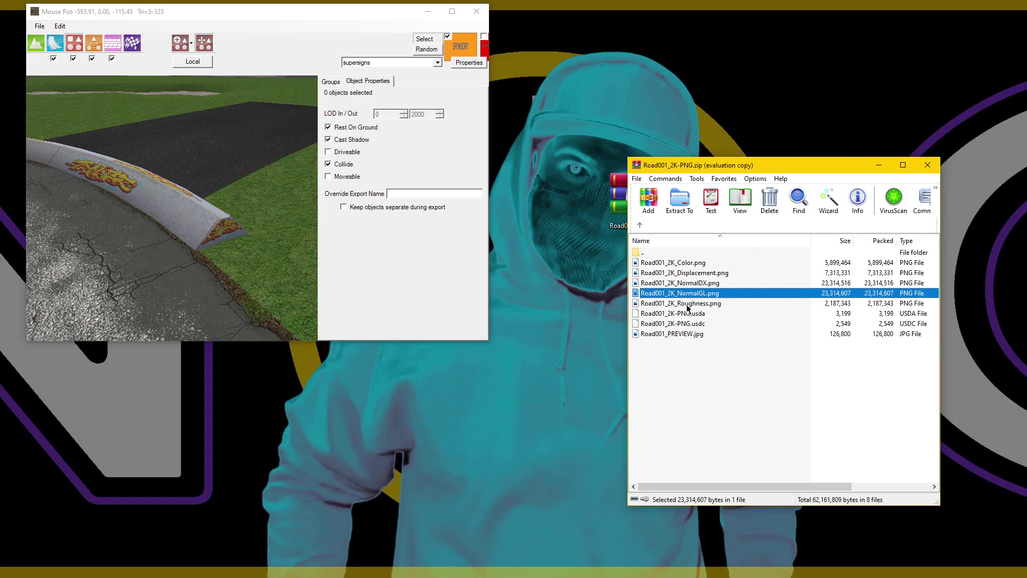
{"action": "left_click", "coordinate": [696, 305]}
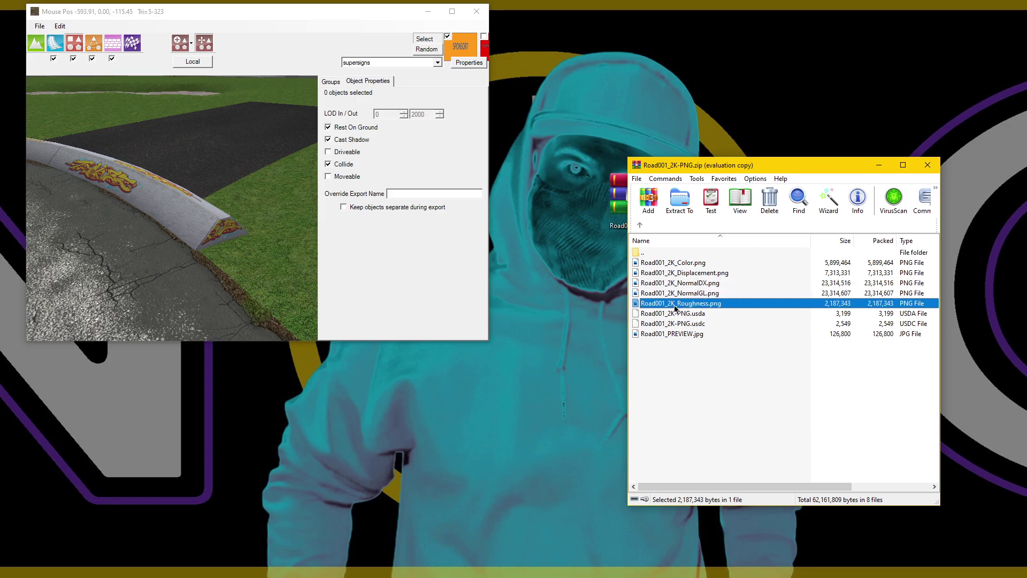
{"action": "left_click", "coordinate": [669, 265]}
{"action": "left_click", "coordinate": [672, 274]}
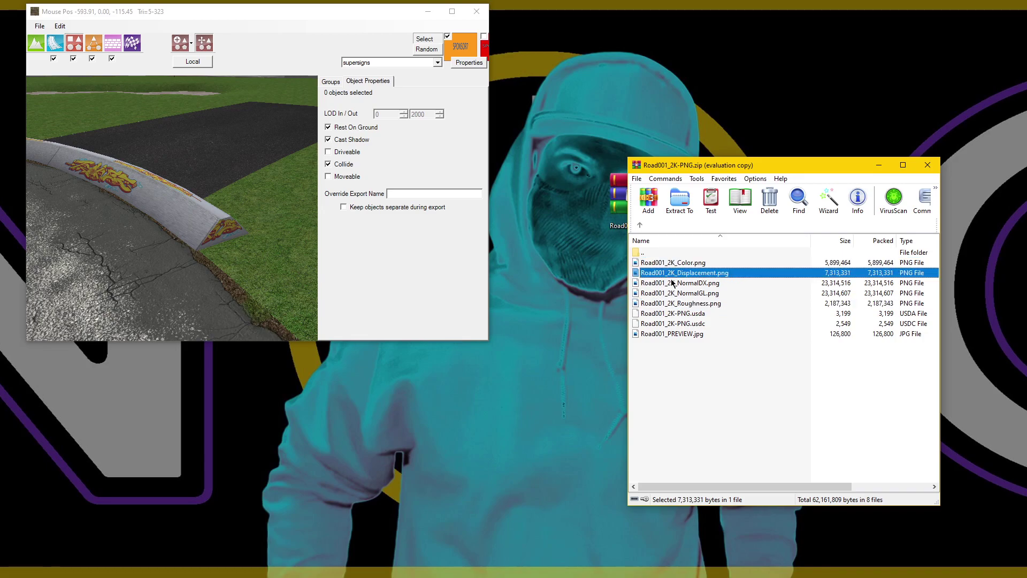
{"action": "left_click", "coordinate": [674, 285]}
{"action": "left_click", "coordinate": [672, 294]}
{"action": "left_click", "coordinate": [671, 305]}
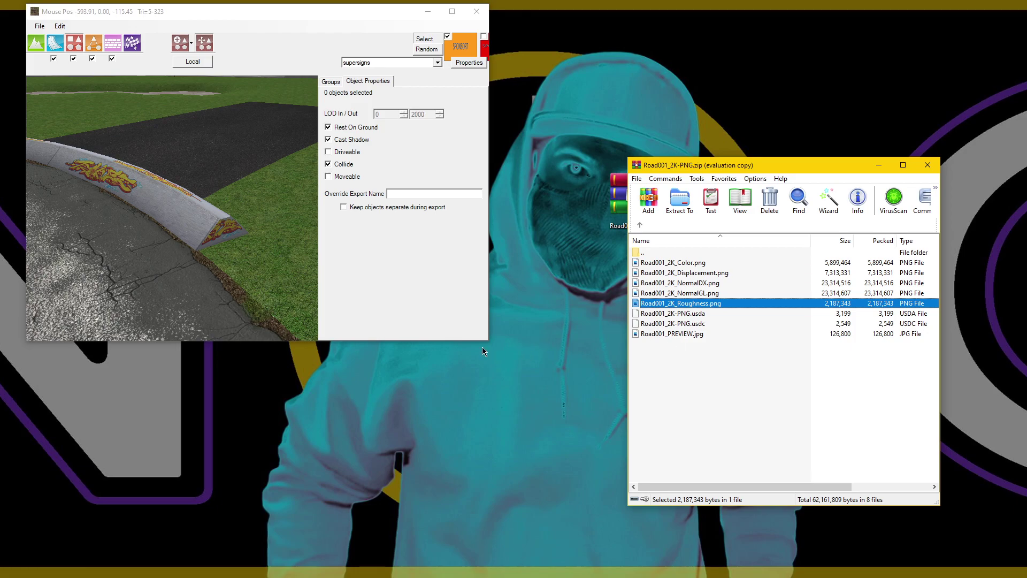
Enlarge Race Track Builder, open the materials list and show the textures of the Yorkshire Dales road tarmac material.
{"action": "left_click_drag", "start_coordinate": [489, 340], "coordinate": [703, 465]}
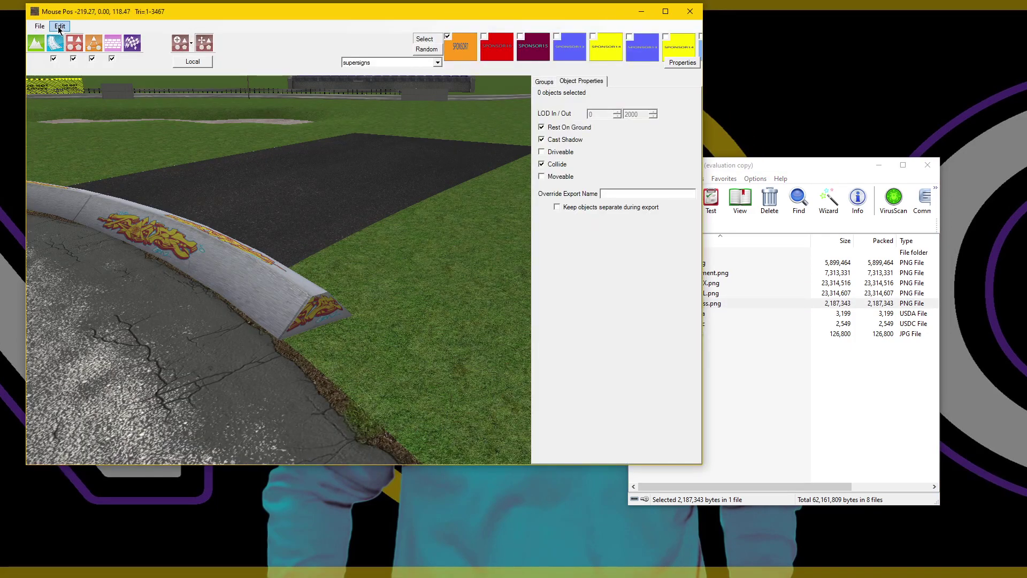
{"action": "left_click", "coordinate": [58, 28]}
{"action": "left_click", "coordinate": [96, 66]}
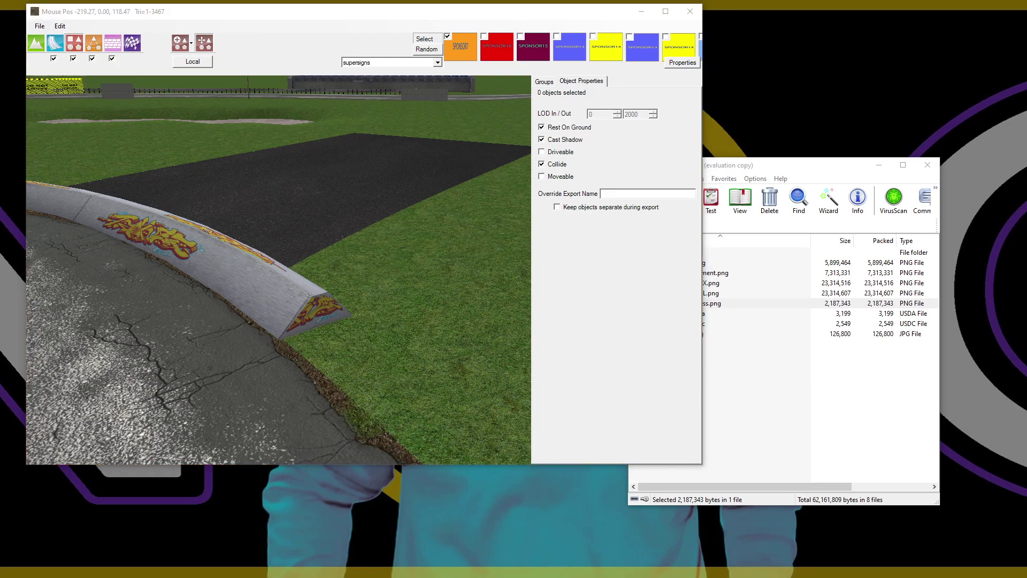
{"action": "scroll", "coordinate": [147, 321], "scroll_direction": "down", "scroll_amount": 5}
{"action": "left_click", "coordinate": [146, 400]}
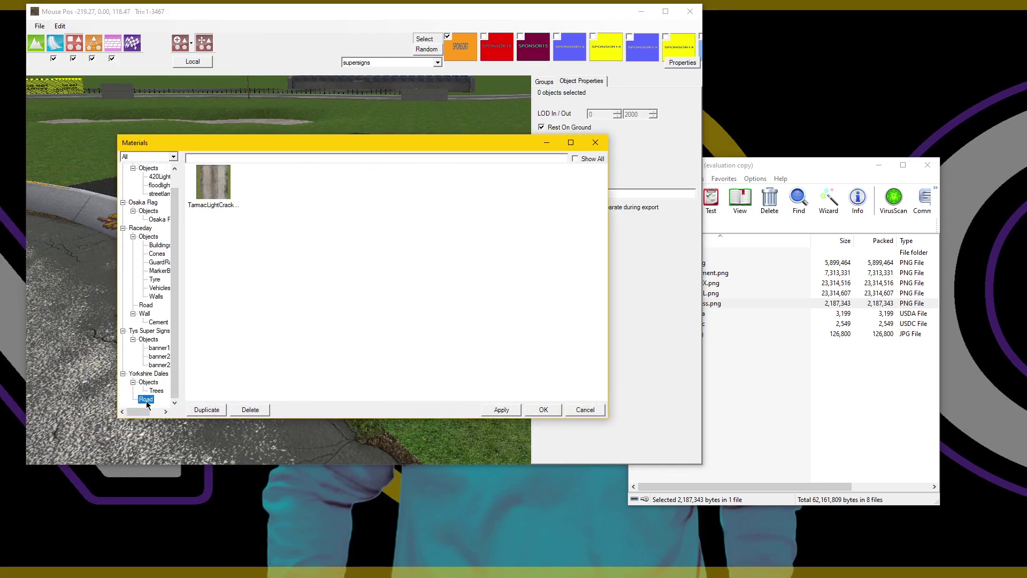
{"action": "left_click", "coordinate": [235, 205]}
{"action": "left_click", "coordinate": [233, 285]}
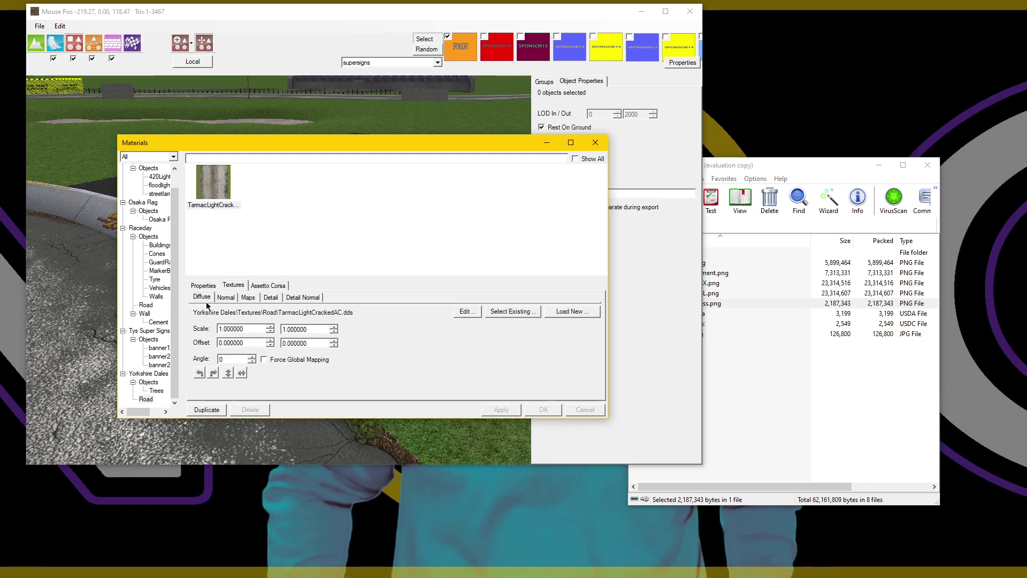
Review the tarmac material's Normal, Maps, Detail and Detail Normal textures.
{"action": "left_click", "coordinate": [226, 297]}
{"action": "left_click", "coordinate": [249, 297]}
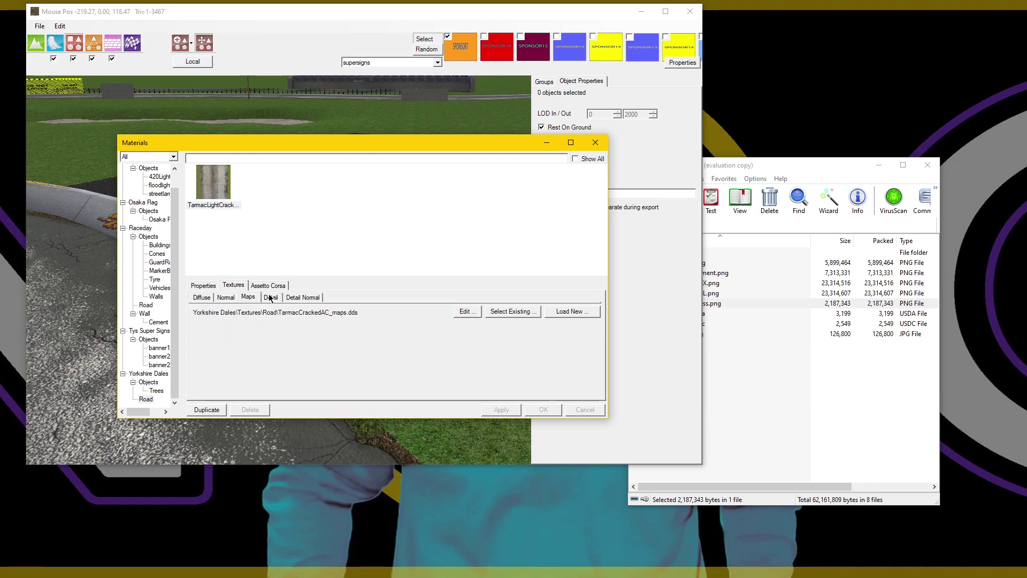
{"action": "left_click", "coordinate": [270, 298]}
{"action": "left_click", "coordinate": [296, 300]}
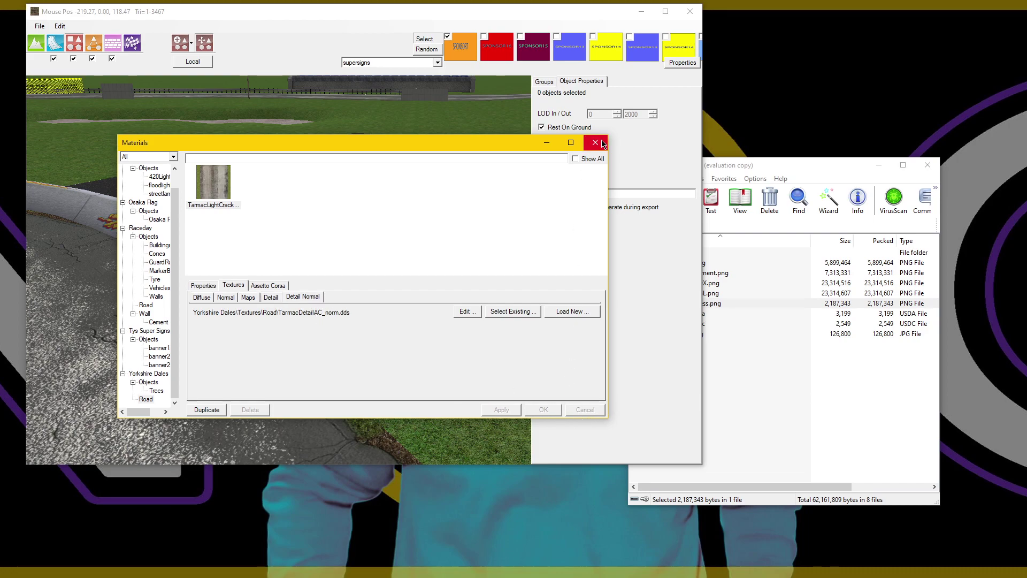
Return to the WinRAR archive and review its Displacement, NormalDX, NormalGL and Roughness files.
{"action": "left_click", "coordinate": [742, 368]}
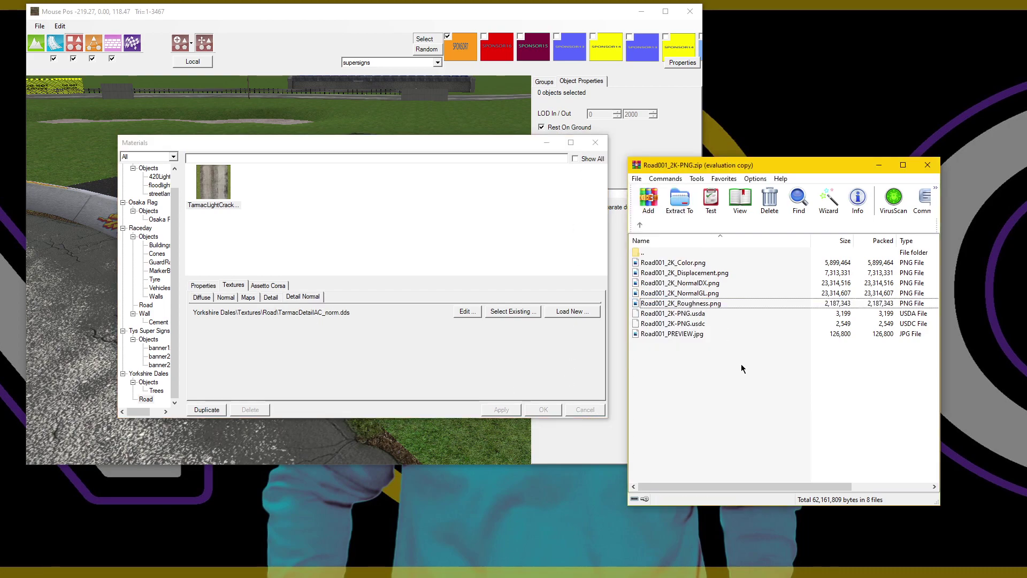
{"action": "left_click", "coordinate": [694, 273]}
{"action": "left_click", "coordinate": [694, 283]}
{"action": "left_click", "coordinate": [694, 296]}
{"action": "left_click", "coordinate": [694, 303]}
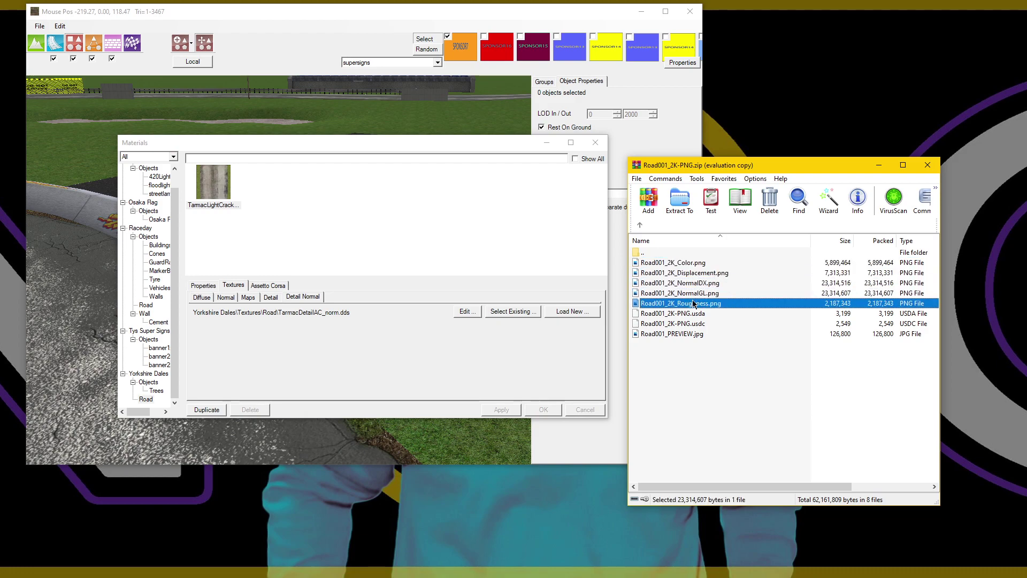
Compare the archive's maps with the tarmac material's Diffuse, Normal, Maps, Detail and Detail Normal textures in Race Track Builder.
{"action": "left_click", "coordinate": [206, 298]}
{"action": "left_click", "coordinate": [227, 298]}
{"action": "left_click", "coordinate": [248, 297]}
{"action": "left_click", "coordinate": [271, 298]}
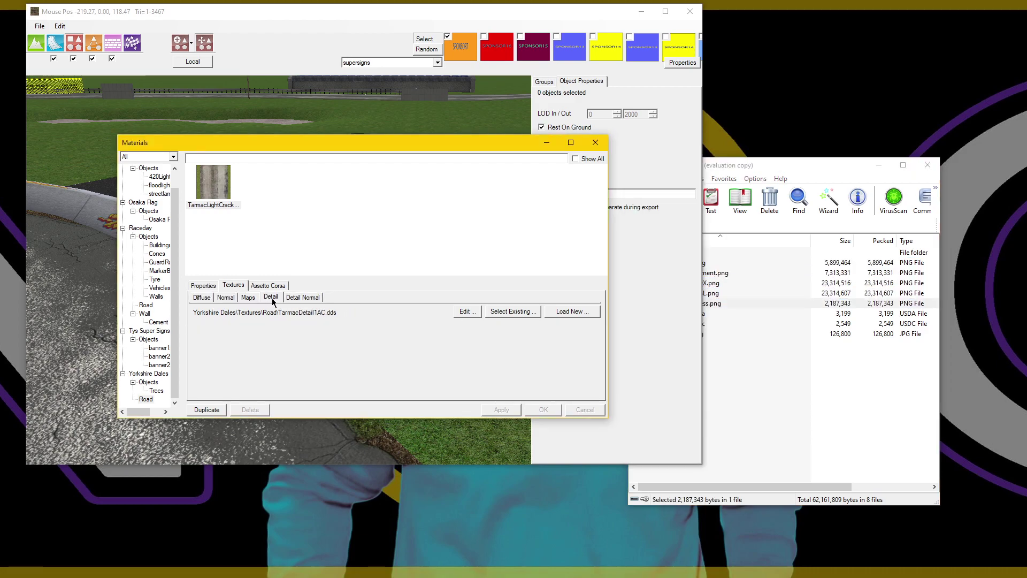
{"action": "left_click", "coordinate": [303, 297]}
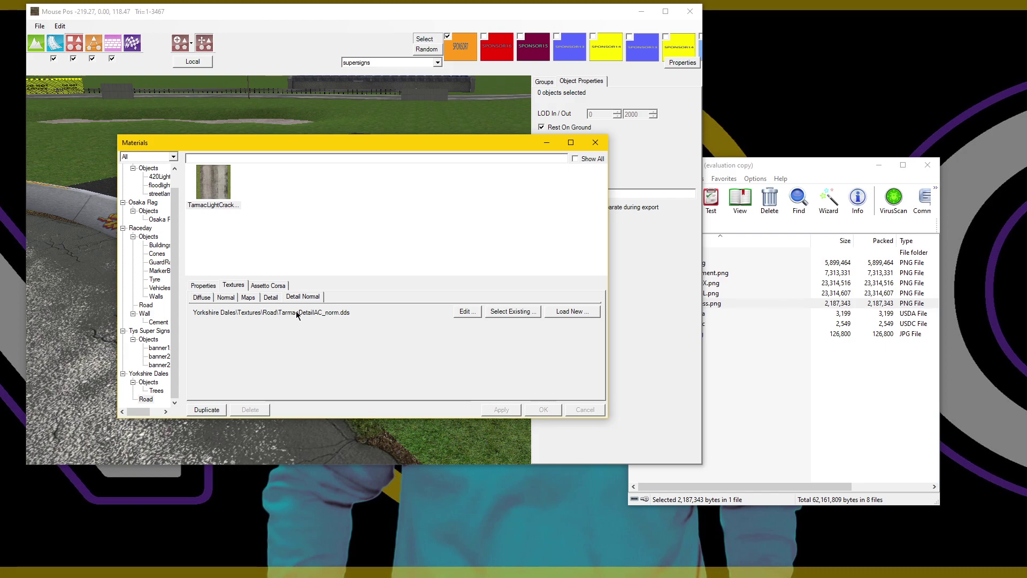
Compare the archive's Roughness map with the tarmac material's Detail Normal, Detail and Normal textures, and close the materials list.
{"action": "left_click", "coordinate": [708, 373]}
{"action": "left_click", "coordinate": [684, 304]}
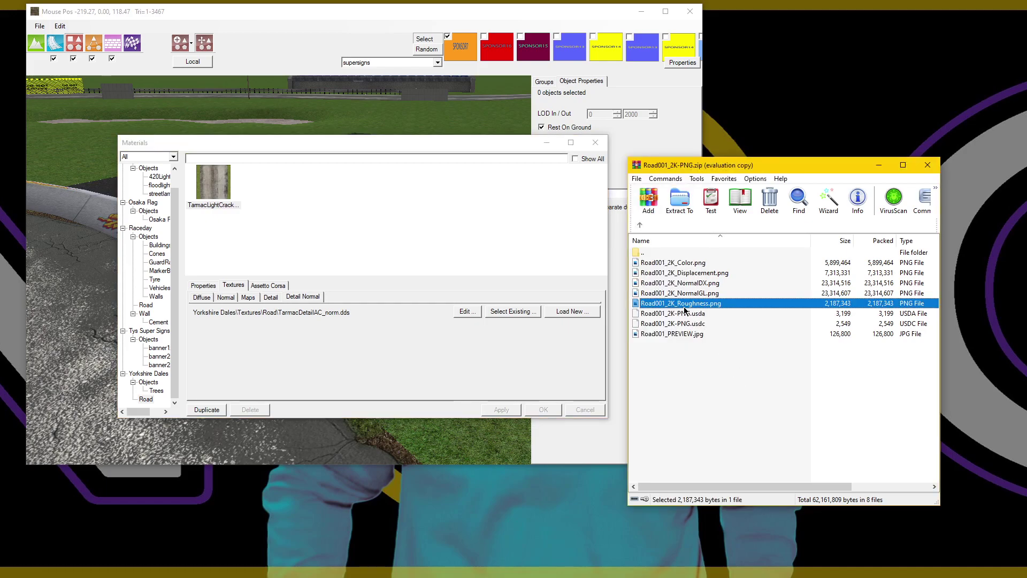
{"action": "left_click", "coordinate": [299, 298]}
{"action": "left_click", "coordinate": [271, 298]}
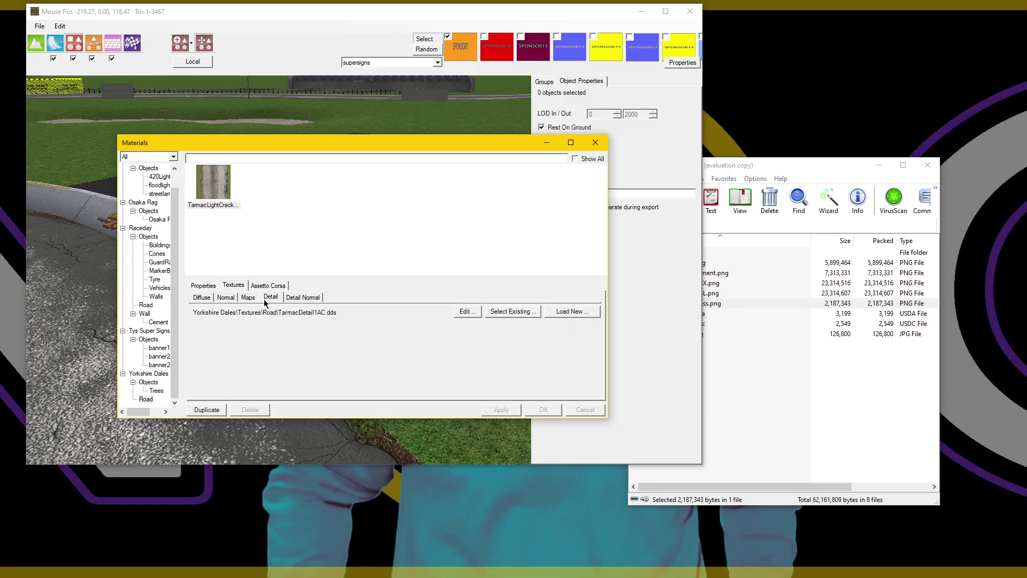
{"action": "left_click", "coordinate": [225, 298]}
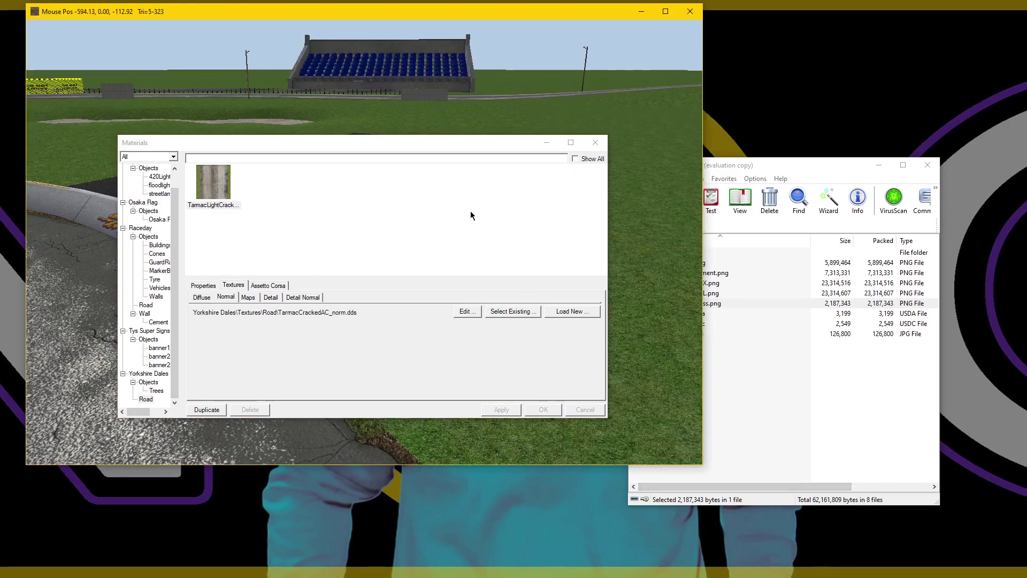
{"action": "left_click", "coordinate": [595, 142]}
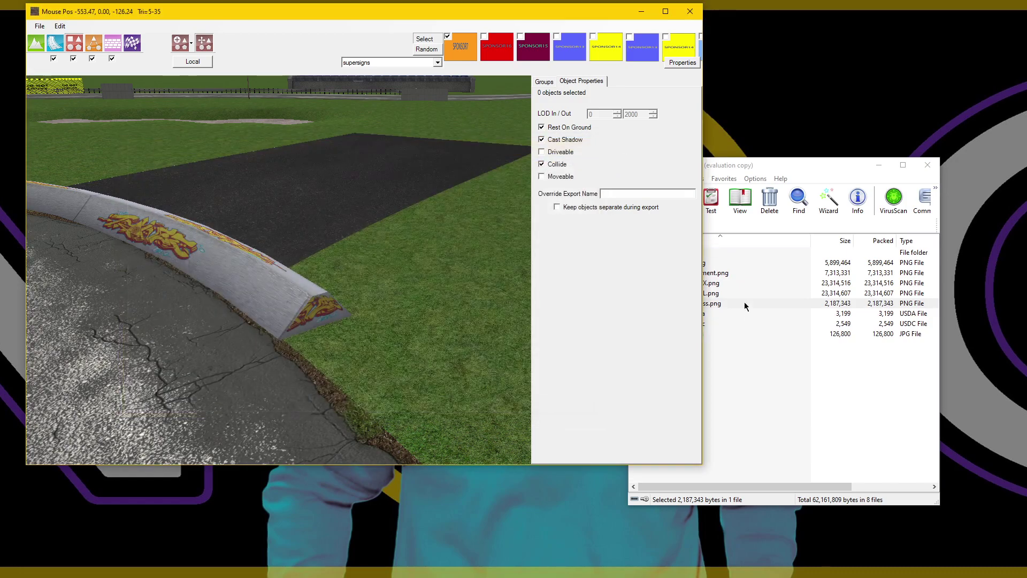
Extract the Color, Displacement, NormalDX, NormalGL and Roughness PNG files from the Road001_2K-PNG archive to the desktop and close the archive.
{"action": "left_click", "coordinate": [769, 224]}
{"action": "left_click_drag", "start_coordinate": [765, 165], "coordinate": [639, 186]}
{"action": "left_click", "coordinate": [590, 324]}
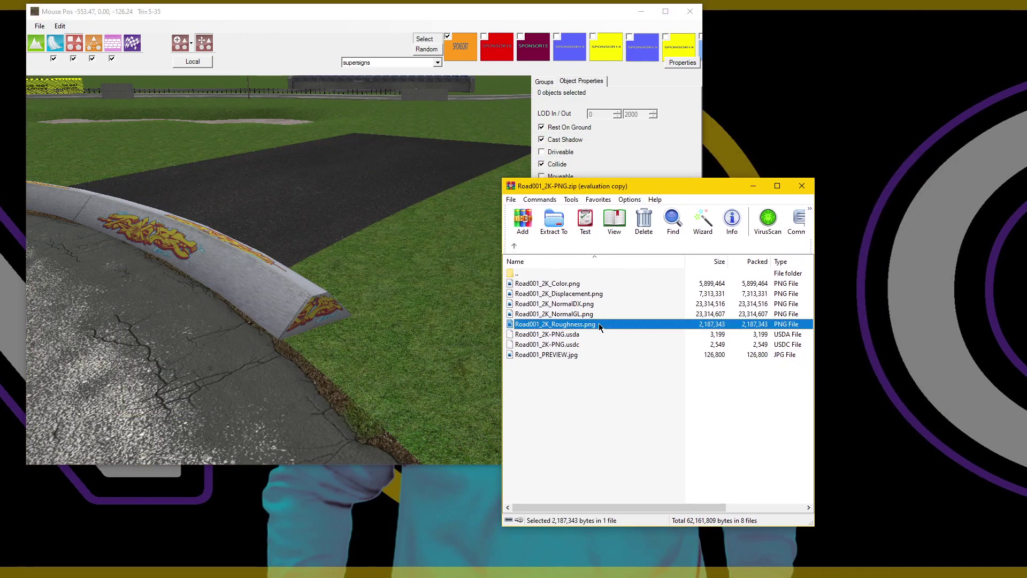
{"action": "left_click", "coordinate": [573, 283], "text": "shift"}
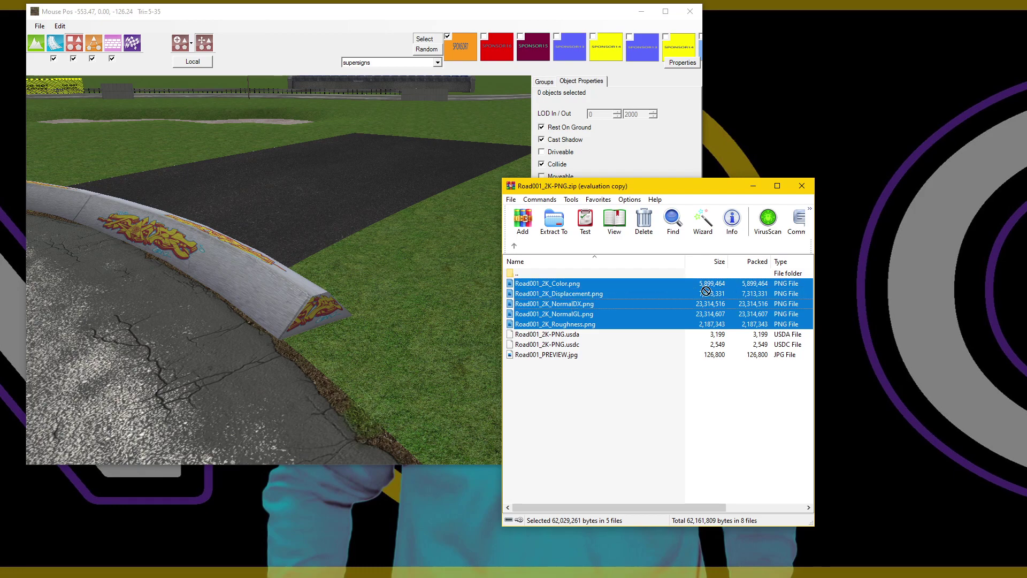
{"action": "left_click_drag", "start_coordinate": [706, 290], "coordinate": [883, 218]}
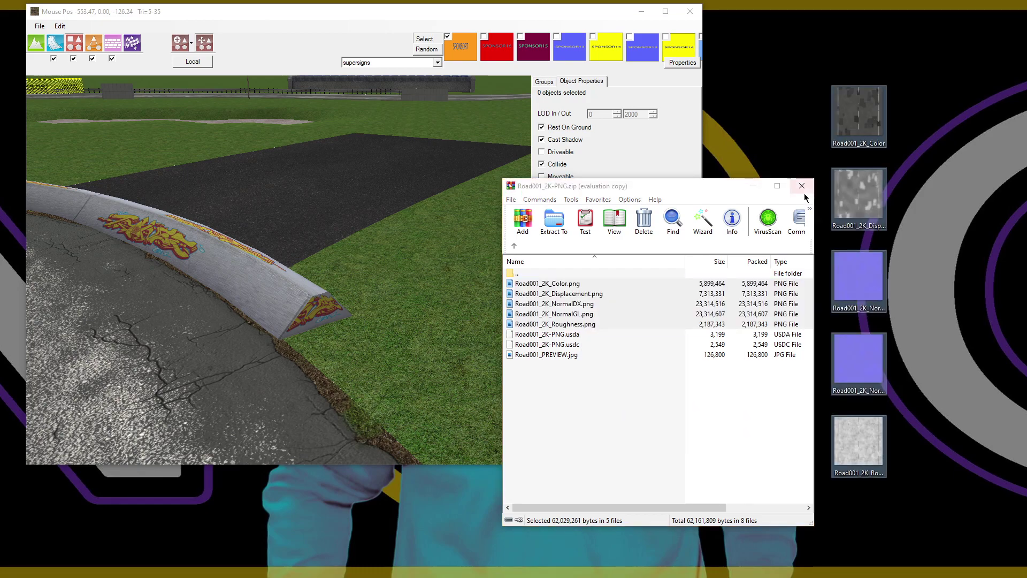
{"action": "left_click", "coordinate": [803, 188]}
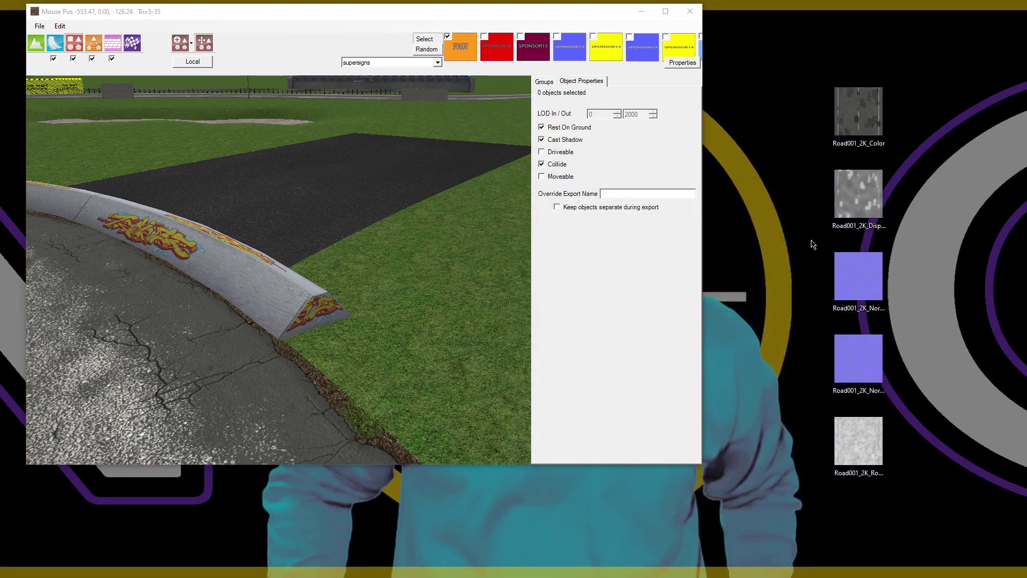
Open the Road001_2K_Color image in Adobe Photoshop 2020 and convert its locked background into a normal layer named Layer 0.
{"action": "right_click", "coordinate": [839, 104]}
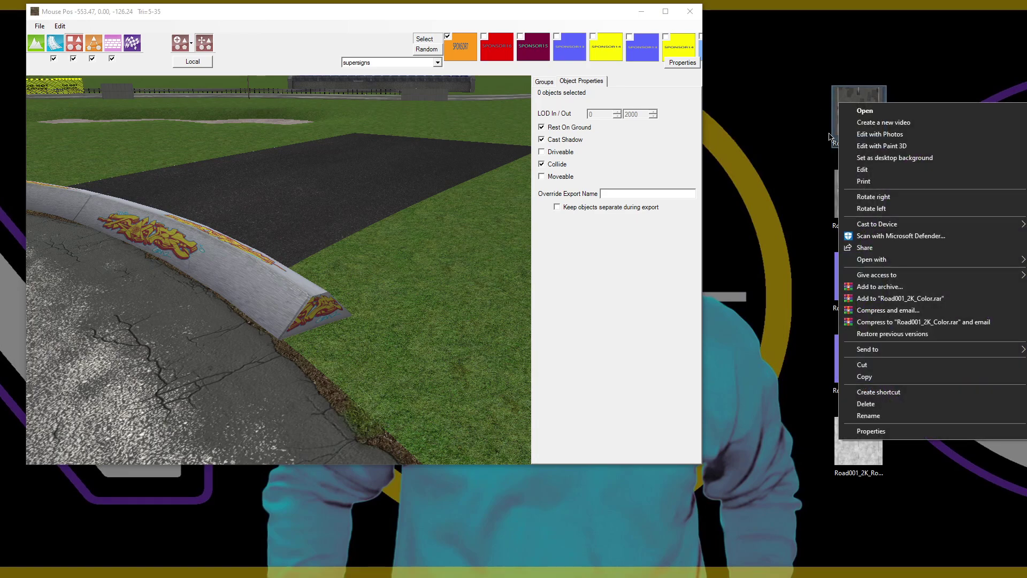
{"action": "mouse_move", "coordinate": [922, 261]}
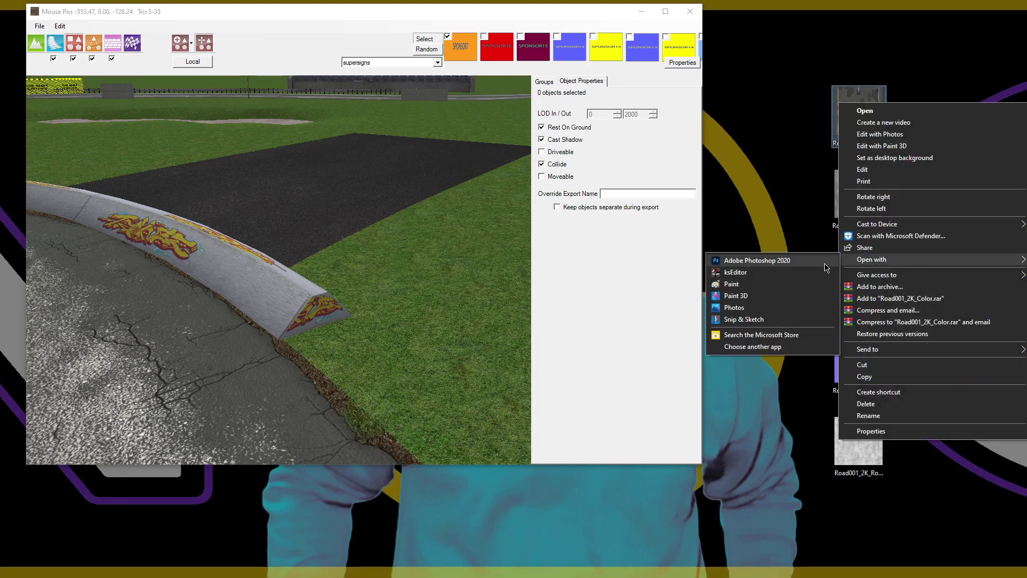
{"action": "left_click", "coordinate": [802, 261]}
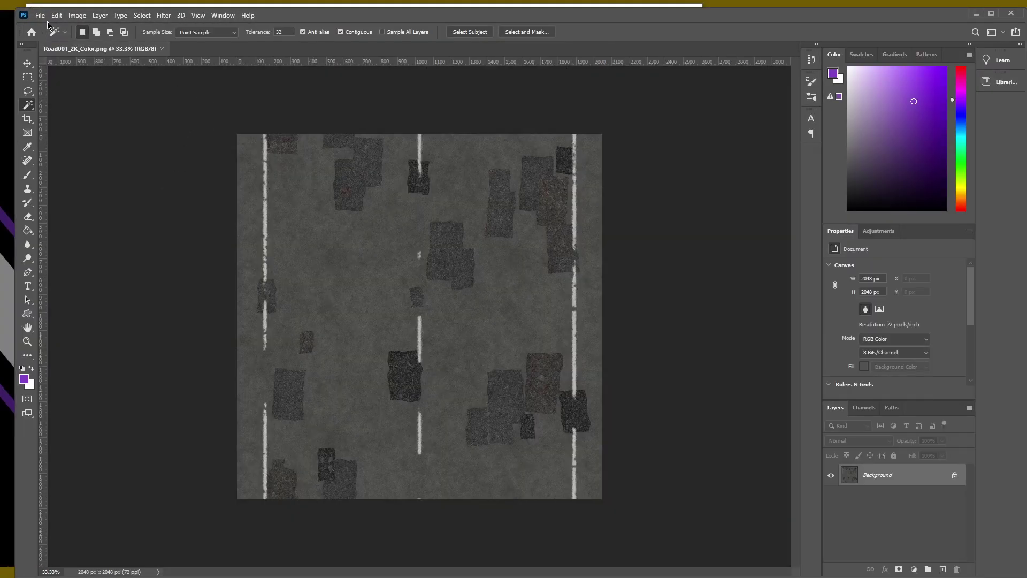
{"action": "left_click", "coordinate": [41, 16]}
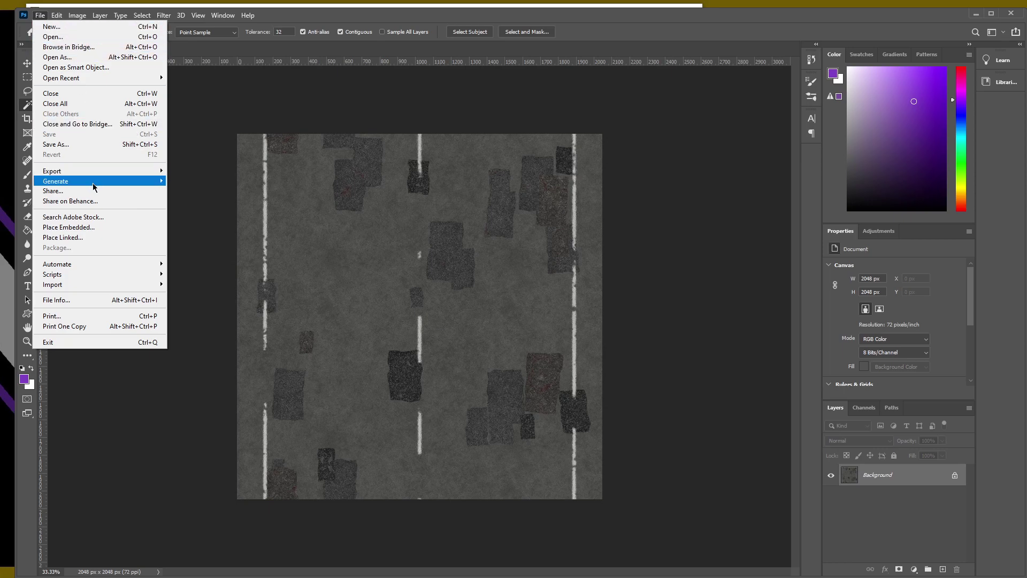
{"action": "left_click", "coordinate": [315, 12]}
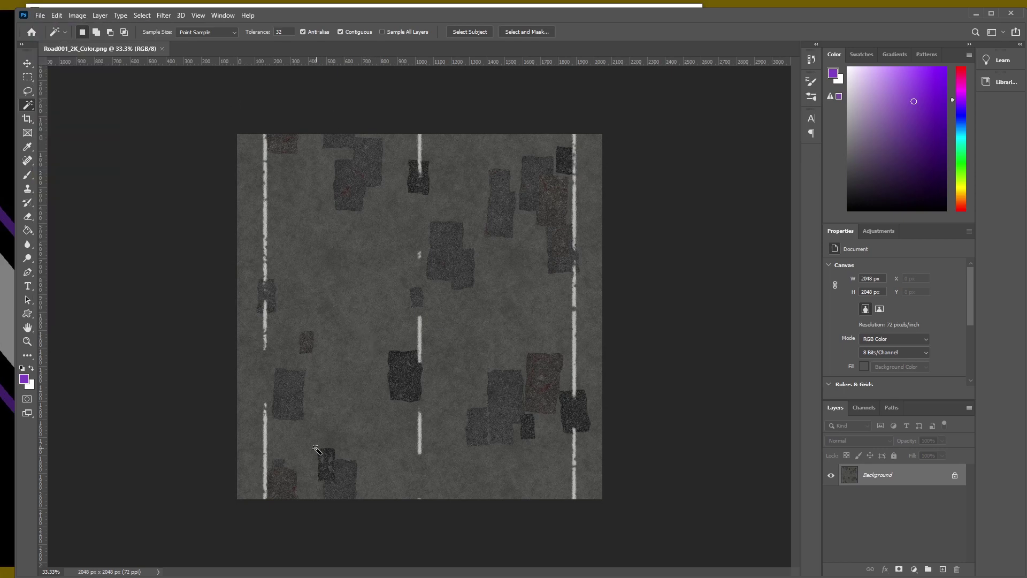
{"action": "double_click", "coordinate": [933, 474]}
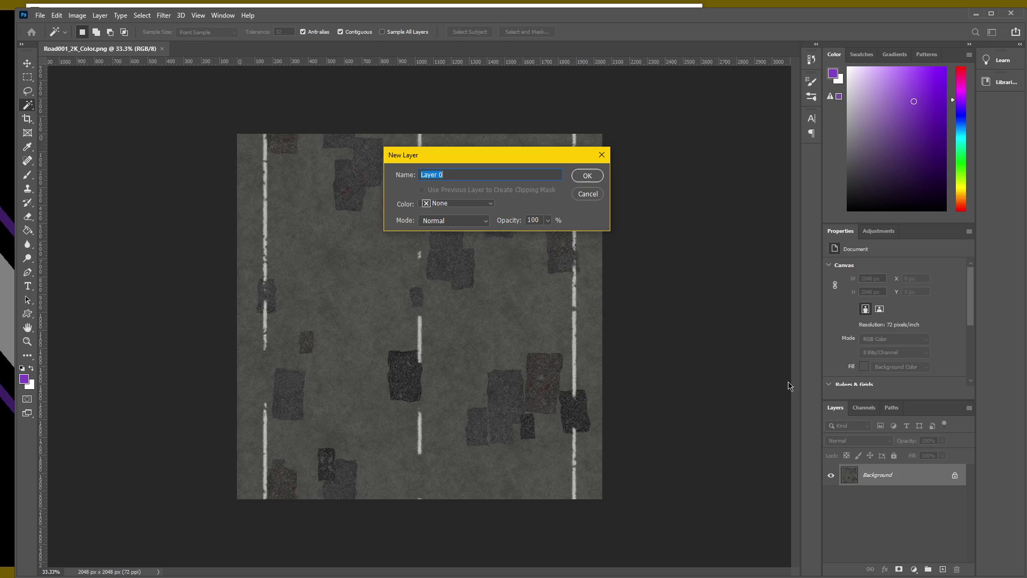
{"action": "left_click", "coordinate": [587, 176]}
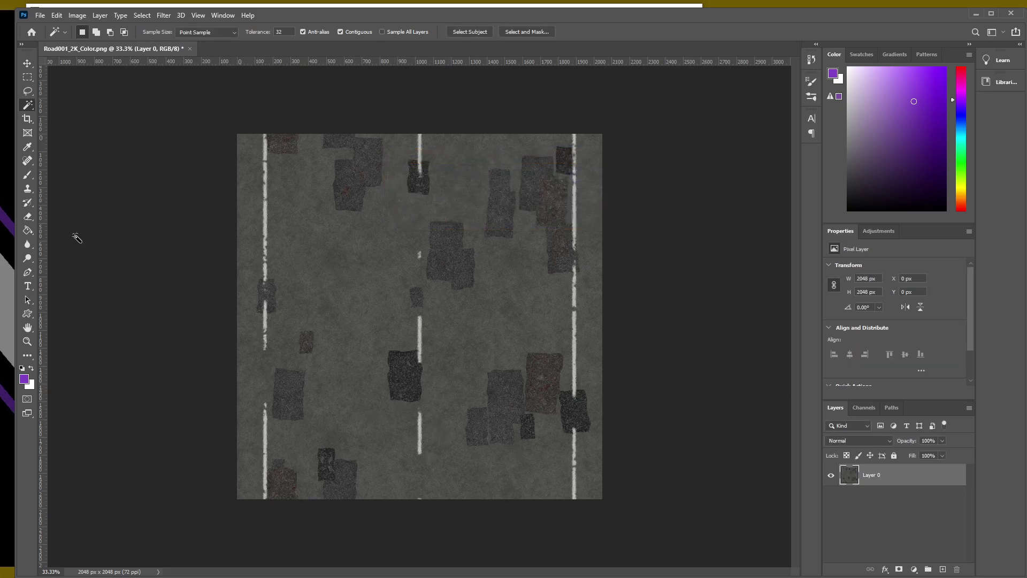
Remove the lower white centre dashes and the lower part of the left lane line with the content-aware Spot Healing Brush.
{"action": "left_click", "coordinate": [27, 161]}
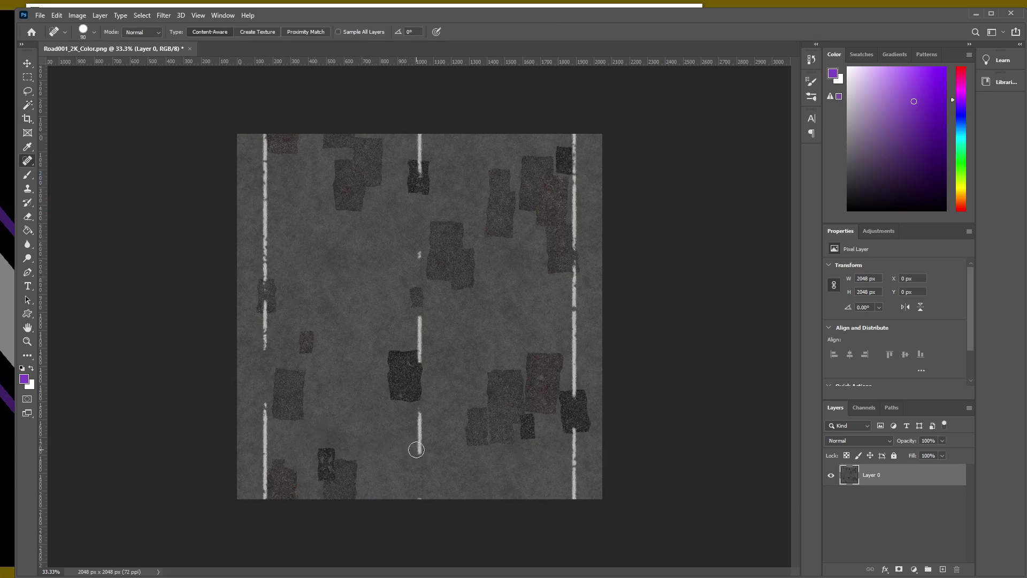
{"action": "mouse_move", "coordinate": [412, 445]}
{"action": "left_mouse_down"}
{"action": "mouse_move", "coordinate": [419, 451]}
{"action": "mouse_move", "coordinate": [426, 425]}
{"action": "mouse_move", "coordinate": [418, 428]}
{"action": "left_mouse_up"}
{"action": "mouse_move", "coordinate": [427, 367]}
{"action": "left_mouse_down"}
{"action": "mouse_move", "coordinate": [415, 329]}
{"action": "mouse_move", "coordinate": [402, 323]}
{"action": "mouse_move", "coordinate": [417, 323]}
{"action": "left_mouse_up"}
{"action": "left_click_drag", "start_coordinate": [425, 235], "coordinate": [419, 255]}
{"action": "mouse_move", "coordinate": [424, 159]}
{"action": "left_mouse_down"}
{"action": "mouse_move", "coordinate": [412, 180]}
{"action": "mouse_move", "coordinate": [427, 181]}
{"action": "mouse_move", "coordinate": [428, 161]}
{"action": "mouse_move", "coordinate": [467, 163]}
{"action": "mouse_move", "coordinate": [420, 166]}
{"action": "left_mouse_up"}
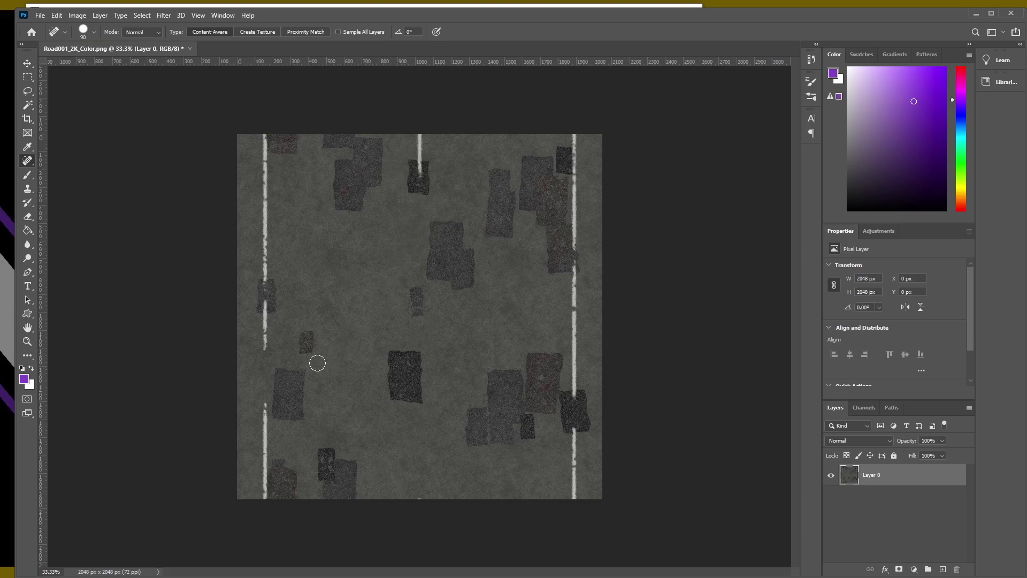
{"action": "left_click_drag", "start_coordinate": [267, 360], "coordinate": [263, 318]}
{"action": "left_click_drag", "start_coordinate": [261, 405], "coordinate": [261, 485]}
{"action": "left_click_drag", "start_coordinate": [264, 436], "coordinate": [257, 463]}
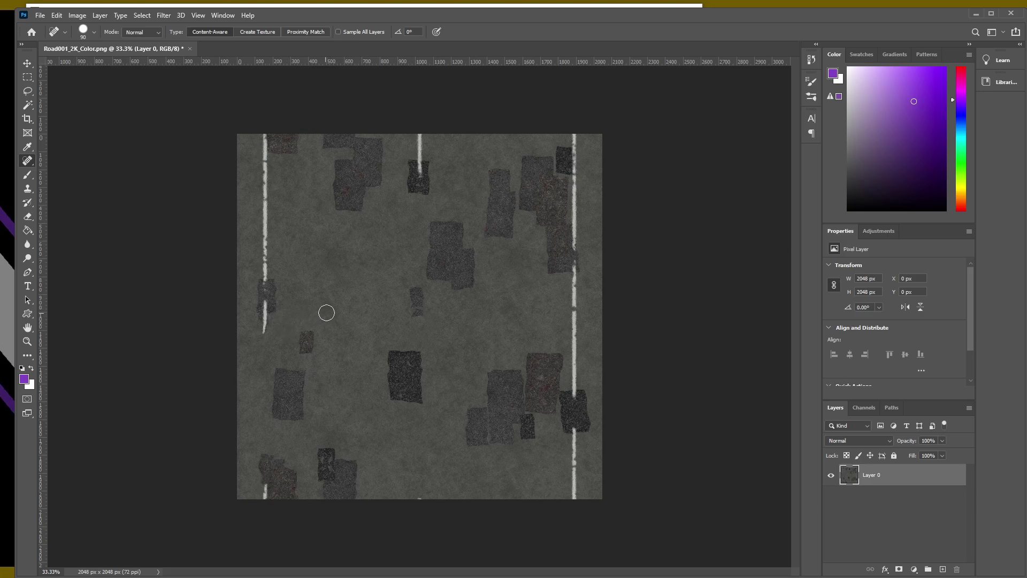
Save a copy as Road001_2K_Color on the desktop in the DDS - NVIDIA Texture Tools Exporter file type.
{"action": "left_click", "coordinate": [40, 15]}
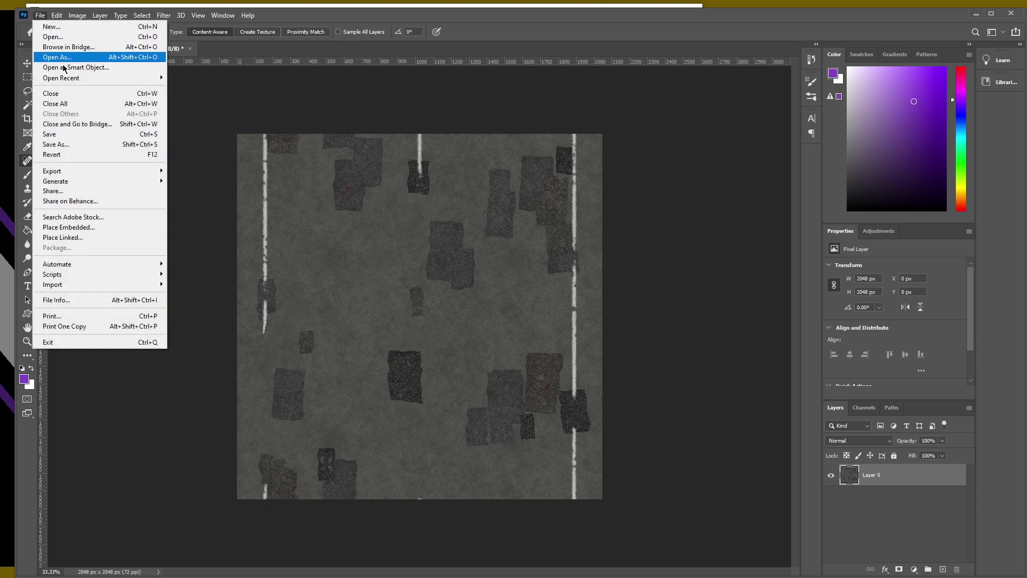
{"action": "left_click", "coordinate": [80, 143]}
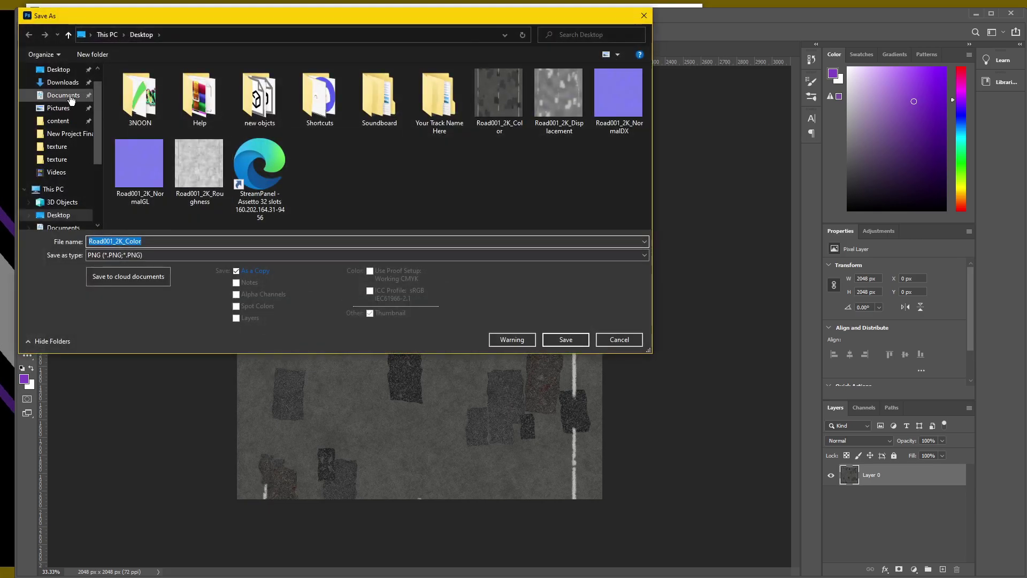
{"action": "left_click", "coordinate": [63, 70]}
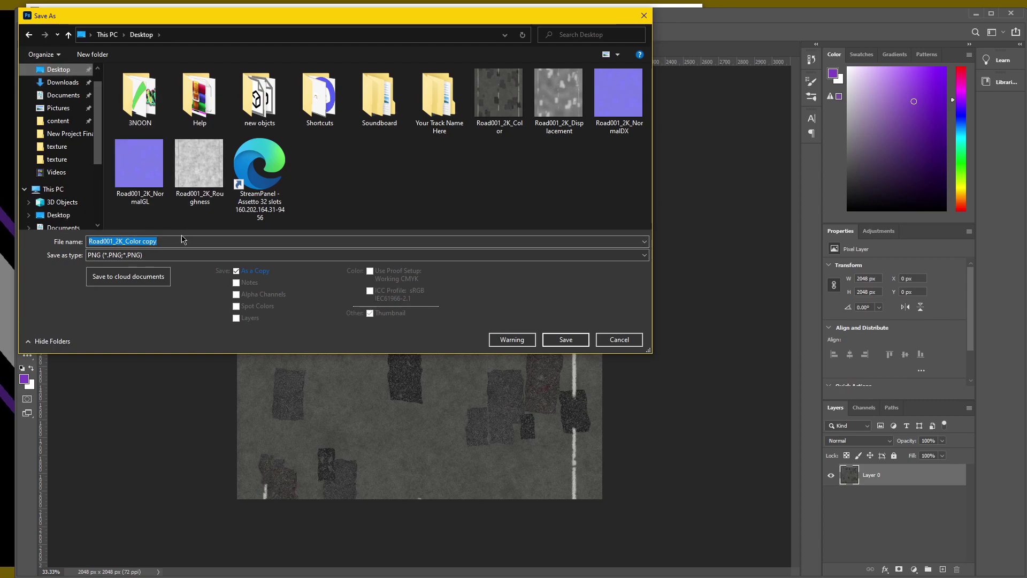
{"action": "left_click", "coordinate": [187, 255]}
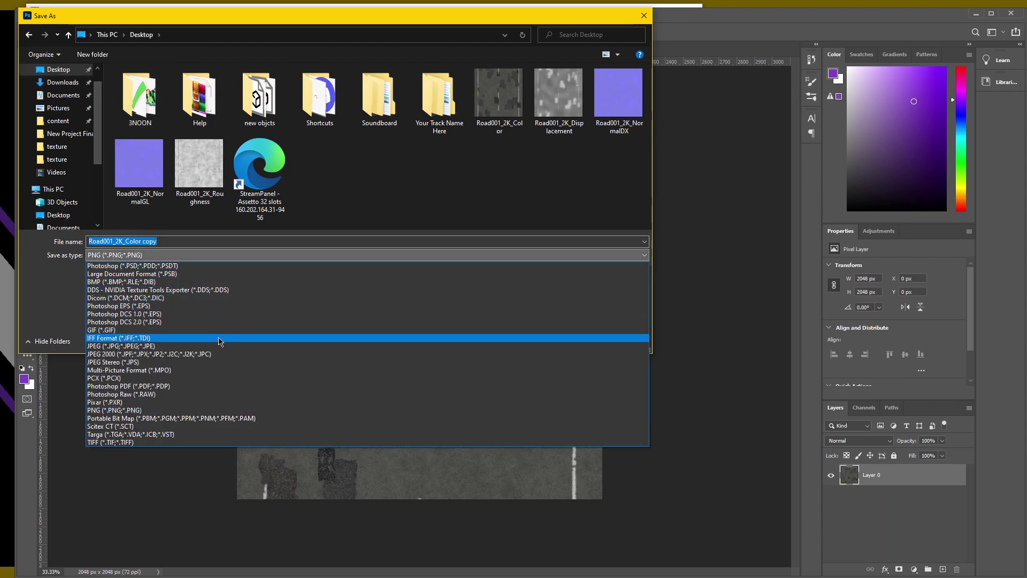
{"action": "left_click", "coordinate": [240, 291]}
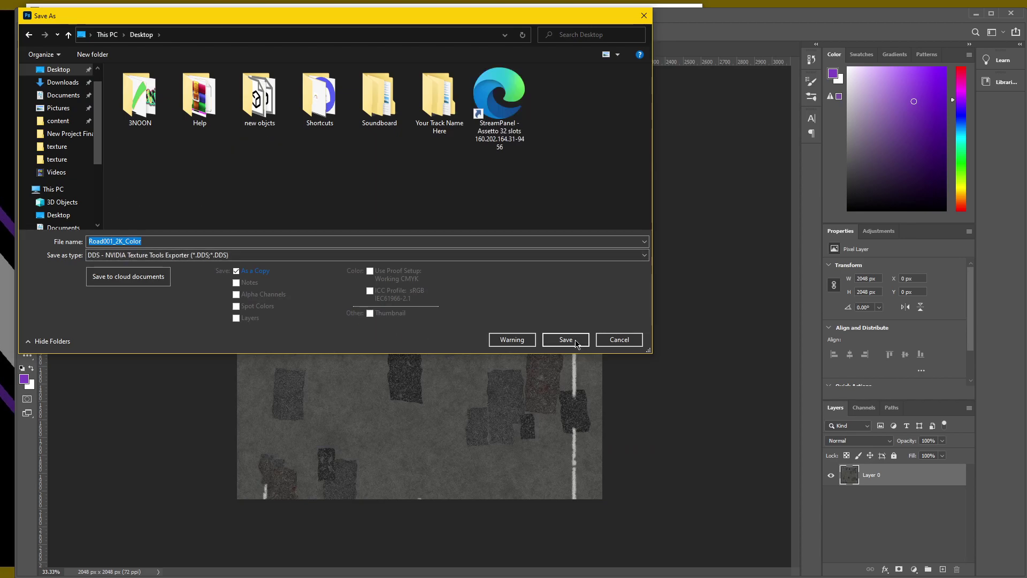
{"action": "left_click", "coordinate": [575, 340]}
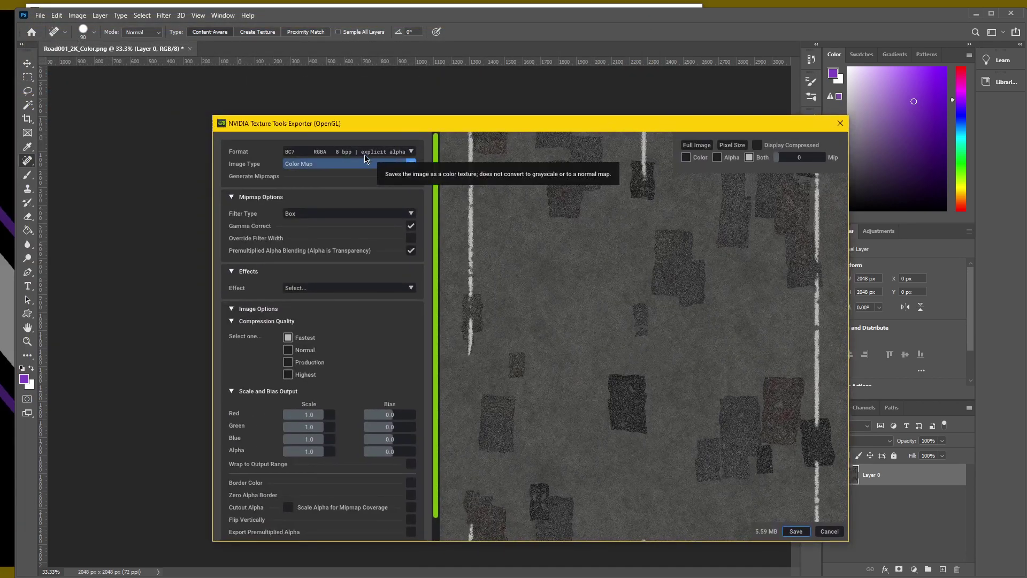
Set the DDS export format to 8.8.8.8 BGRA 32 bpp unsigned and save the texture.
{"action": "left_click", "coordinate": [332, 151]}
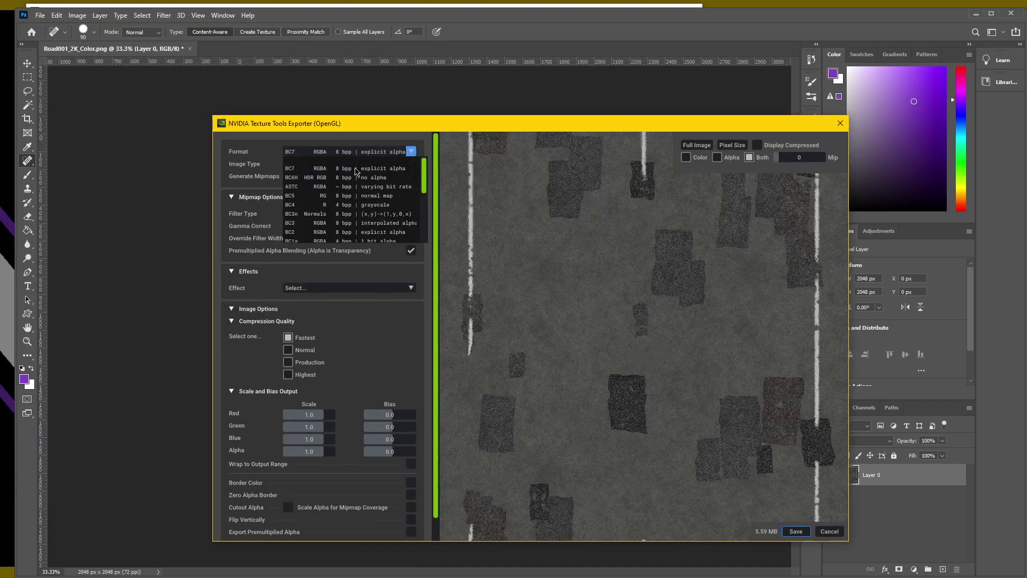
{"action": "scroll", "coordinate": [328, 204], "scroll_direction": "down", "scroll_amount": 1}
{"action": "left_click", "coordinate": [329, 214]}
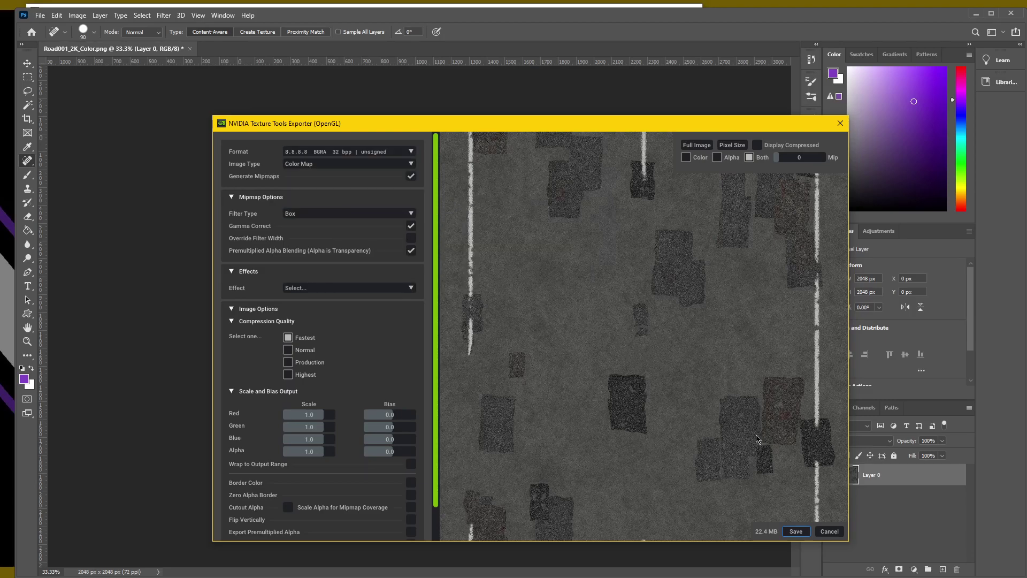
{"action": "left_click", "coordinate": [796, 531]}
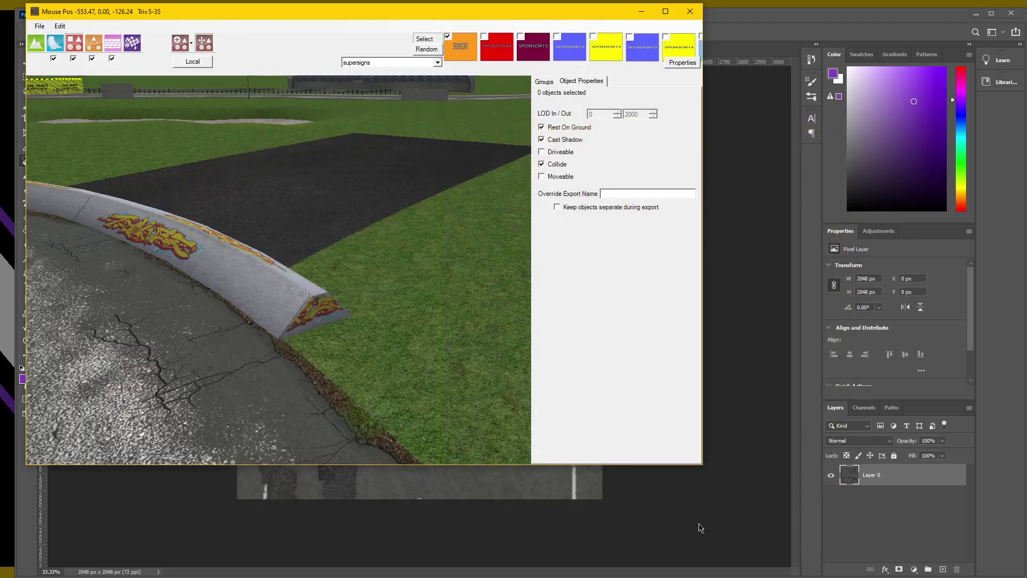
Quit Photoshop, saving the changes to Road001_2K_Color.png.
{"action": "left_click", "coordinate": [931, 21]}
{"action": "left_click", "coordinate": [1011, 14]}
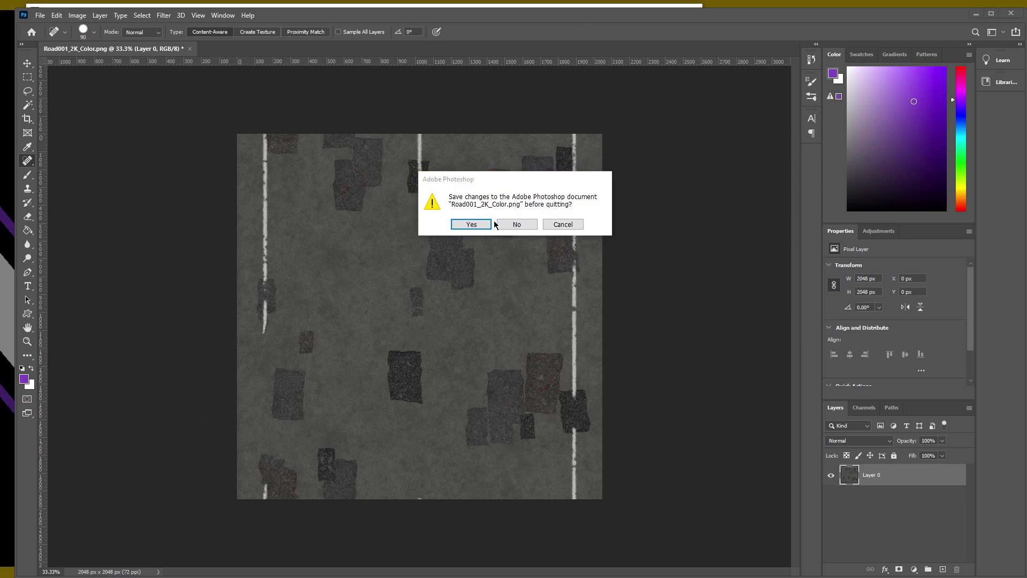
{"action": "left_click", "coordinate": [477, 223]}
{"action": "left_click", "coordinate": [1013, 14]}
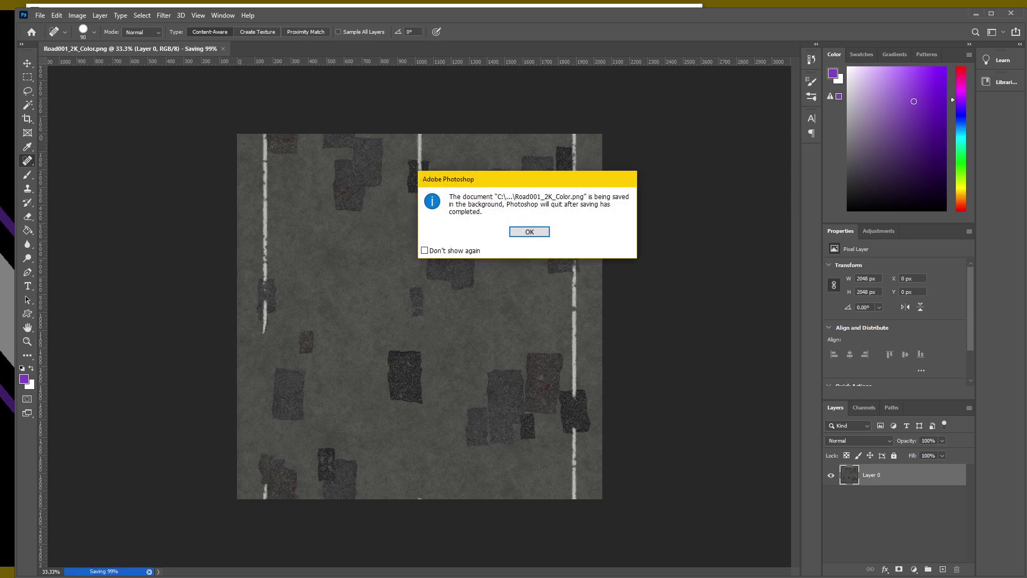
{"action": "left_click", "coordinate": [530, 232]}
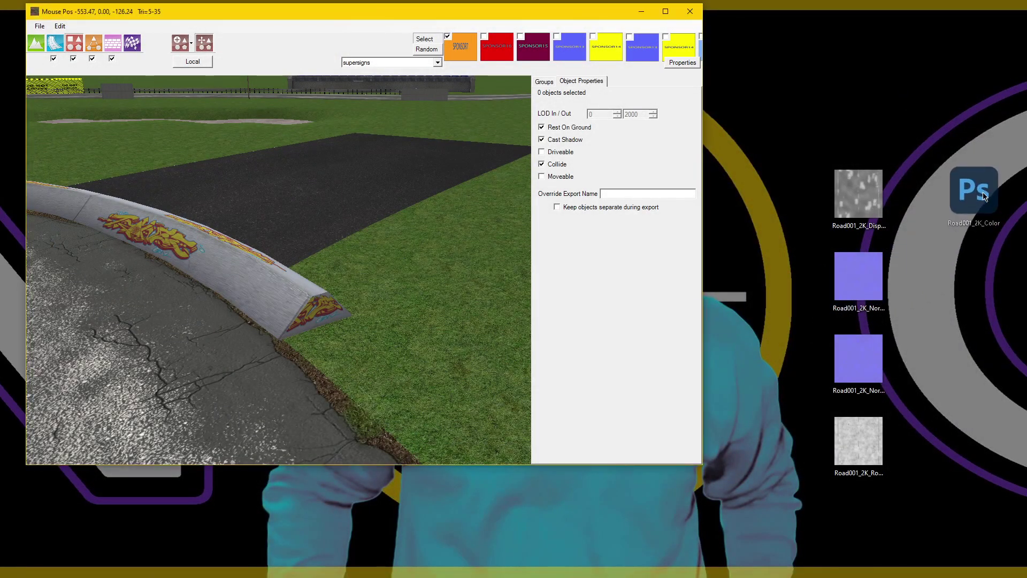
Line up the Road001_2K_Color DDS file with the other maps on the desktop and create a folder named Patchy Road.
{"action": "left_click_drag", "start_coordinate": [914, 201], "coordinate": [908, 128]}
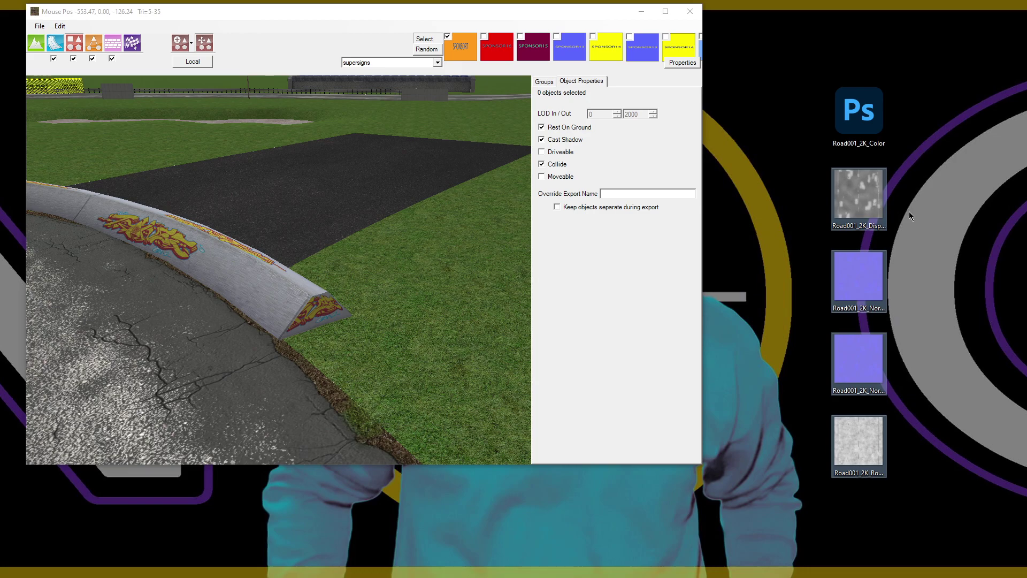
{"action": "right_click", "coordinate": [933, 142]}
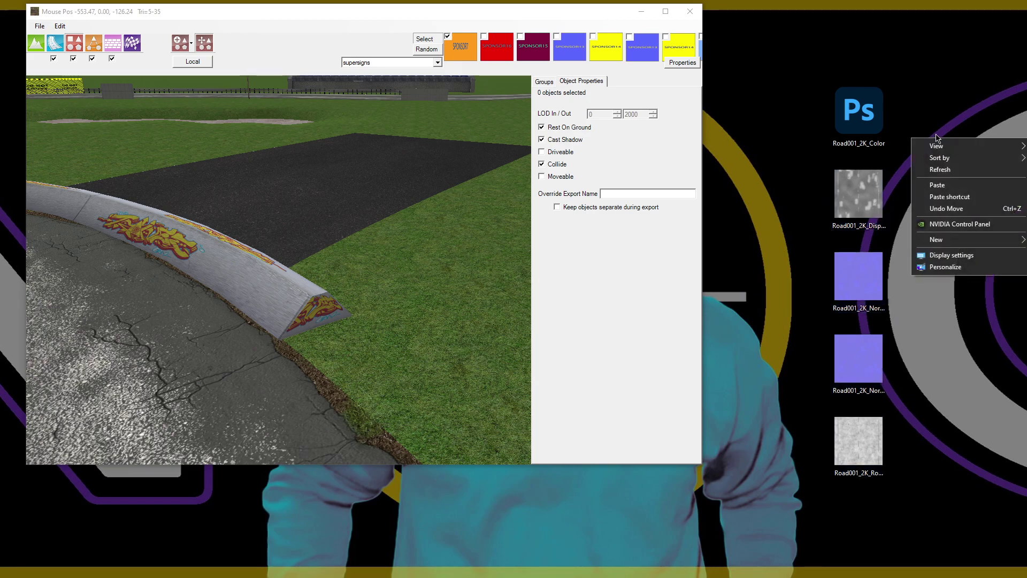
{"action": "left_click", "coordinate": [941, 241]}
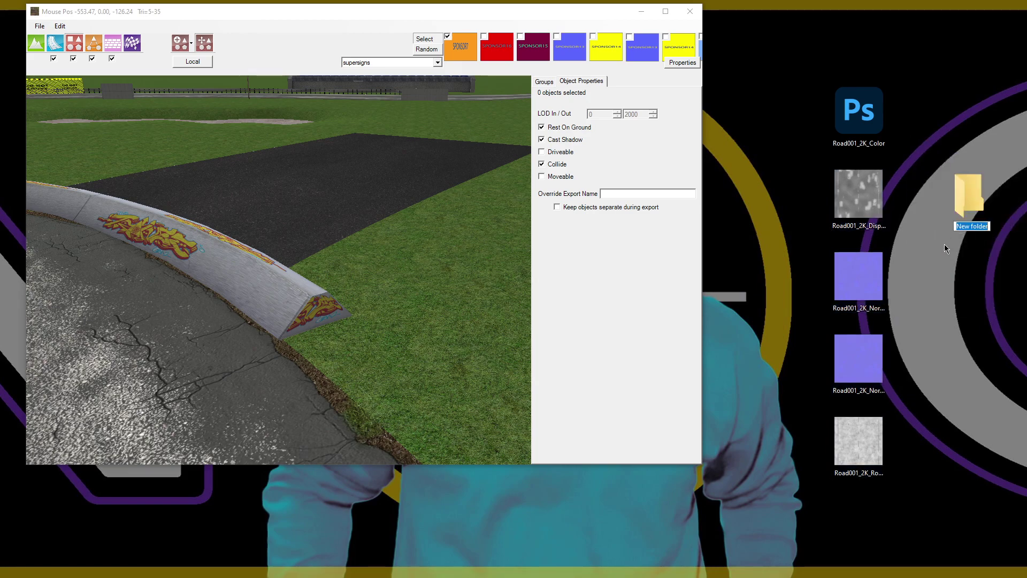
{"action": "type", "text": "Patchy R"}
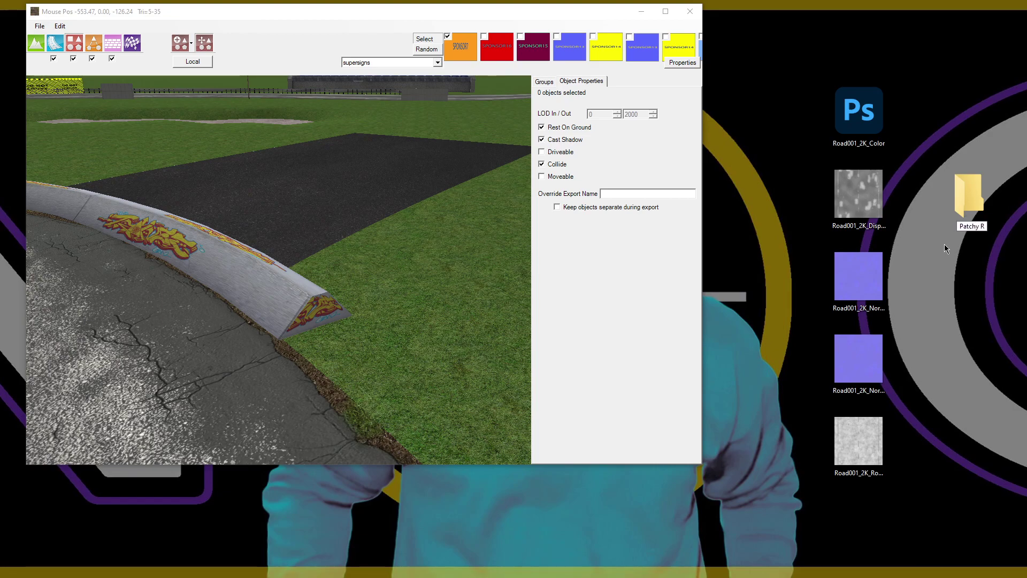
{"action": "type", "text": "oad"}
{"action": "key", "text": "Return"}
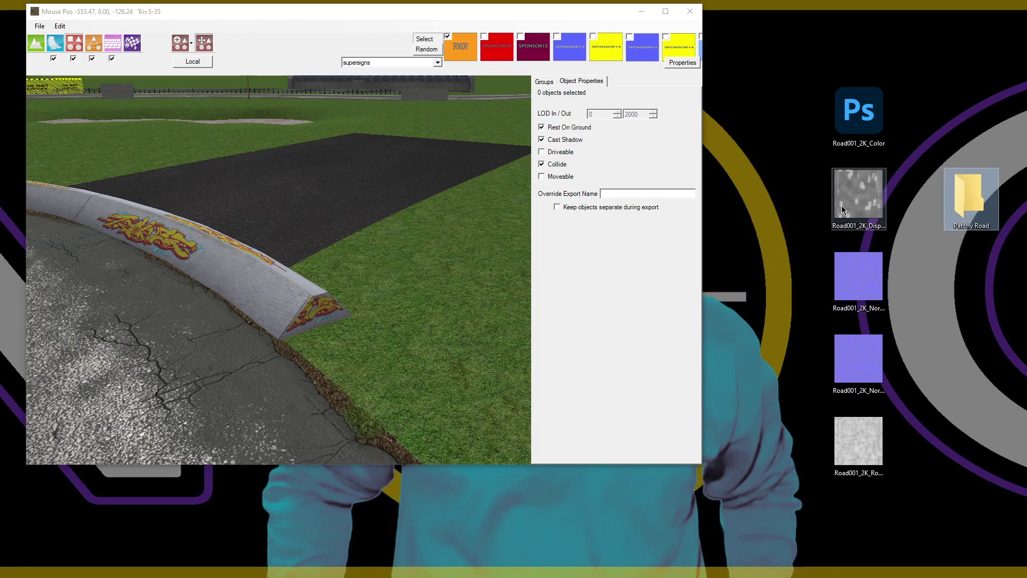
Move all the Road001_2K maps into the Patchy Road folder and place the folder lower on the desktop.
{"action": "left_click_drag", "start_coordinate": [812, 121], "coordinate": [872, 458]}
{"action": "left_click_drag", "start_coordinate": [881, 115], "coordinate": [904, 379]}
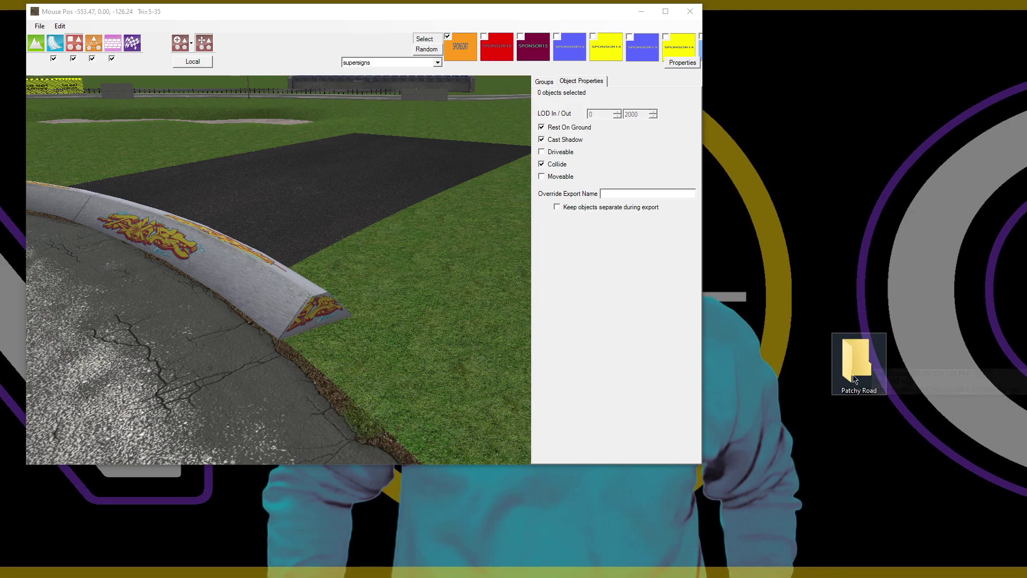
{"action": "mouse_move", "coordinate": [878, 380]}
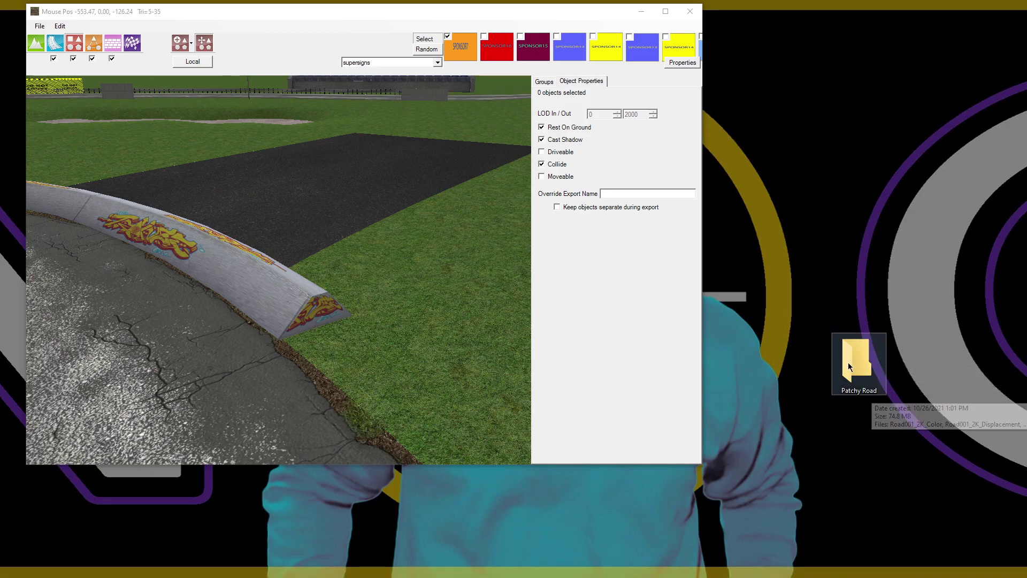
{"action": "left_click_drag", "start_coordinate": [856, 369], "coordinate": [876, 458]}
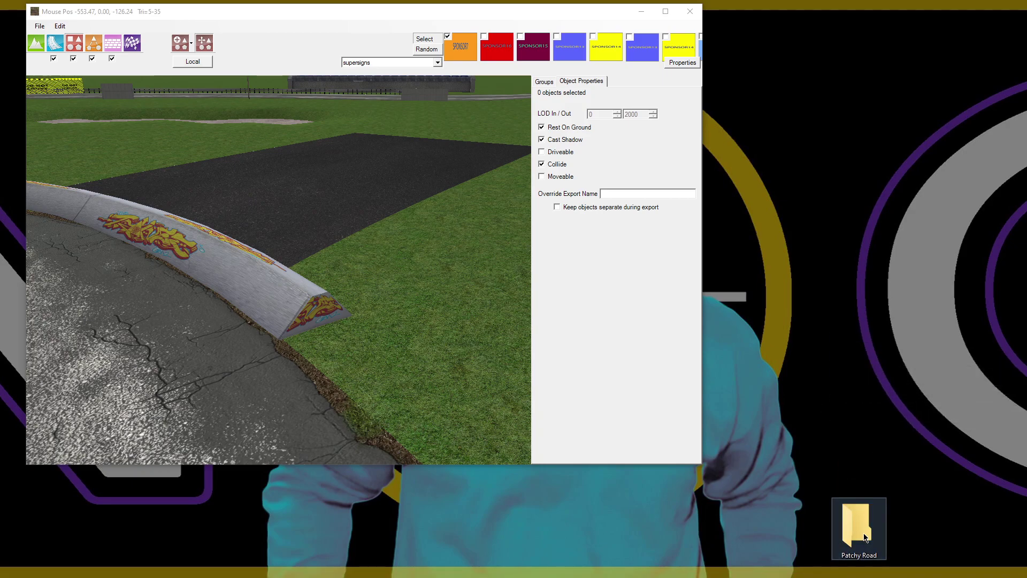
{"action": "key", "text": "Return"}
{"action": "left_click", "coordinate": [771, 34]}
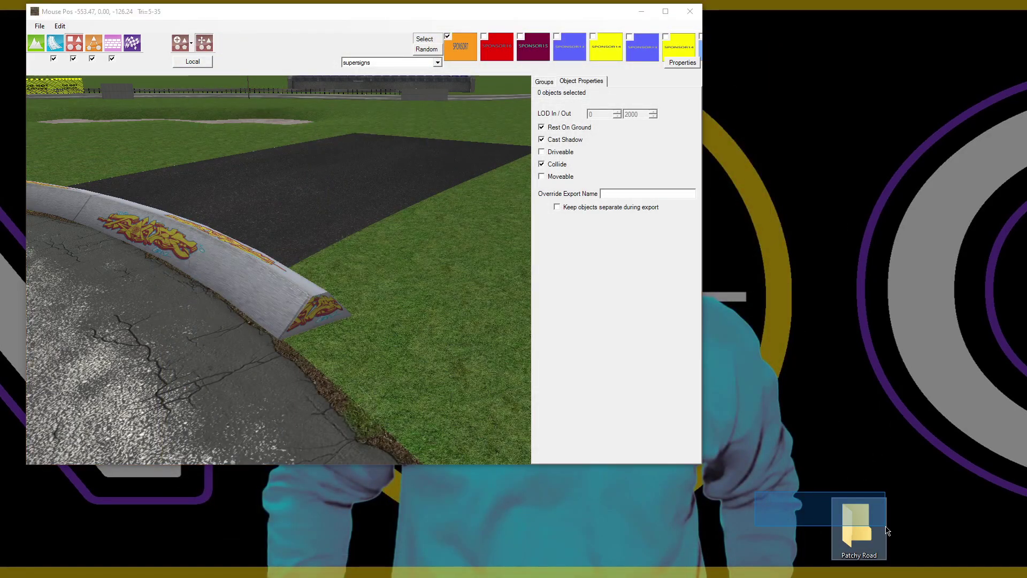
{"action": "right_click", "coordinate": [855, 516]}
{"action": "left_click", "coordinate": [826, 425]}
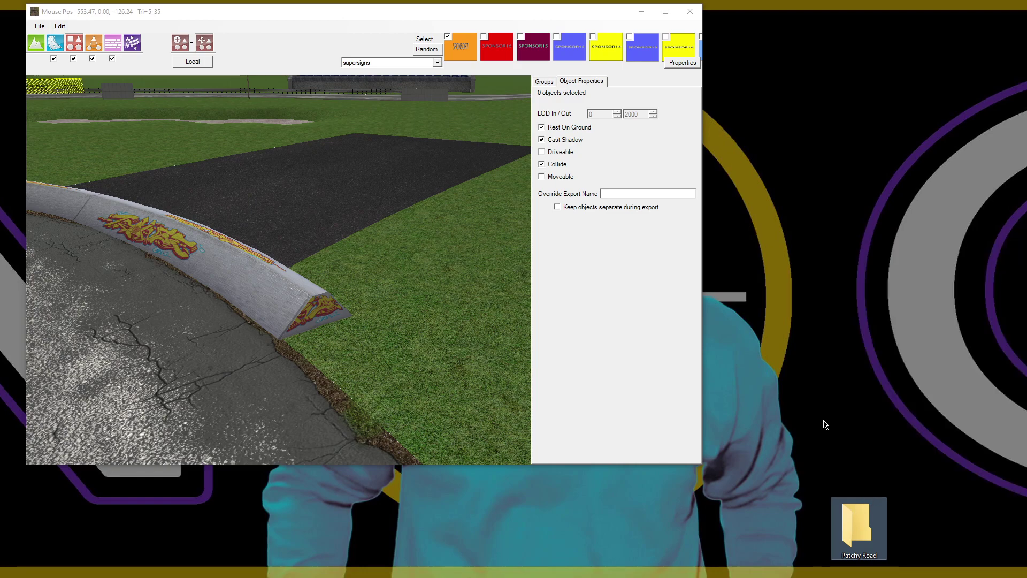
Reposition and enlarge the Race Track Builder window and frame the cracked road bend beside the graffiti barrier.
{"action": "left_click_drag", "start_coordinate": [629, 5], "coordinate": [637, 30]}
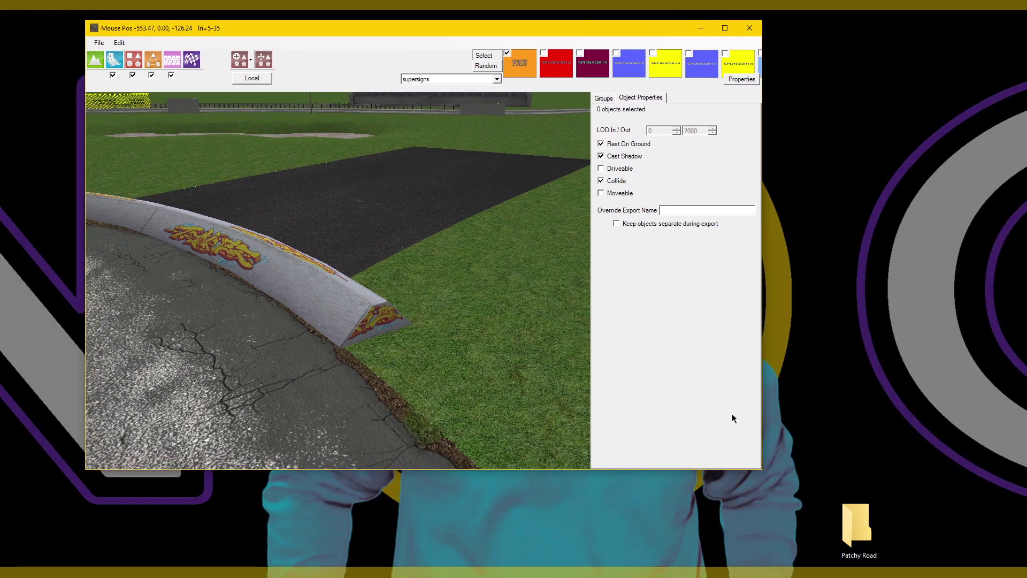
{"action": "left_click_drag", "start_coordinate": [759, 471], "coordinate": [878, 544]}
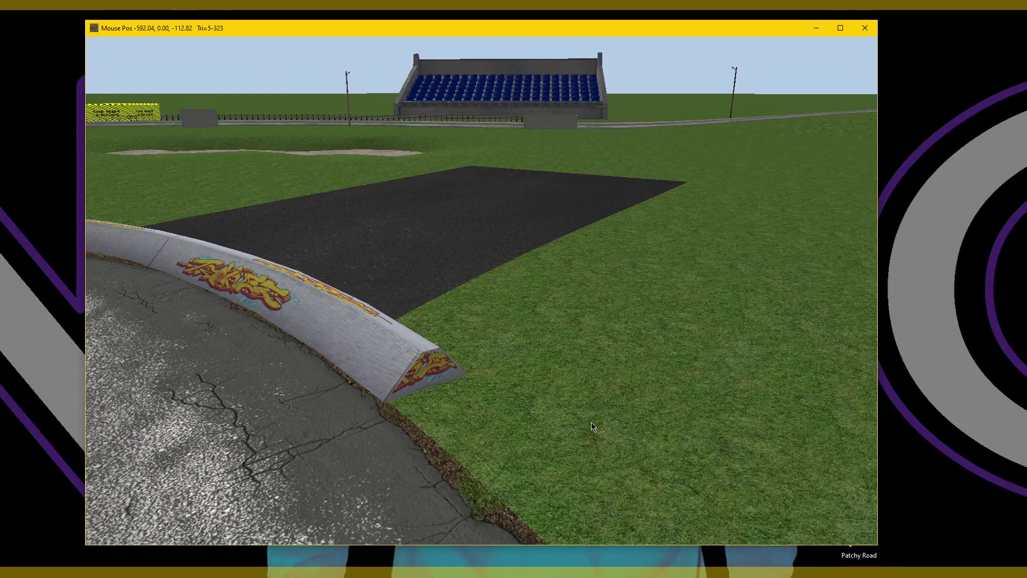
{"action": "scroll", "coordinate": [499, 397], "scroll_direction": "down", "scroll_amount": 4}
{"action": "right_click_drag", "start_coordinate": [498, 397], "coordinate": [410, 466]}
{"action": "scroll", "coordinate": [385, 360], "scroll_direction": "up", "scroll_amount": 3}
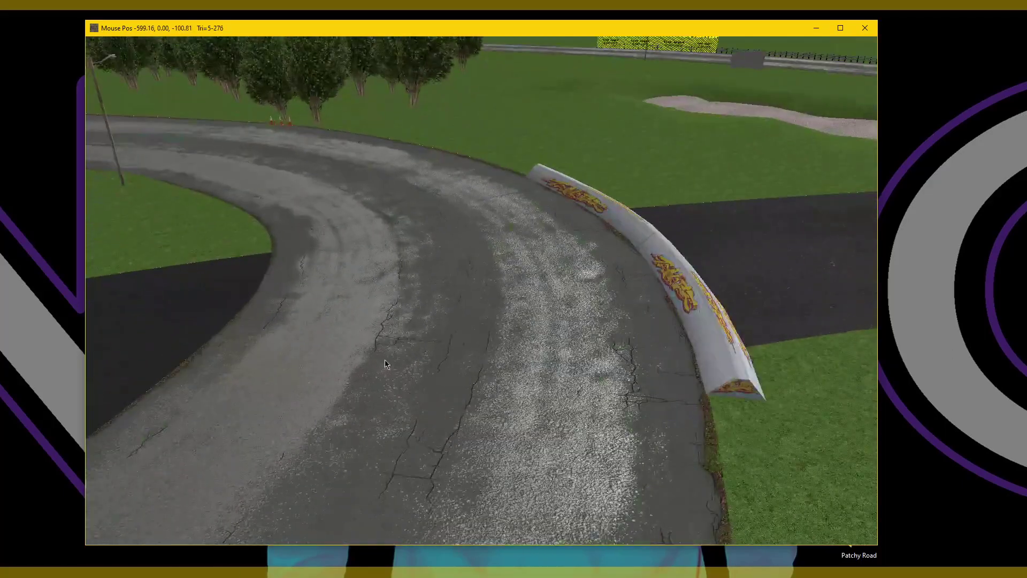
{"action": "right_click_drag", "start_coordinate": [384, 359], "coordinate": [395, 343]}
Open the materials editor and show the diffuse texture settings of the TarmacLightCracked material in Yorkshire Dales' Road category.
{"action": "left_click", "coordinate": [119, 42]}
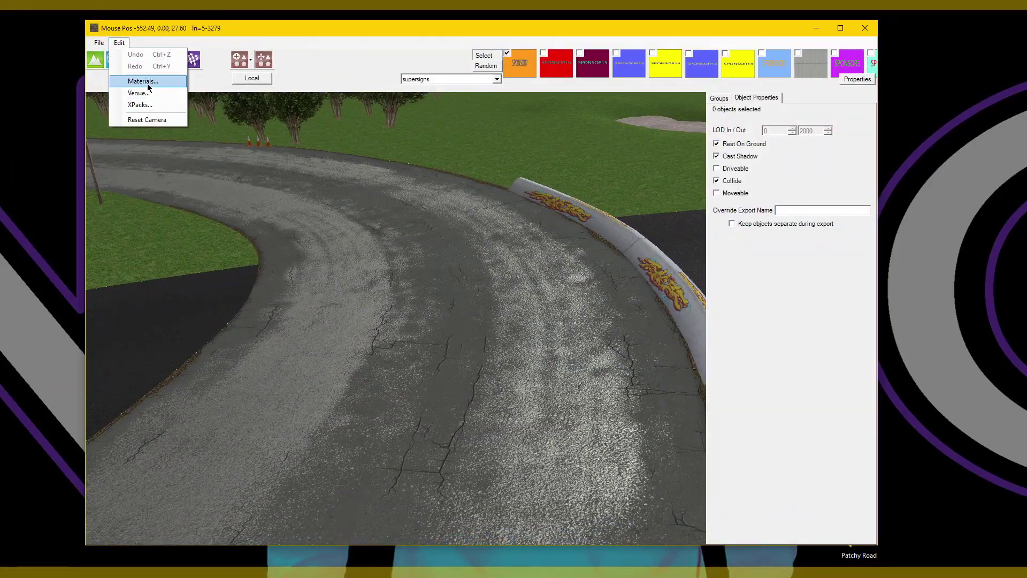
{"action": "left_click", "coordinate": [142, 81]}
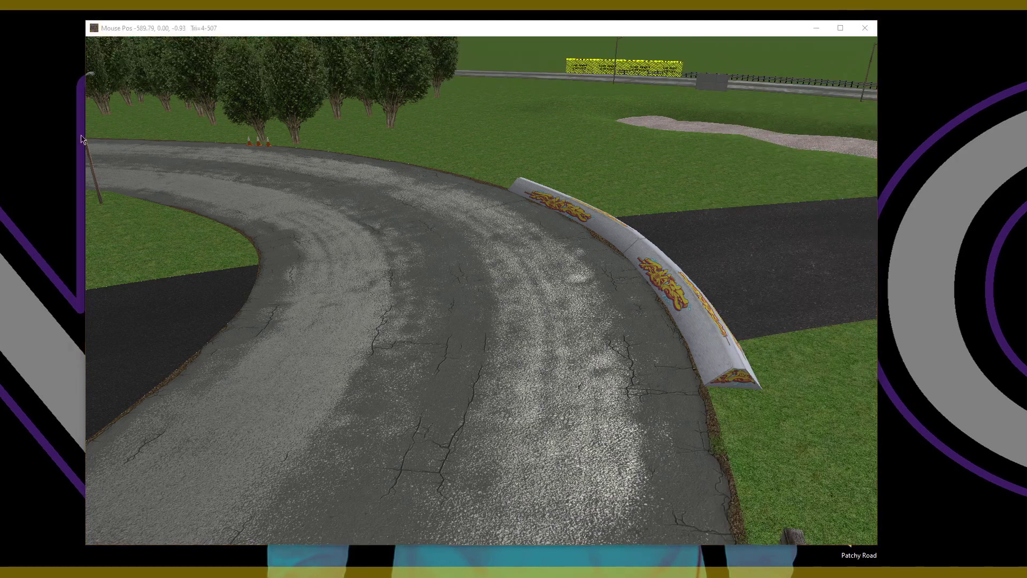
{"action": "left_click_drag", "start_coordinate": [502, 145], "coordinate": [504, 147]}
{"action": "scroll", "coordinate": [134, 374], "scroll_direction": "down", "scroll_amount": 1}
{"action": "left_click", "coordinate": [132, 398]}
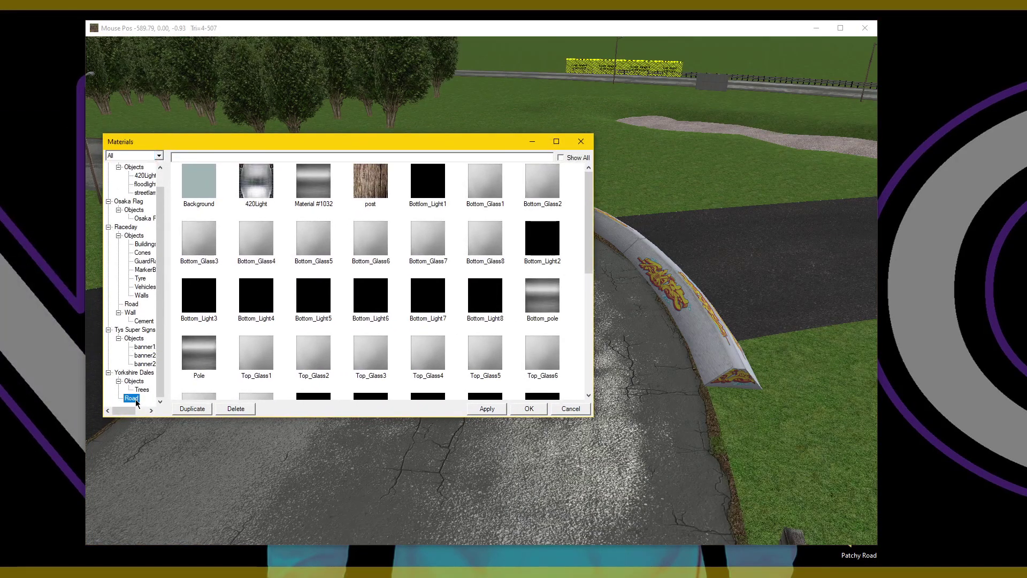
{"action": "left_click", "coordinate": [199, 181]}
{"action": "left_click", "coordinate": [219, 283]}
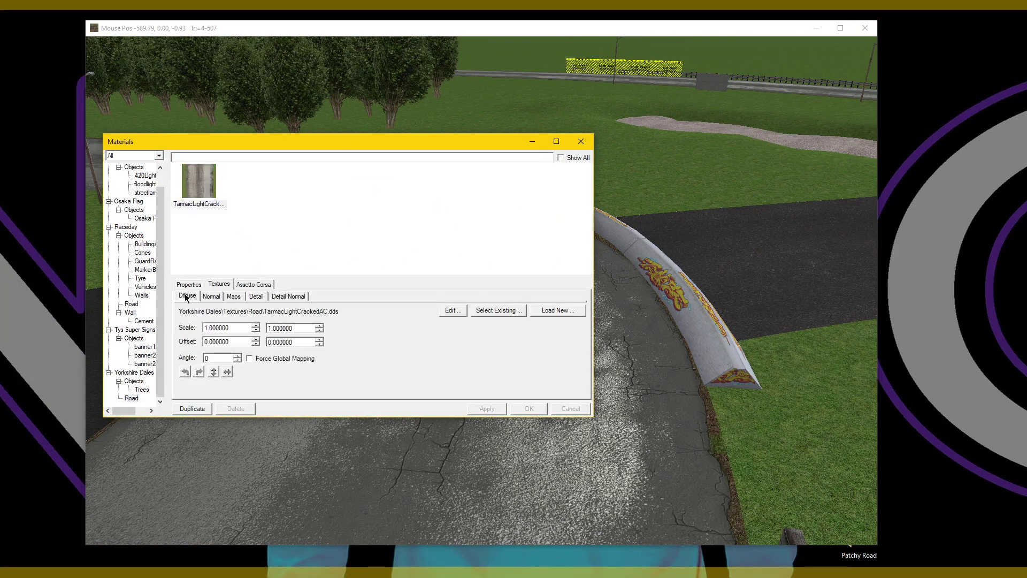
Load Road001_2K_Color from the desktop's Patchy Road folder as the material's diffuse texture, apply it and close the materials editor.
{"action": "left_click", "coordinate": [561, 315]}
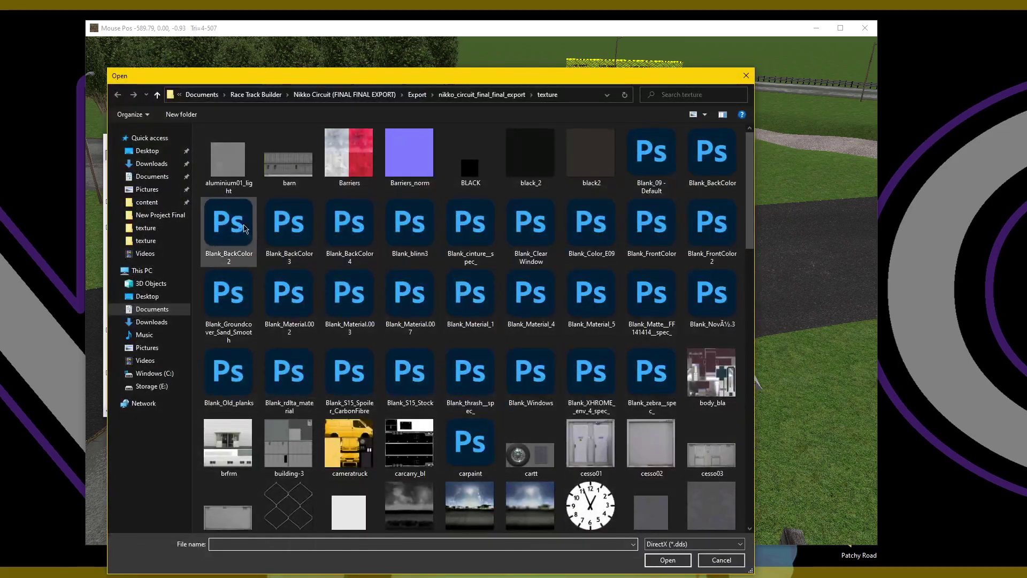
{"action": "left_click", "coordinate": [148, 151]}
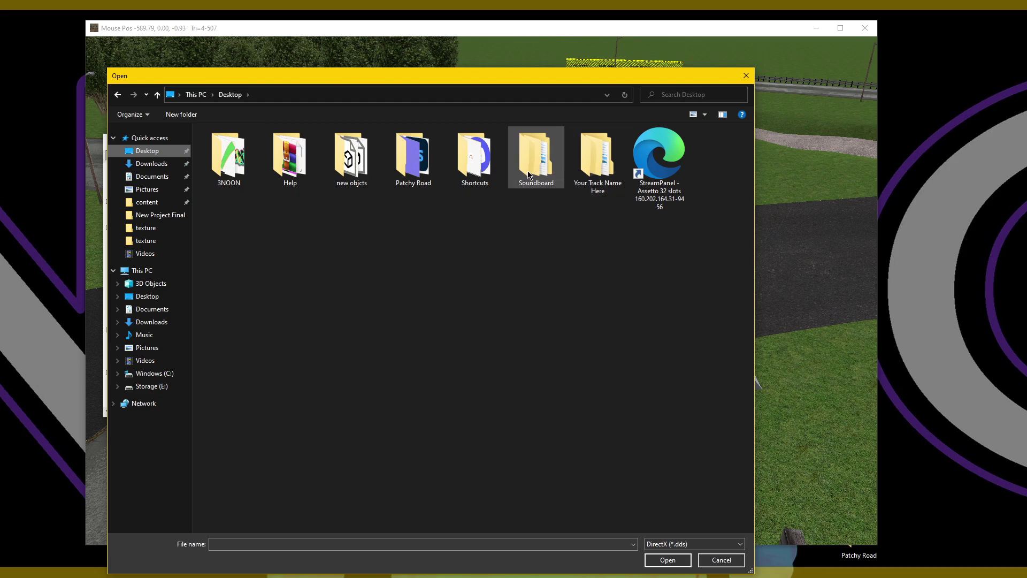
{"action": "left_click", "coordinate": [417, 171]}
{"action": "double_click", "coordinate": [417, 171]}
{"action": "left_click", "coordinate": [228, 157]}
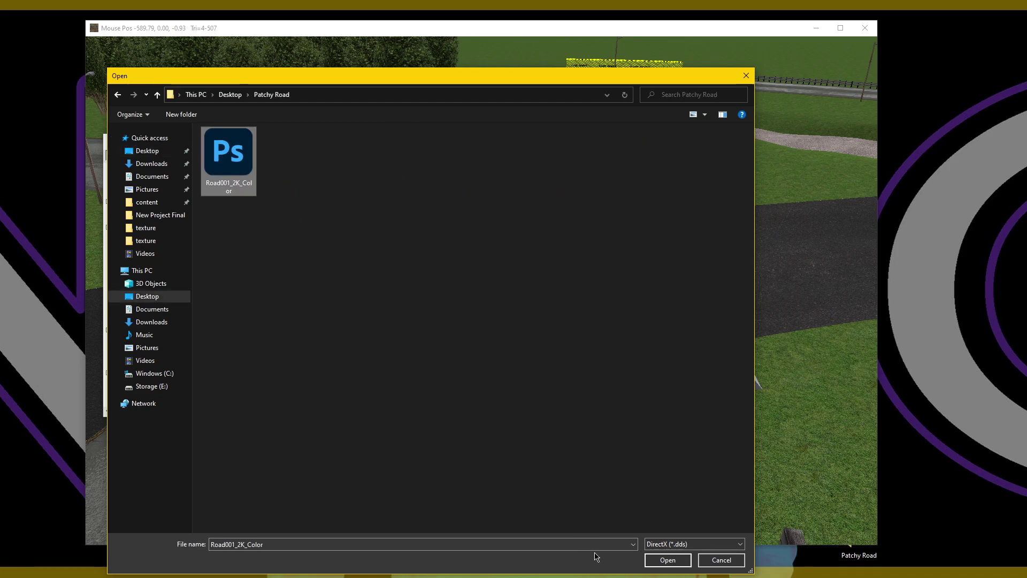
{"action": "left_click", "coordinate": [668, 560]}
{"action": "left_click_drag", "start_coordinate": [450, 141], "coordinate": [689, 169]}
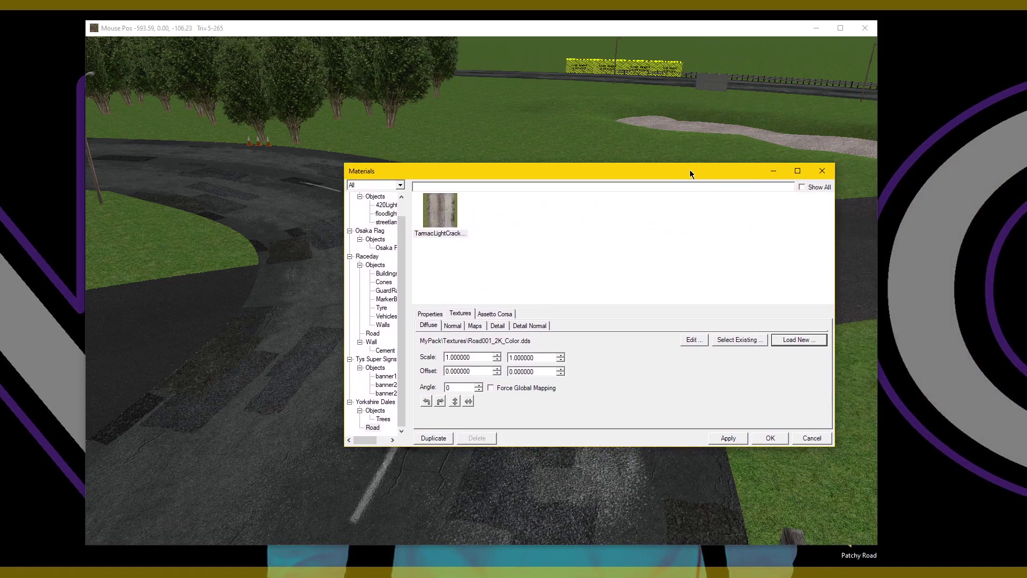
{"action": "left_click", "coordinate": [729, 438]}
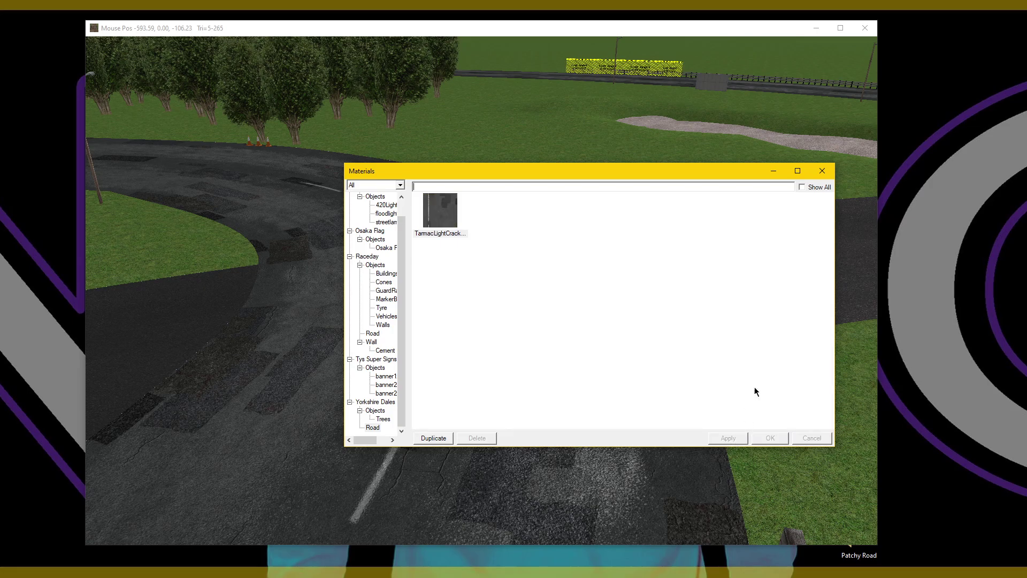
{"action": "left_click", "coordinate": [822, 170]}
Examine the new diffuse texture on the road up close, checking the patches, cracks and white line along the bend.
{"action": "scroll", "coordinate": [579, 409], "scroll_direction": "up", "scroll_amount": 3}
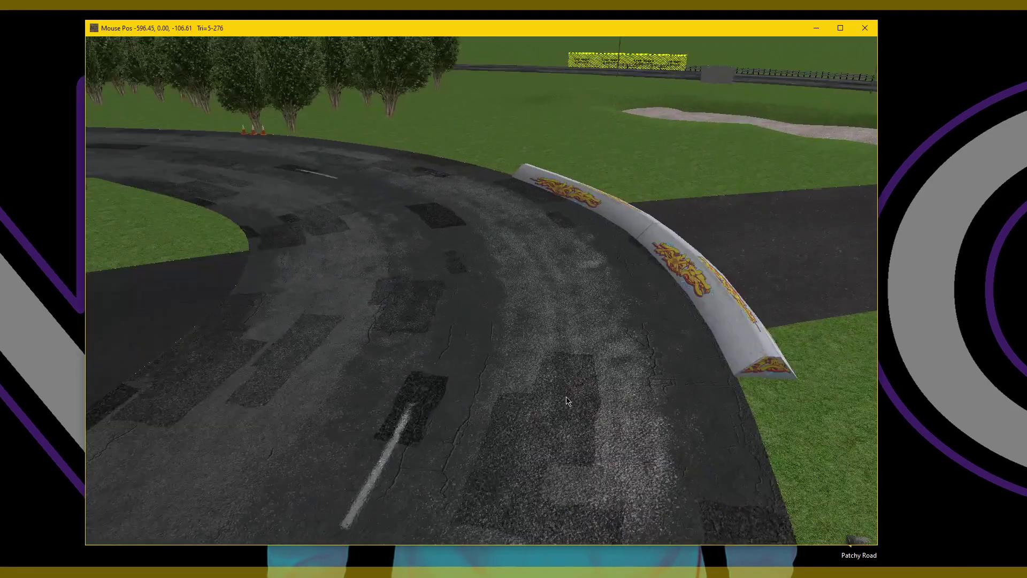
{"action": "right_click_drag", "start_coordinate": [578, 408], "coordinate": [378, 400]}
{"action": "scroll", "coordinate": [523, 351], "scroll_direction": "up", "scroll_amount": 4}
{"action": "right_click_drag", "start_coordinate": [522, 351], "coordinate": [668, 356]}
{"action": "scroll", "coordinate": [552, 352], "scroll_direction": "down", "scroll_amount": 3}
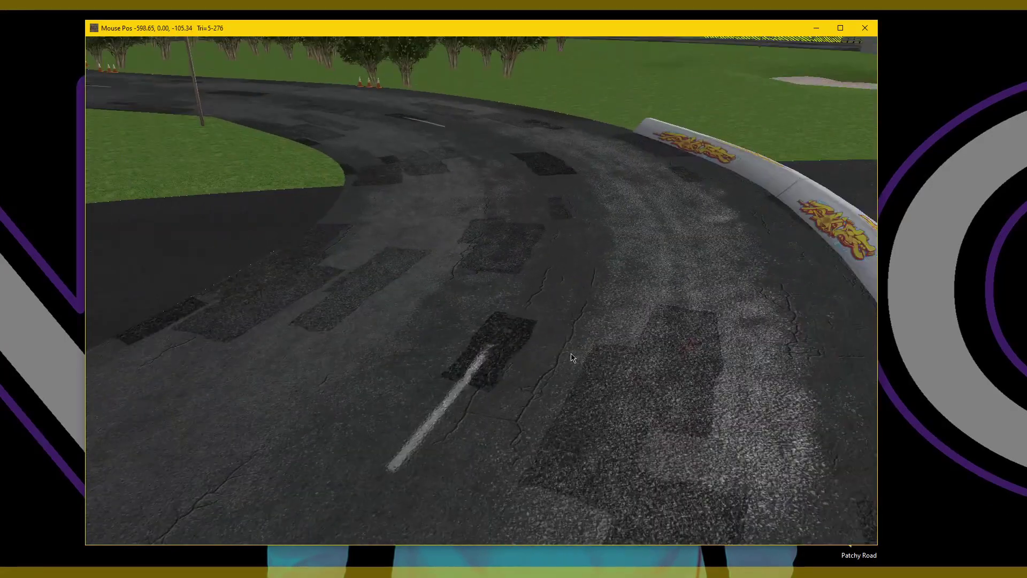
{"action": "scroll", "coordinate": [541, 349], "scroll_direction": "up", "scroll_amount": 5}
{"action": "right_click_drag", "start_coordinate": [542, 351], "coordinate": [588, 364]}
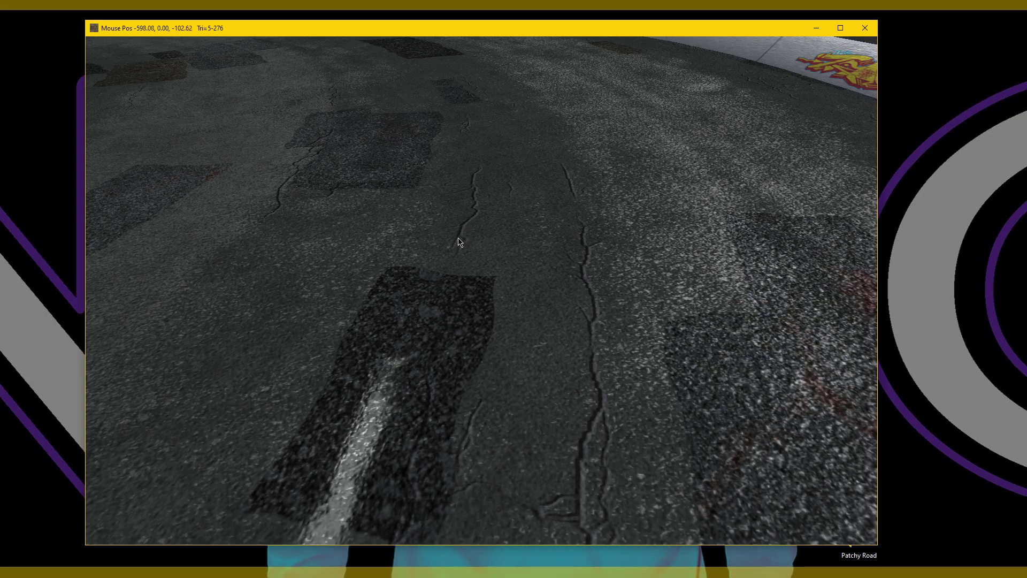
{"action": "right_click_drag", "start_coordinate": [295, 210], "coordinate": [465, 236]}
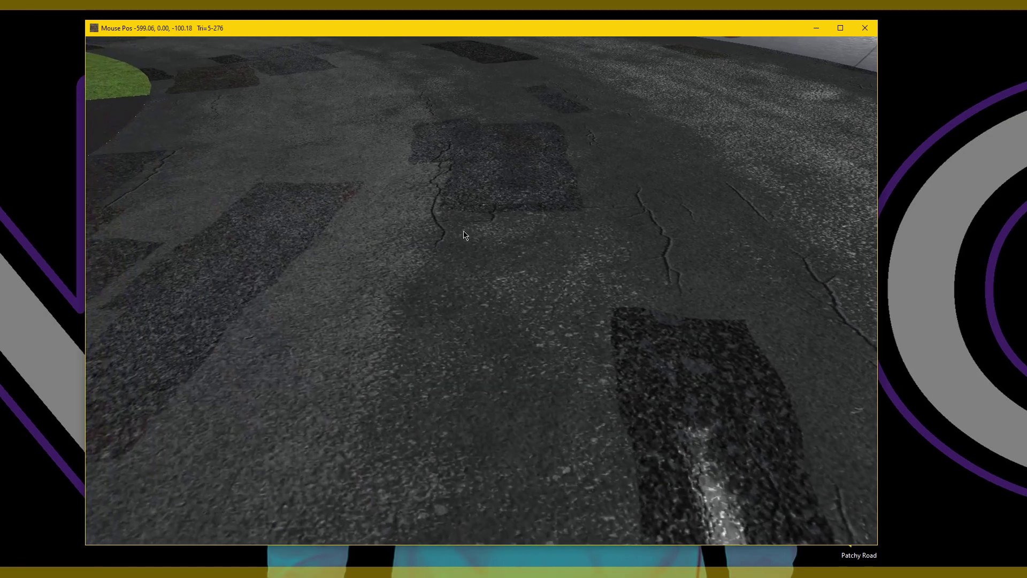
{"action": "right_click_drag", "start_coordinate": [182, 255], "coordinate": [508, 265]}
{"action": "scroll", "coordinate": [387, 301], "scroll_direction": "down", "scroll_amount": 5}
{"action": "right_click_drag", "start_coordinate": [567, 314], "coordinate": [416, 247]}
{"action": "scroll", "coordinate": [475, 362], "scroll_direction": "up", "scroll_amount": 5}
{"action": "left_click_drag", "start_coordinate": [522, 200], "coordinate": [411, 419]}
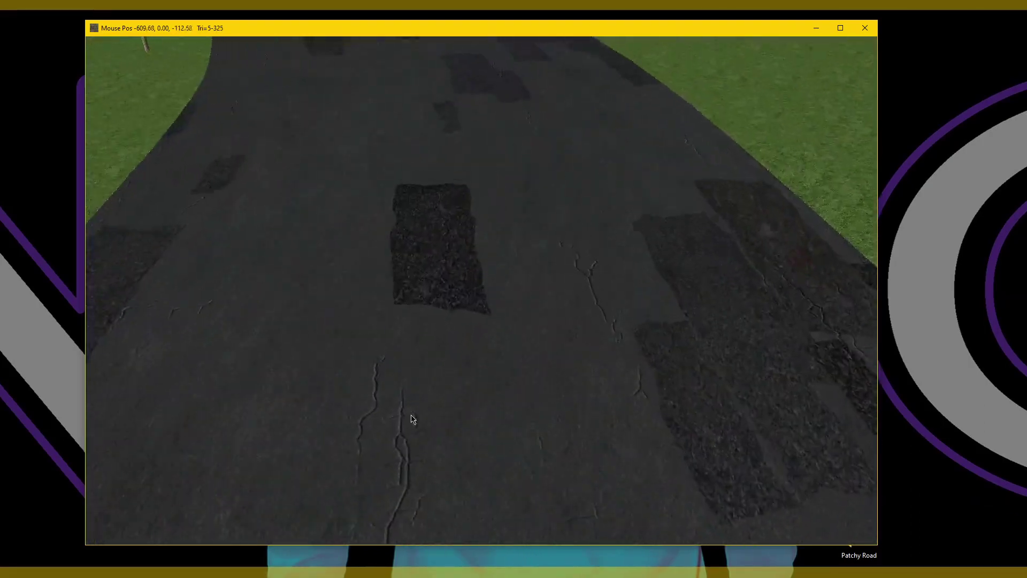